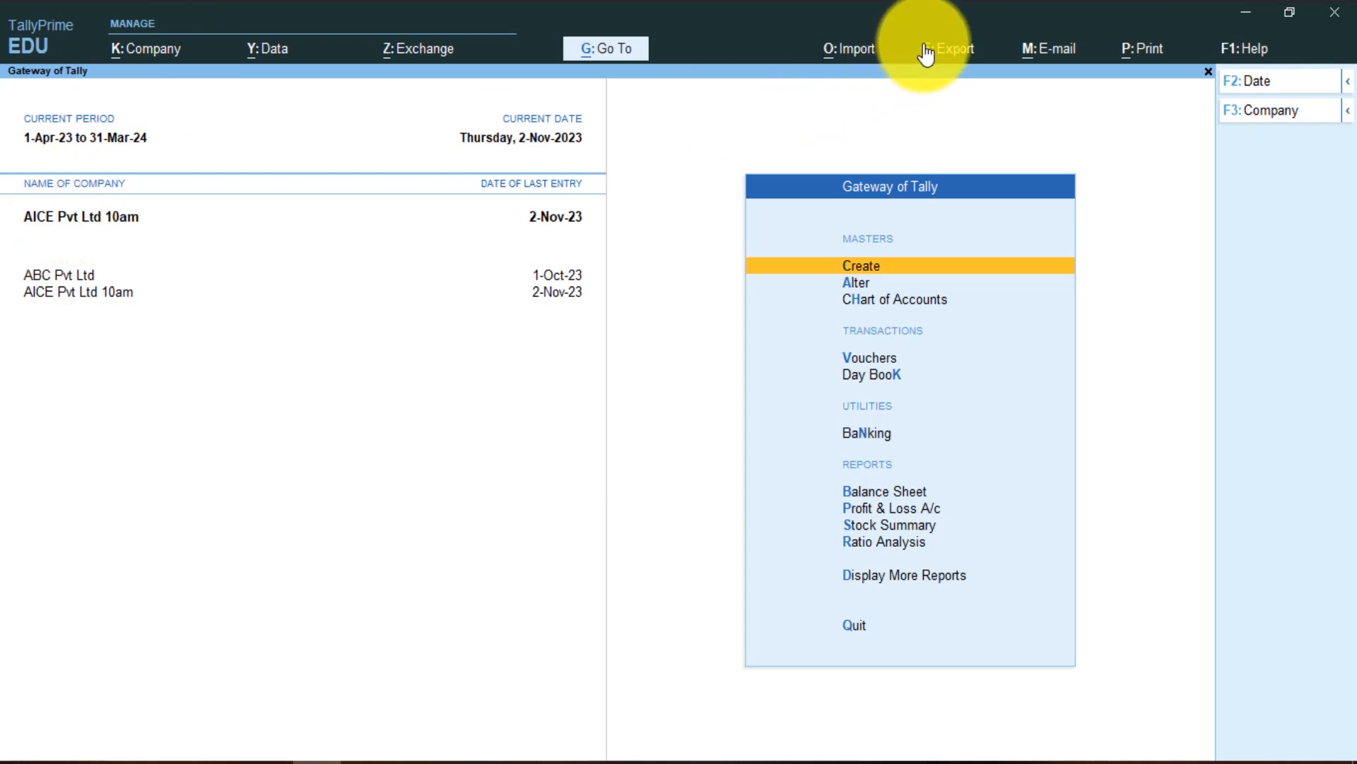
Display the list of ledgers available for alteration in AICE Pvt Ltd 10am
key("Down")
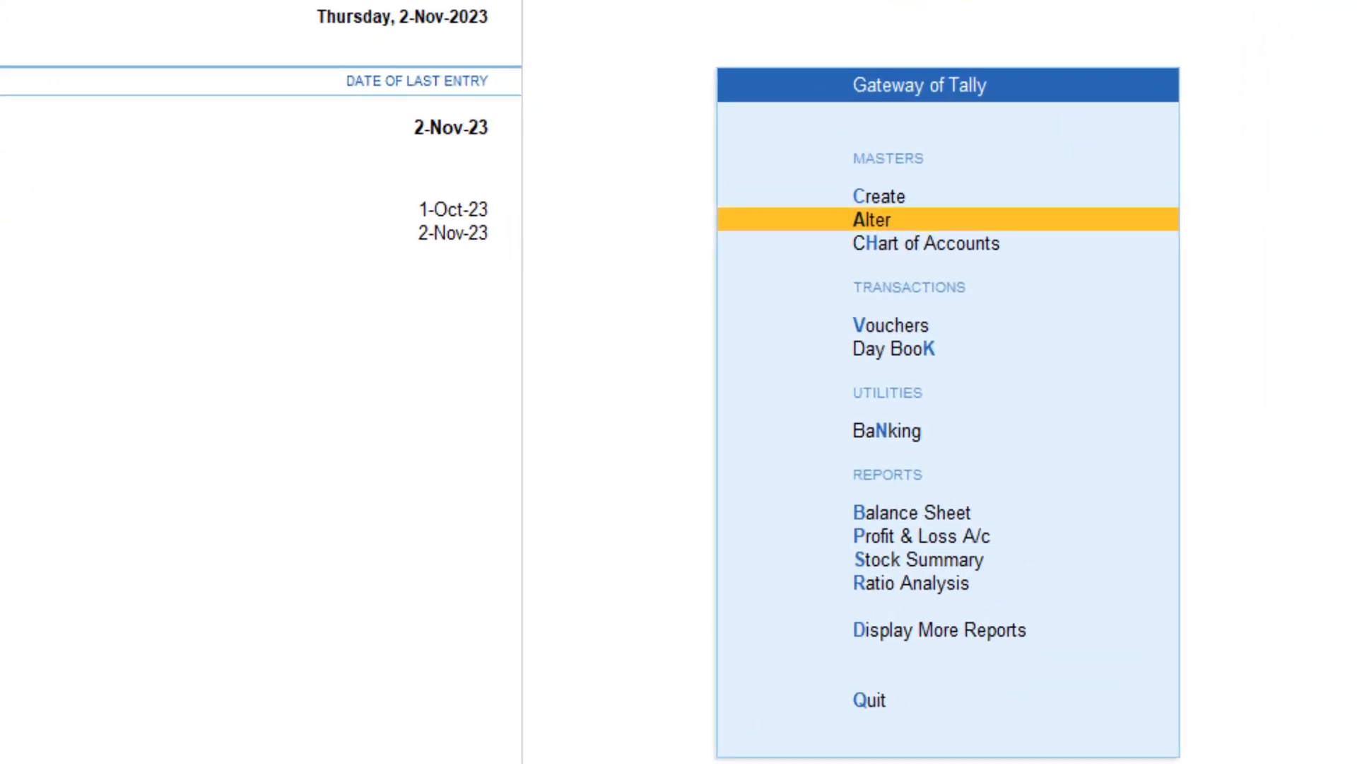
key("Return")
key("Down")
key("Return")
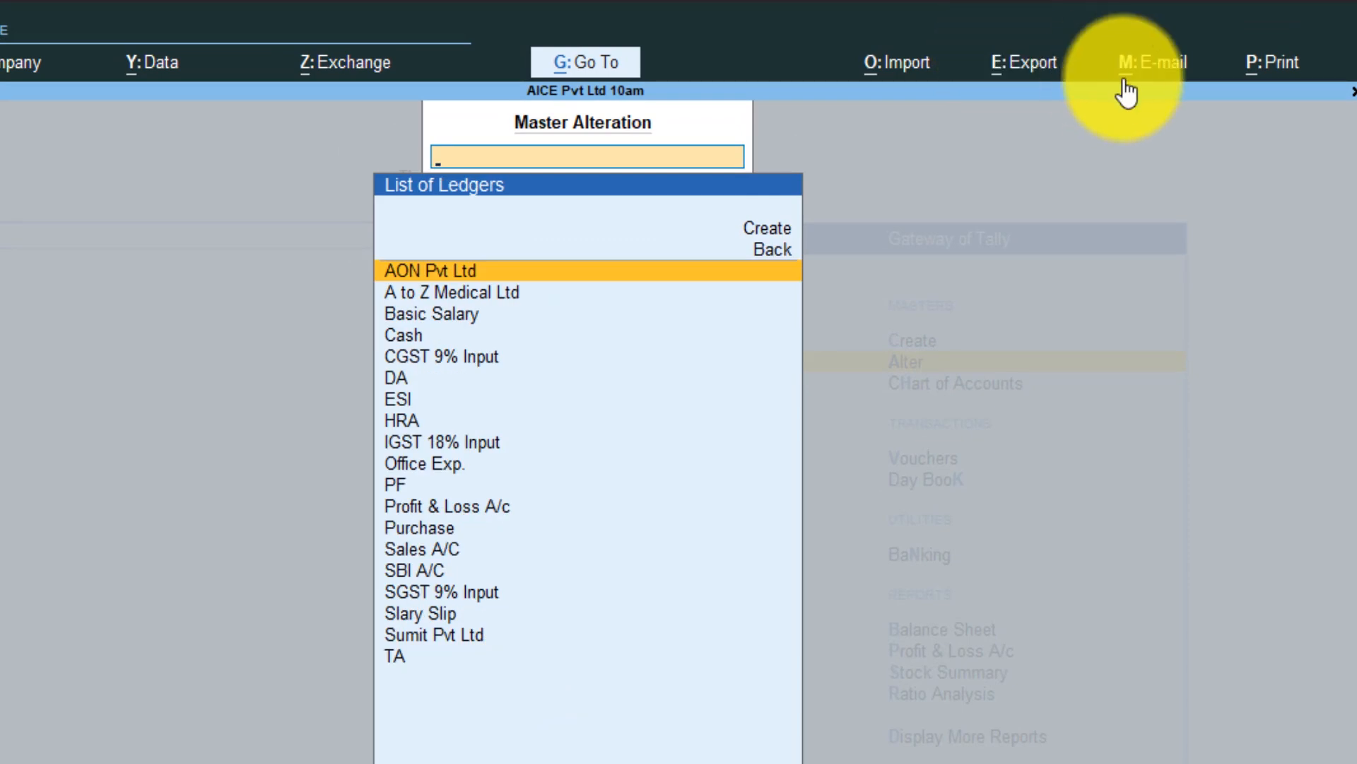
key("alt+e")
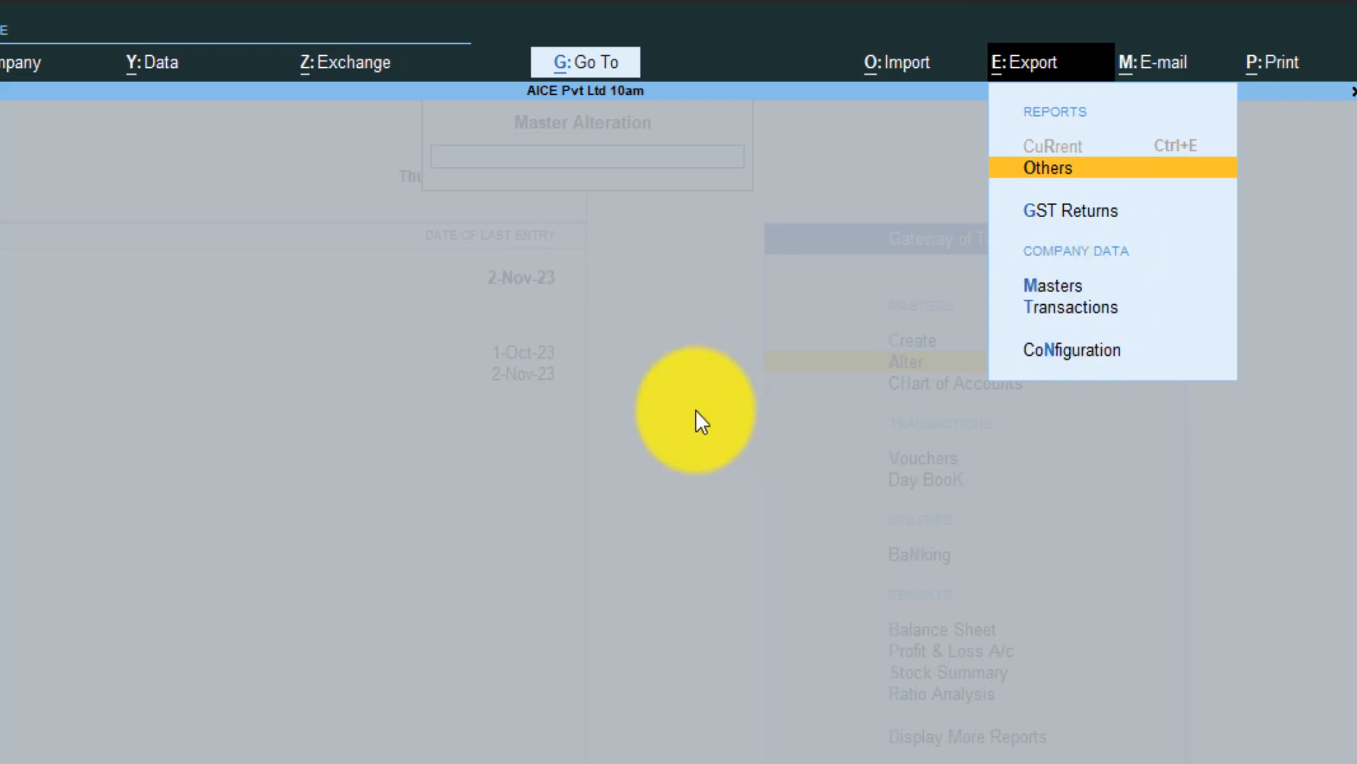
left_click(683, 446)
left_click(683, 445)
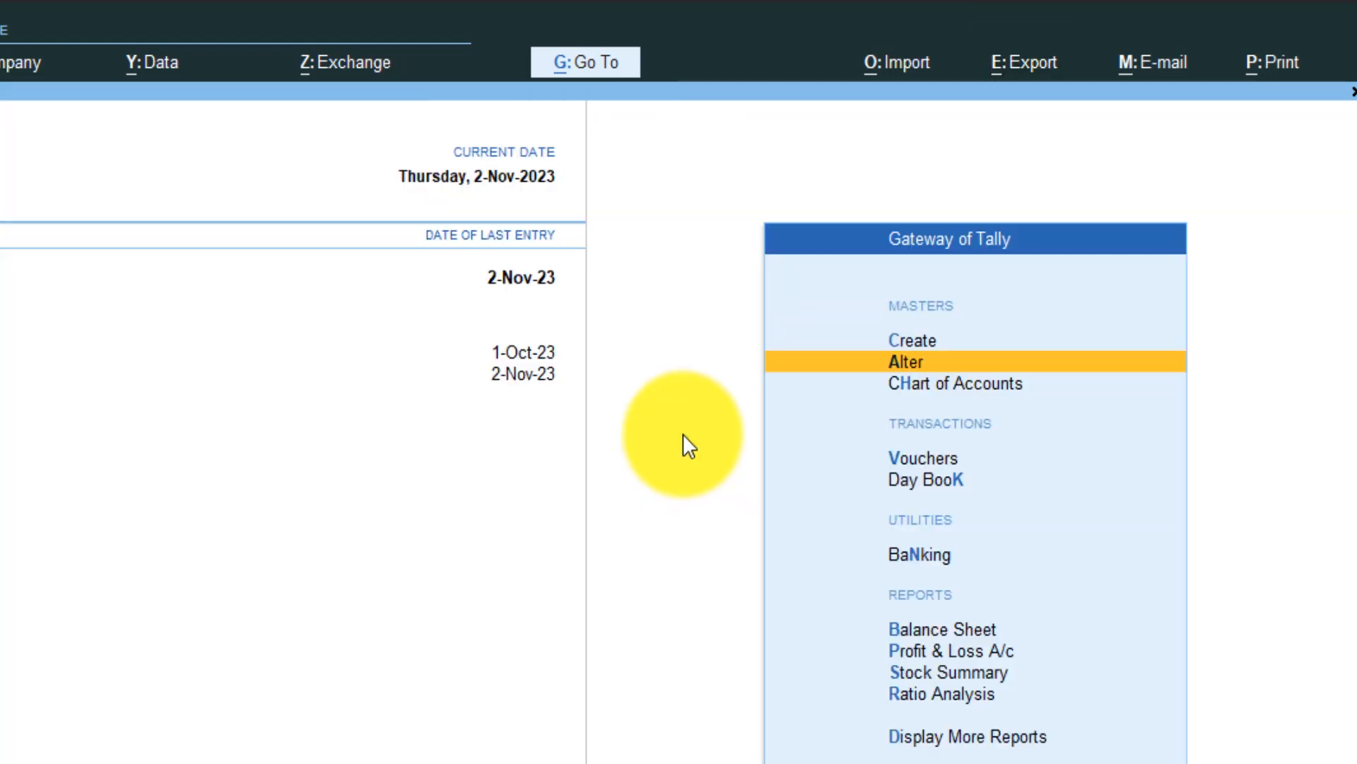
key("alt+e")
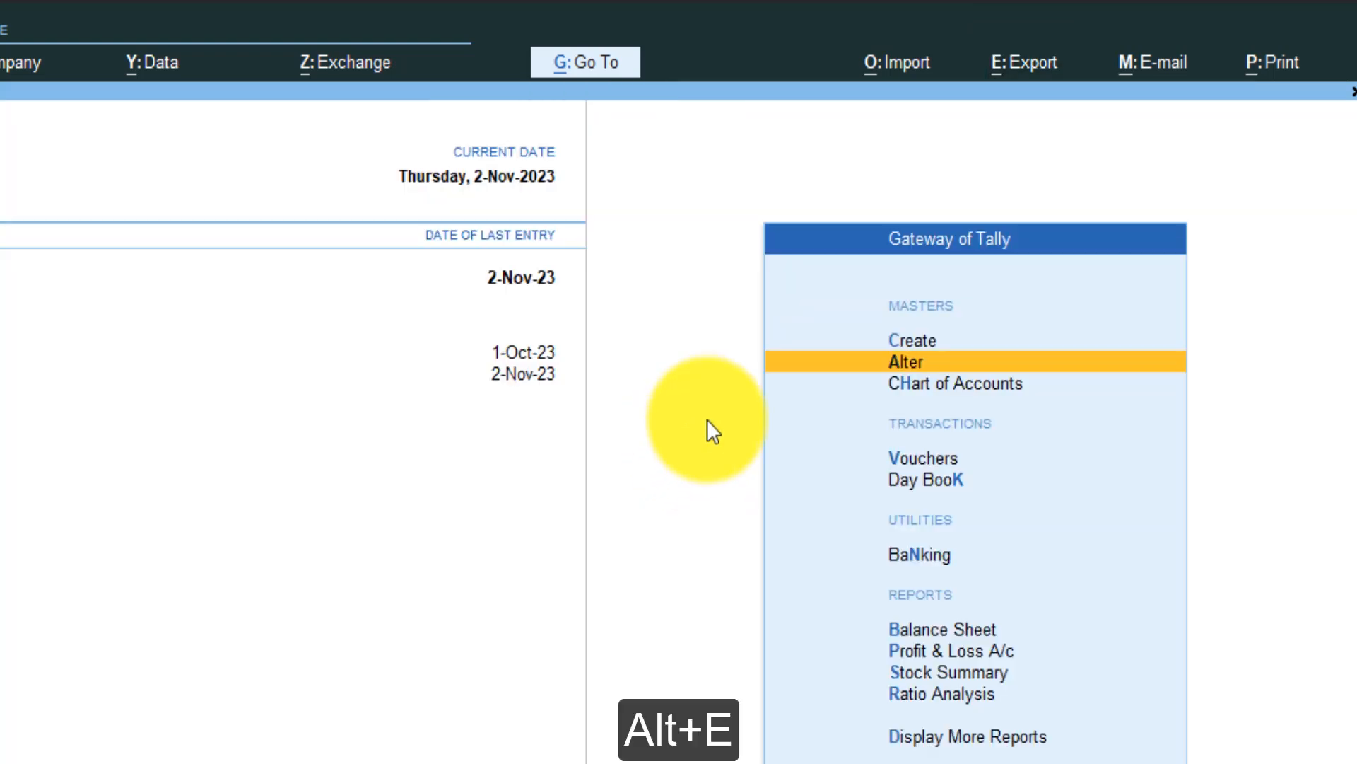
left_click(707, 420)
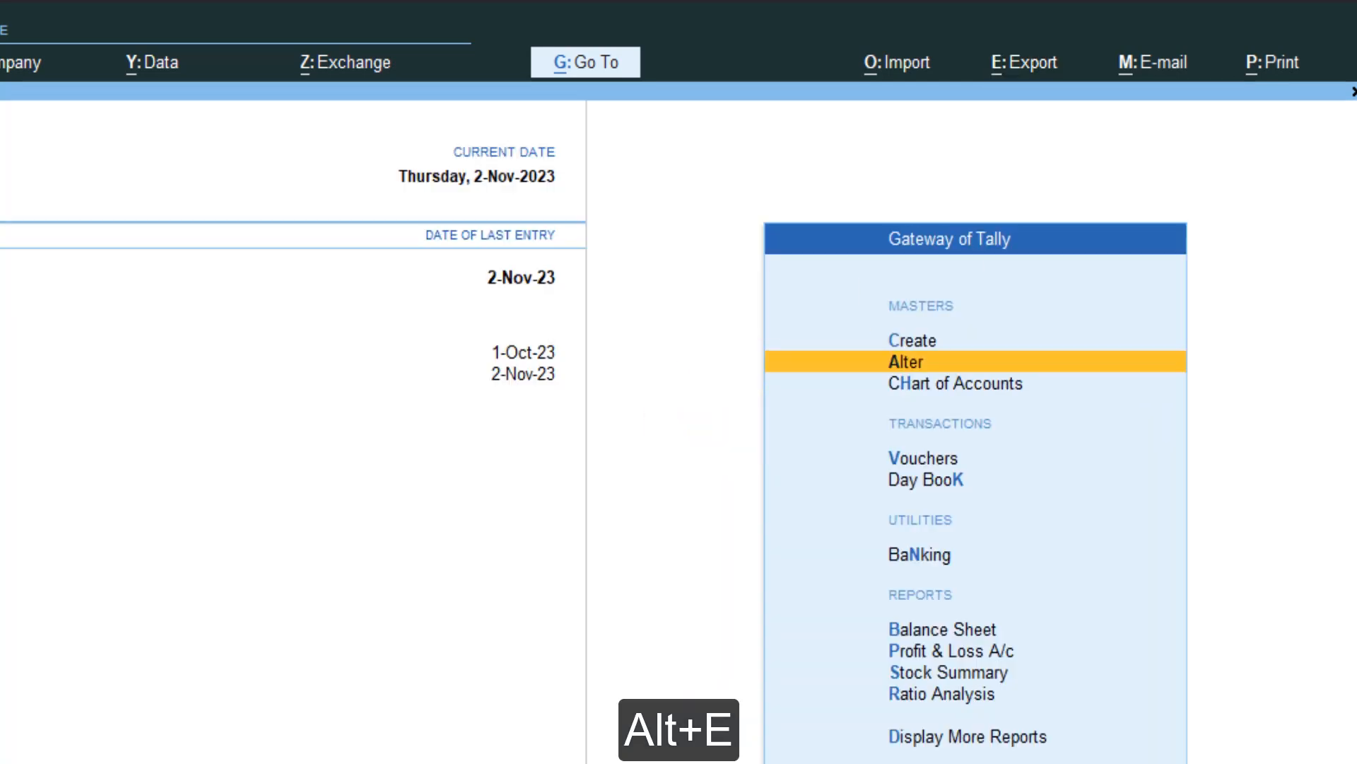
key("alt+e")
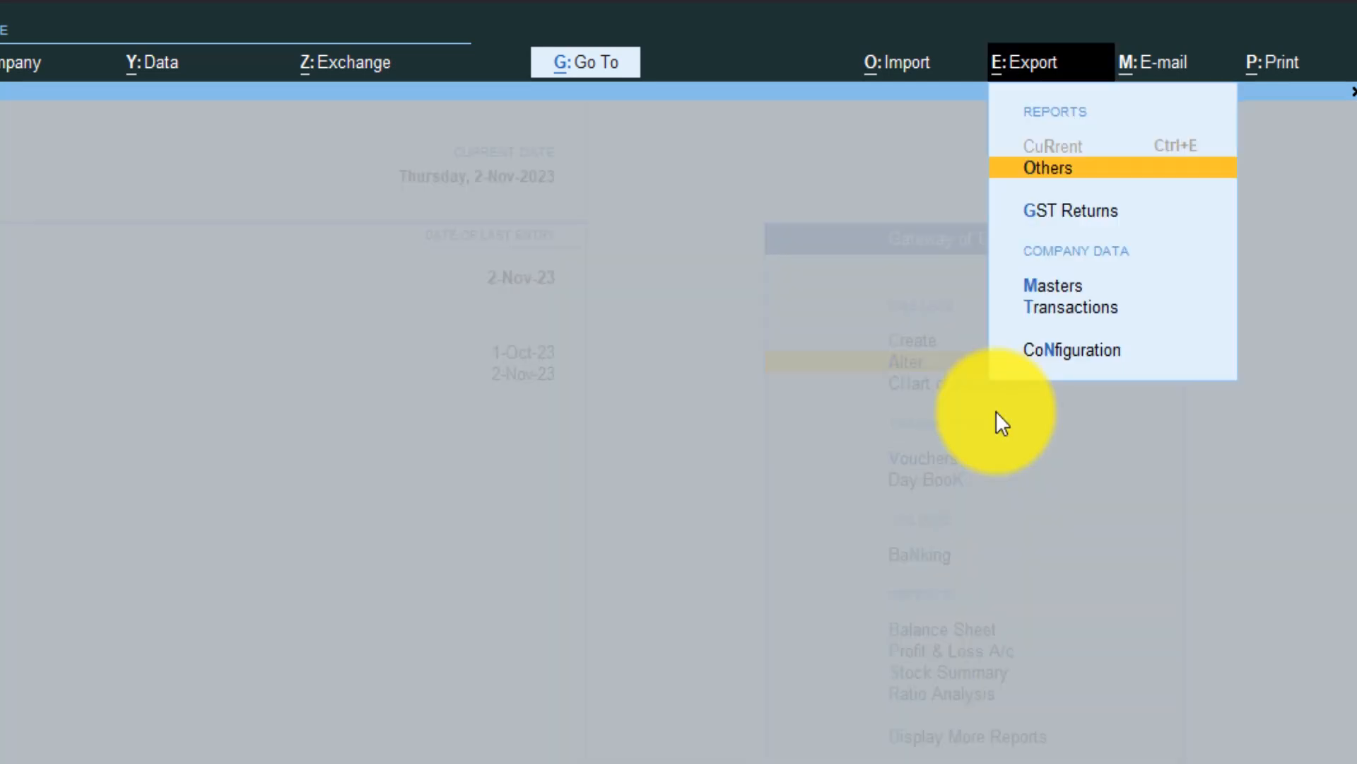
left_click(1053, 290)
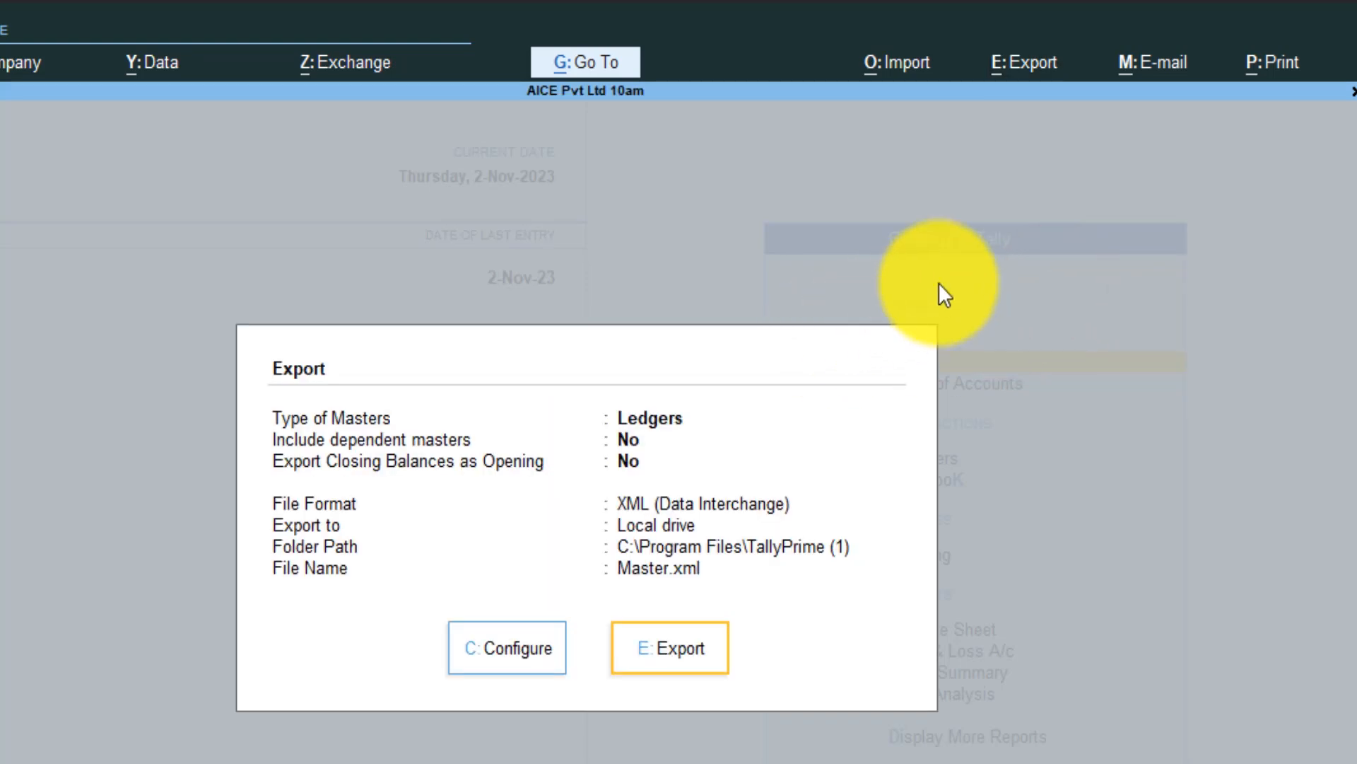
key("Escape")
Start a masters export for AICE Pvt Ltd 10am and open its configuration
left_click(1018, 65)
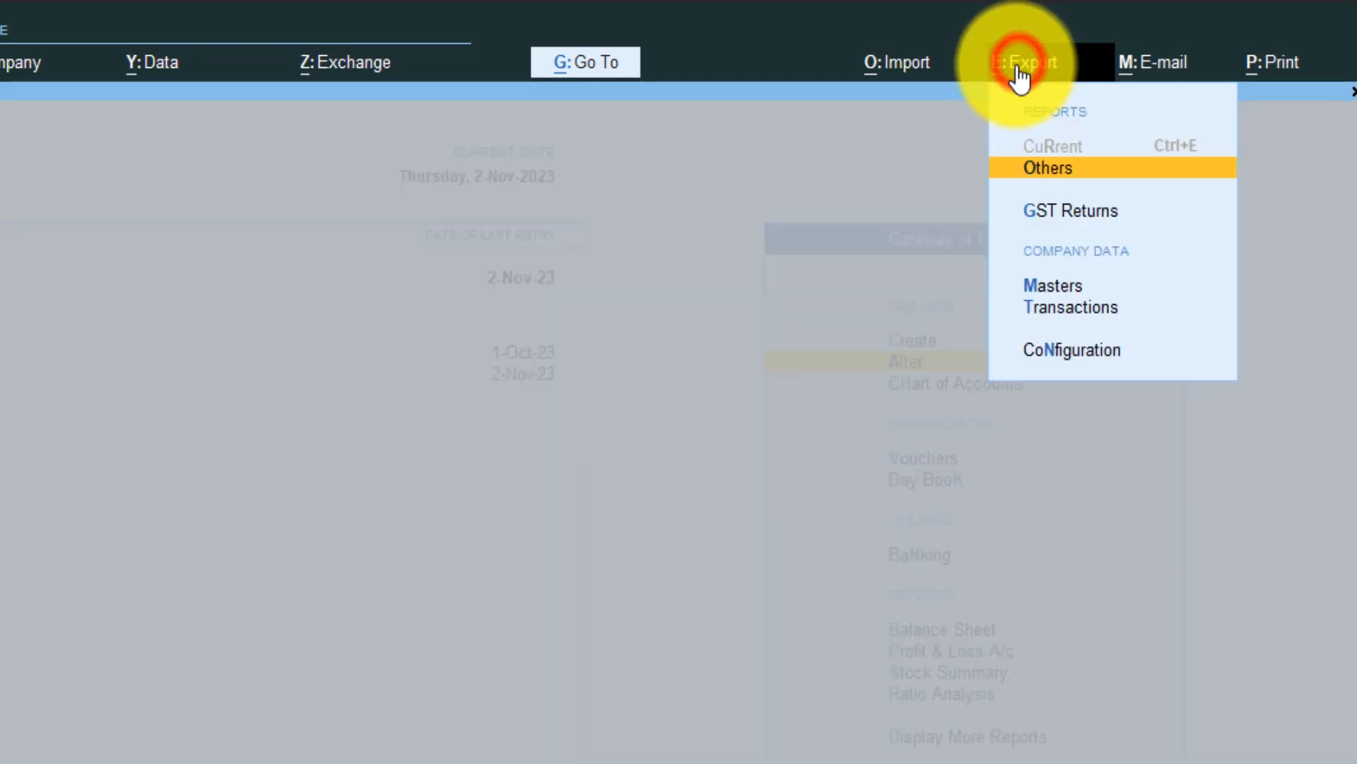
left_click(1052, 289)
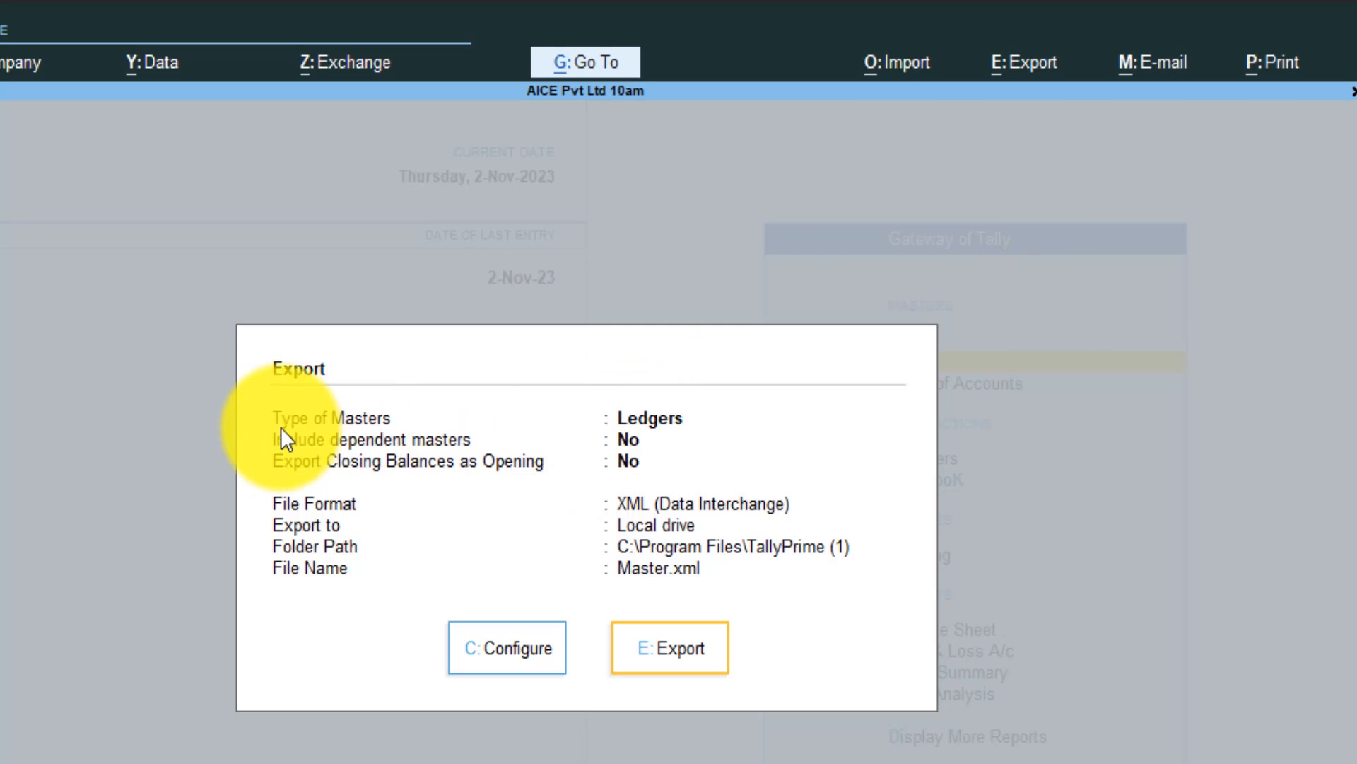
left_click(654, 420)
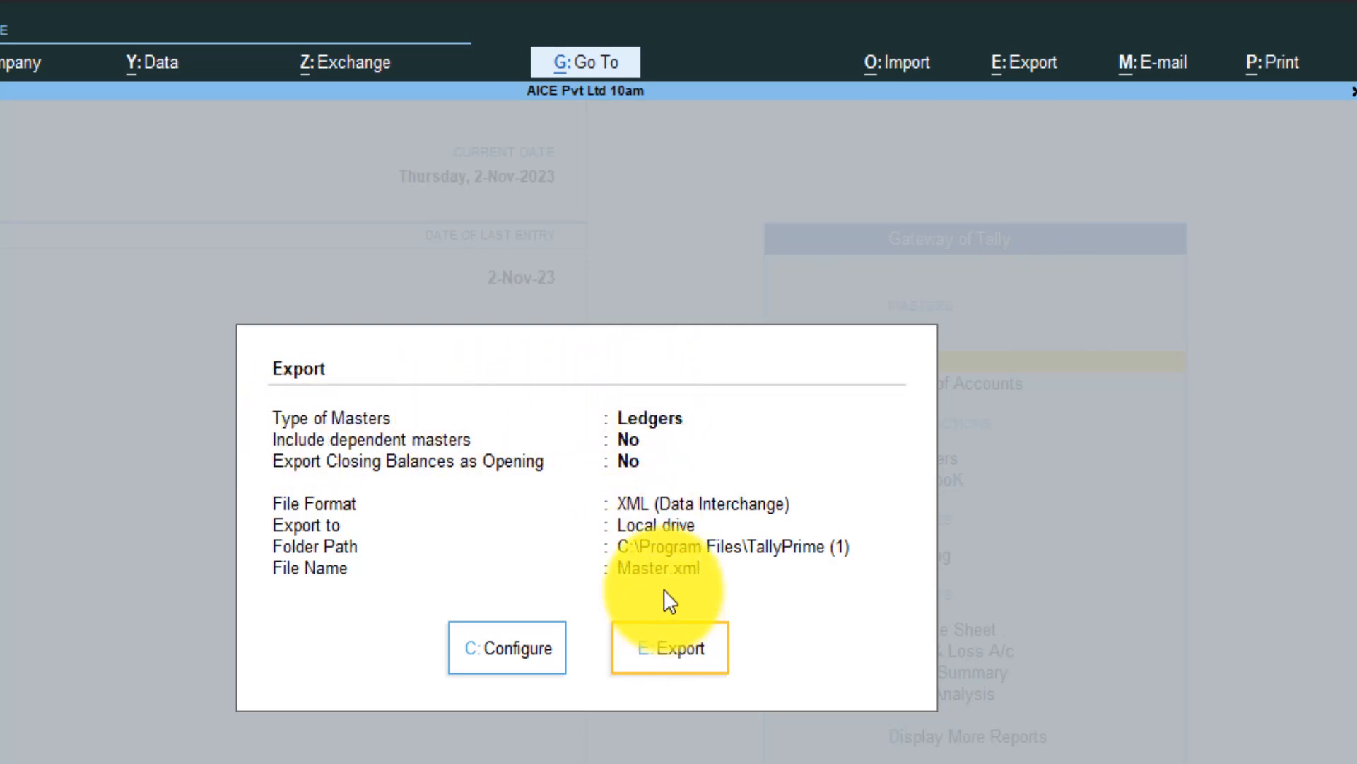
left_click(499, 647)
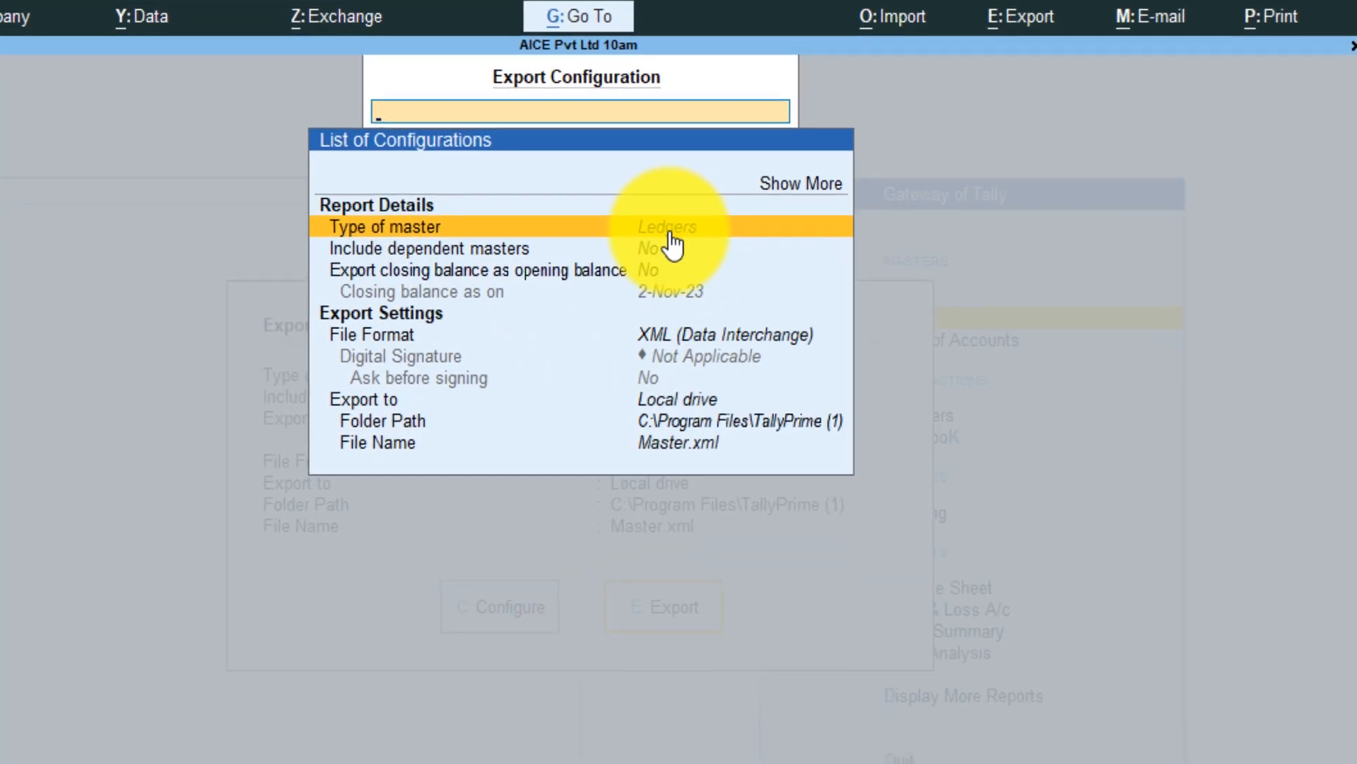
Set the type of master in the export configuration to All Masters
left_click(671, 243)
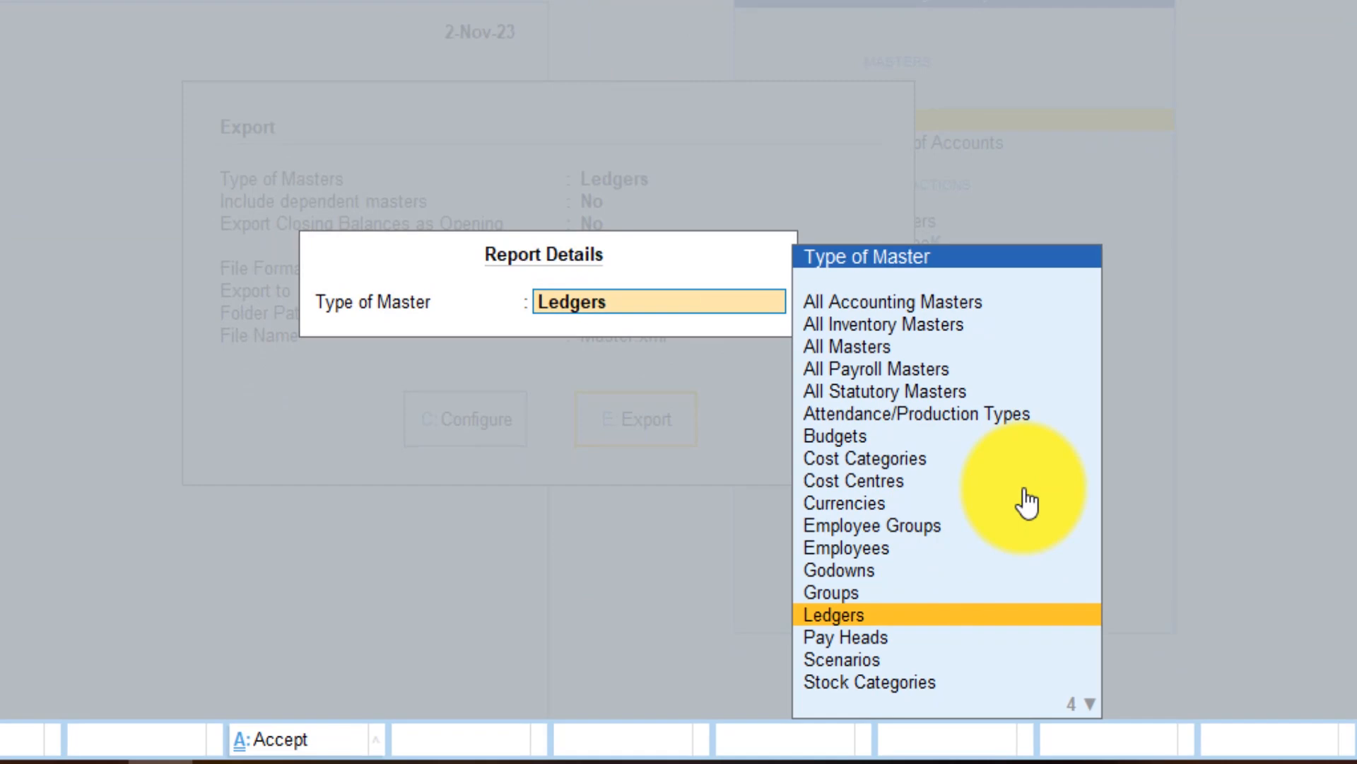
key("Up")
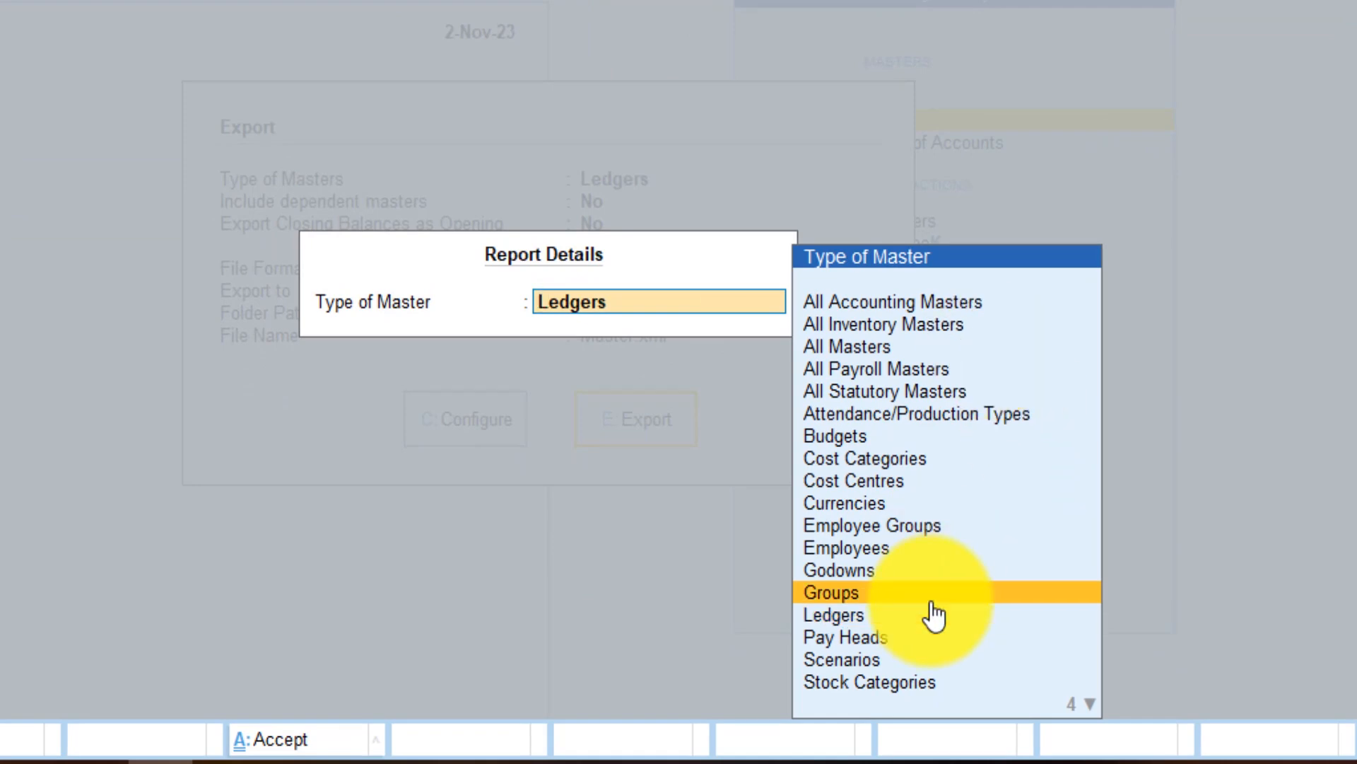
key("Up")
key("Up")
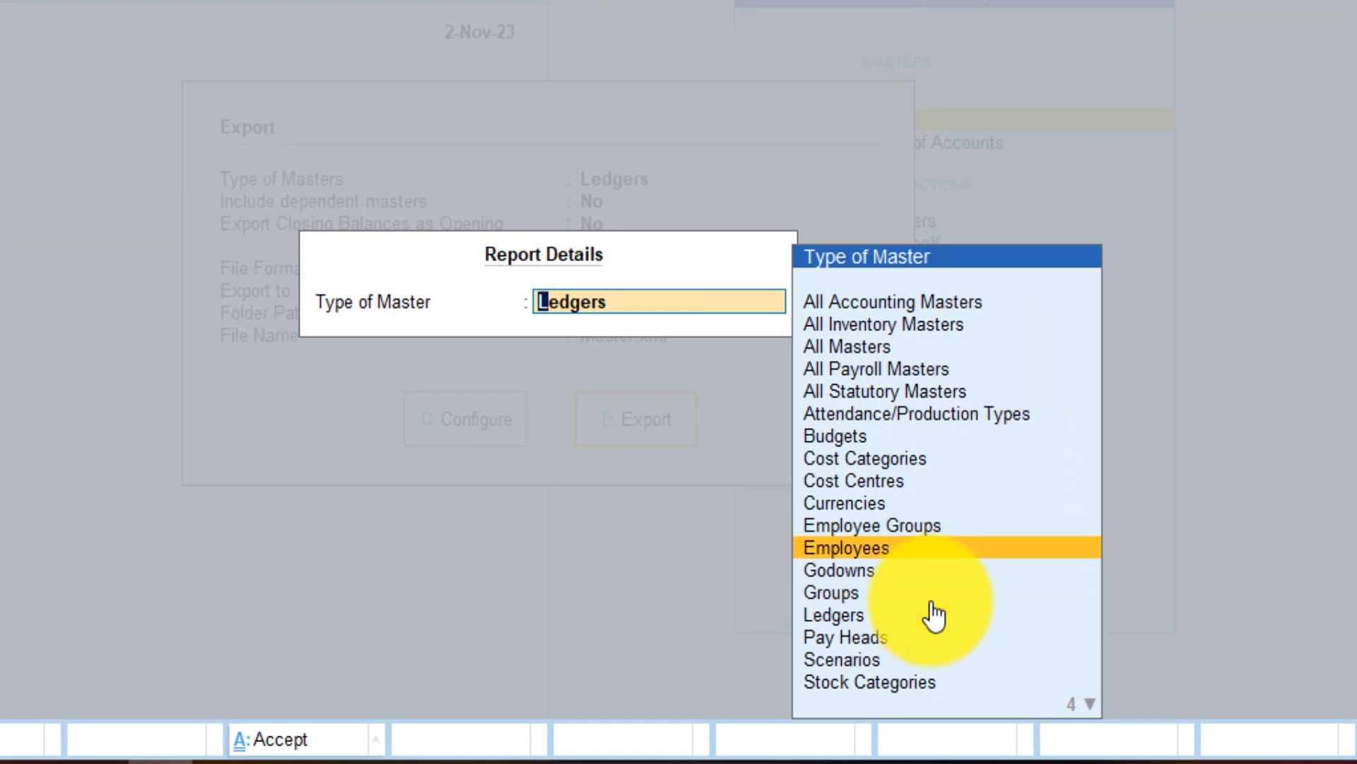
key("Up")
key("Up")
key("Up")
key("Up")
key("Up")
key("Up")
key("Up")
key("Up")
key("Up")
key("Up")
key("Up")
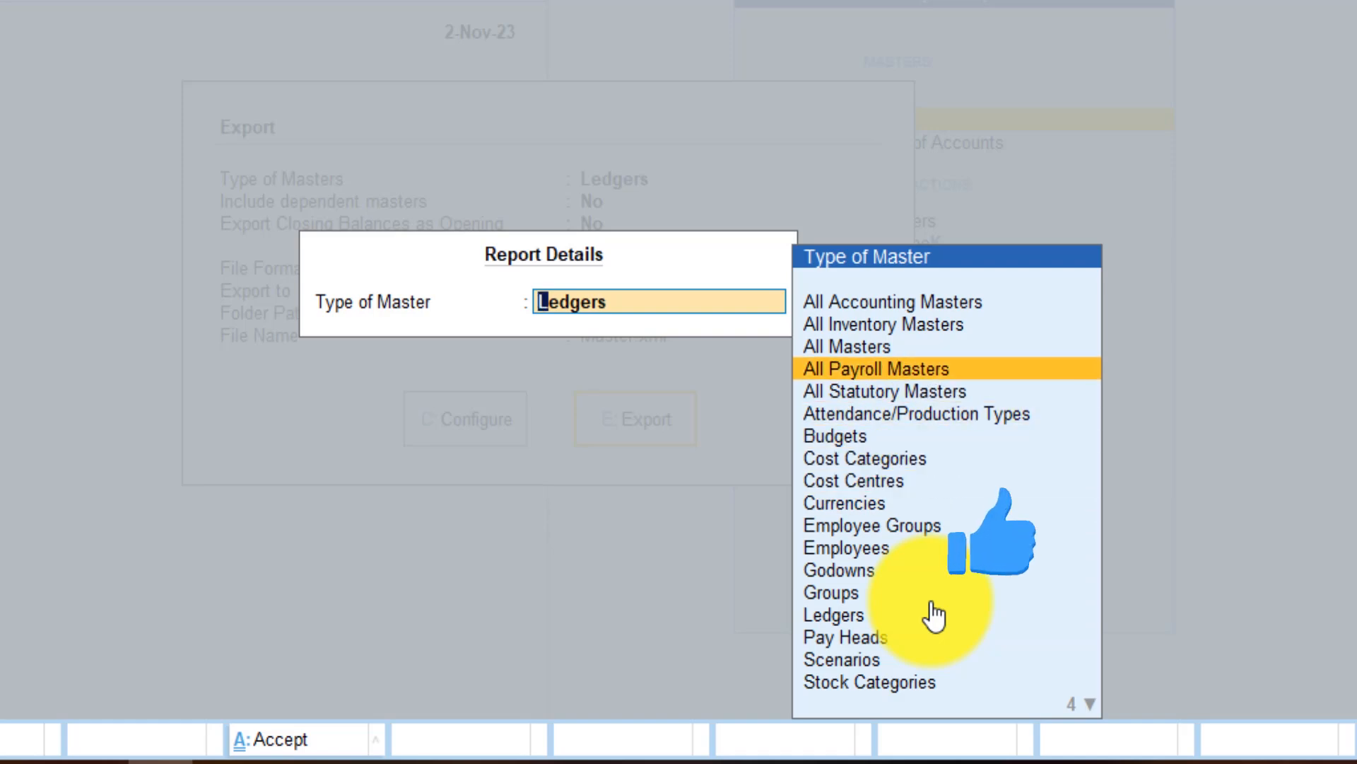
key("Down")
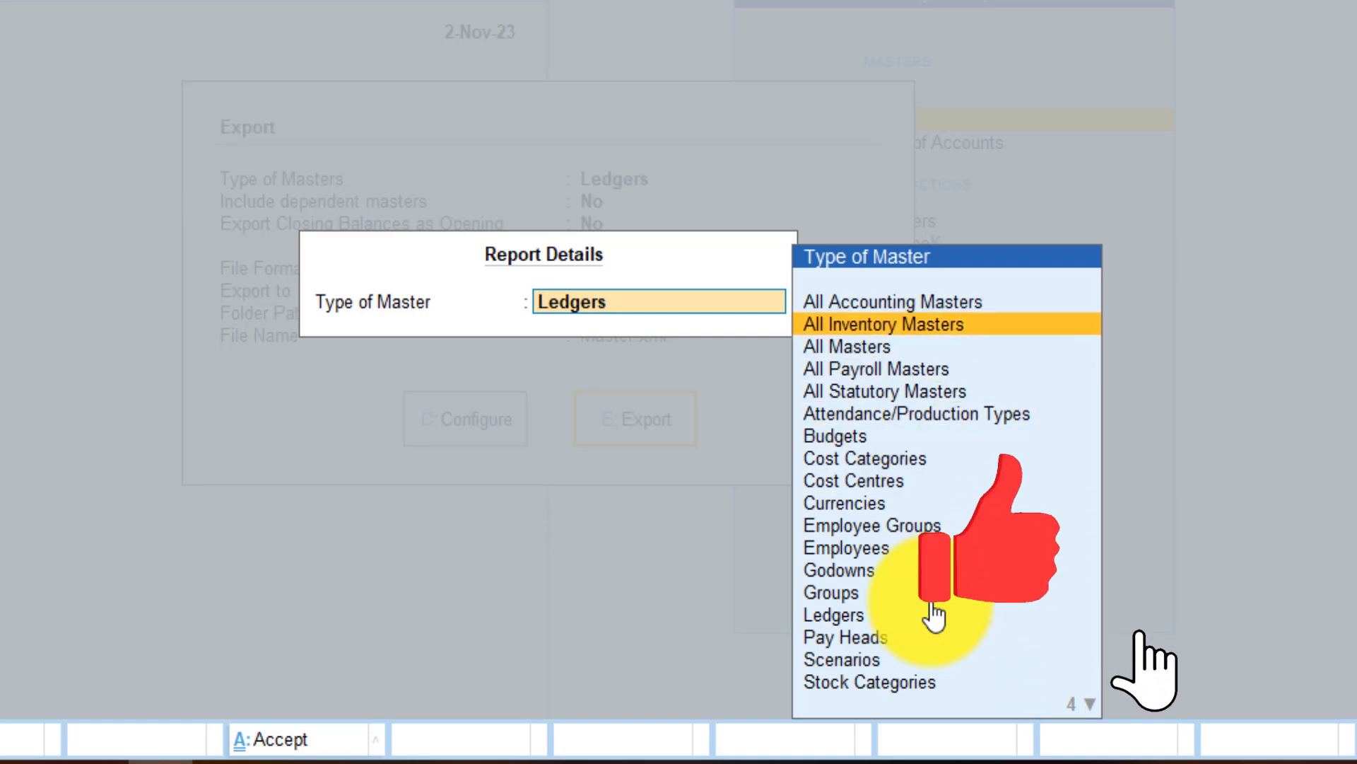
key("Down")
key("Up")
key("Down")
key("Return")
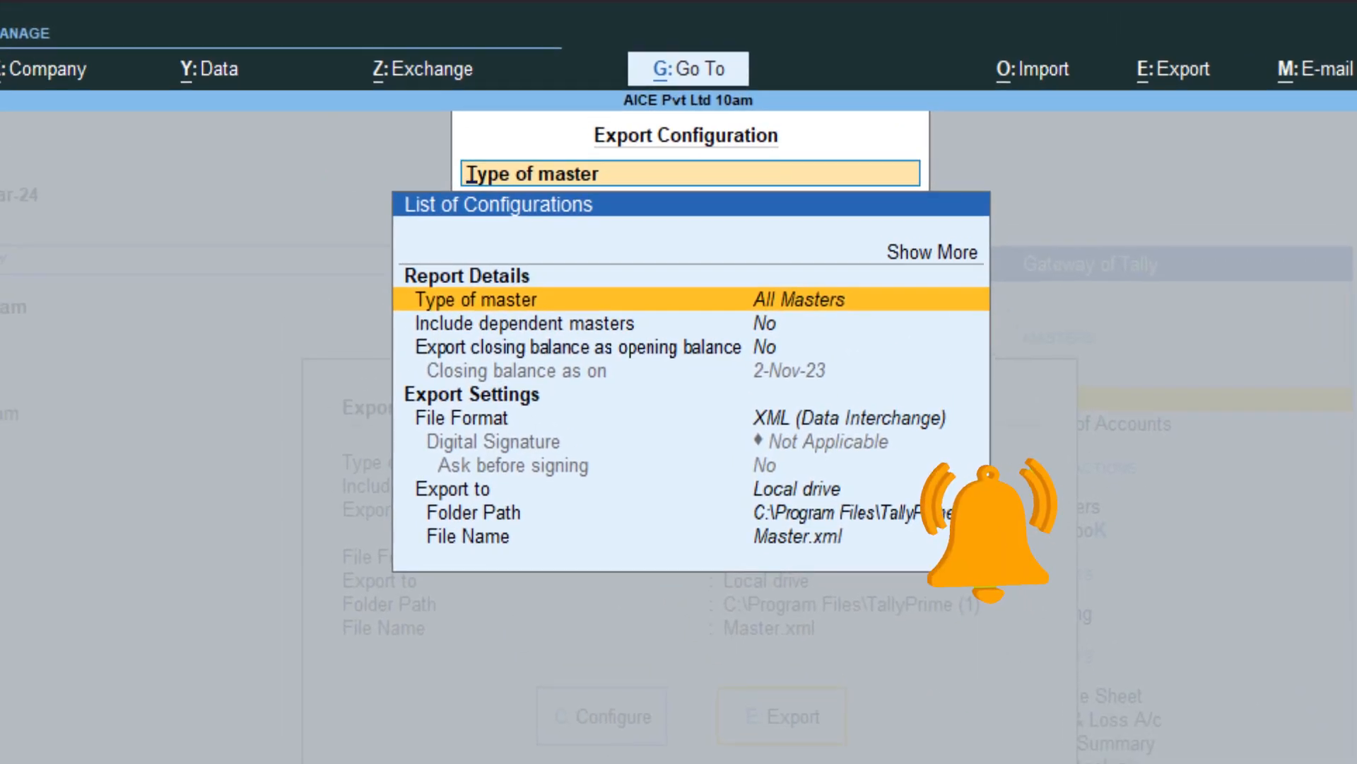
key("Return")
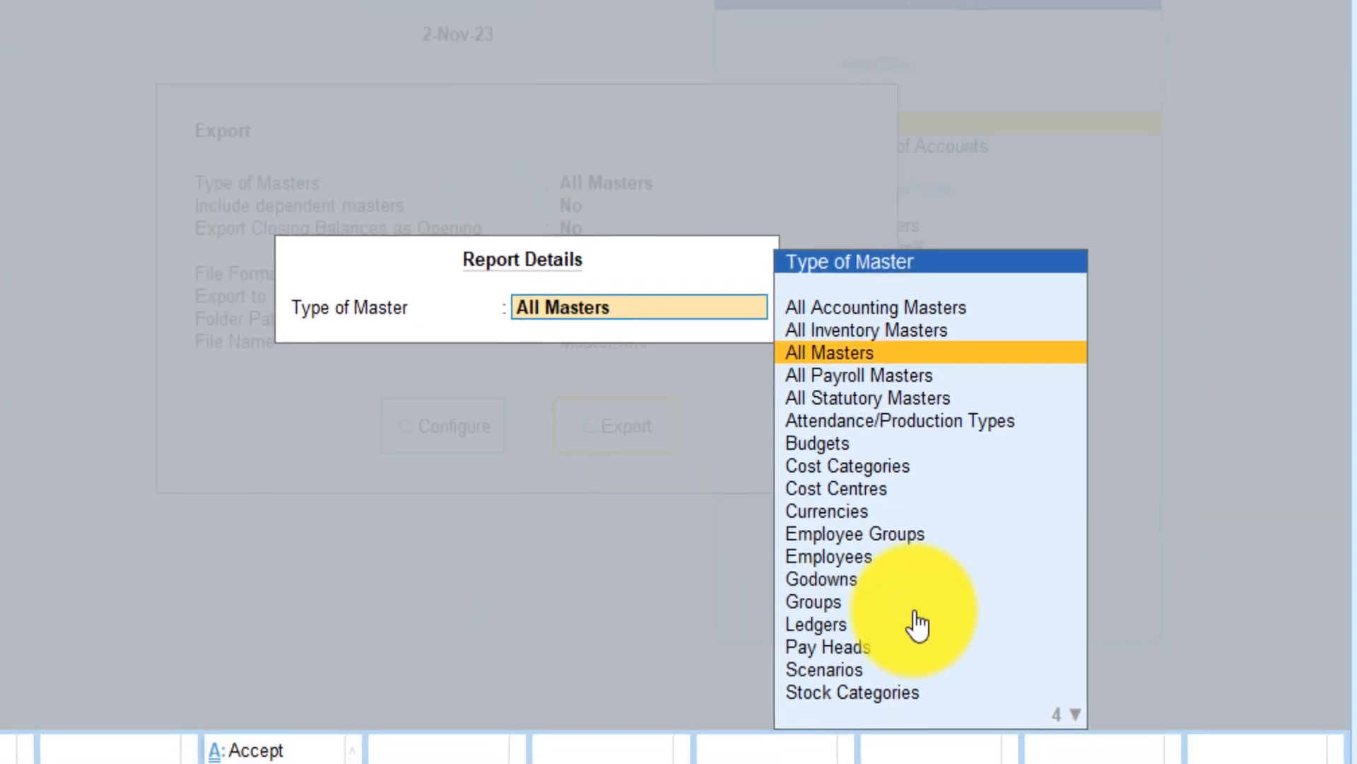
key("Return")
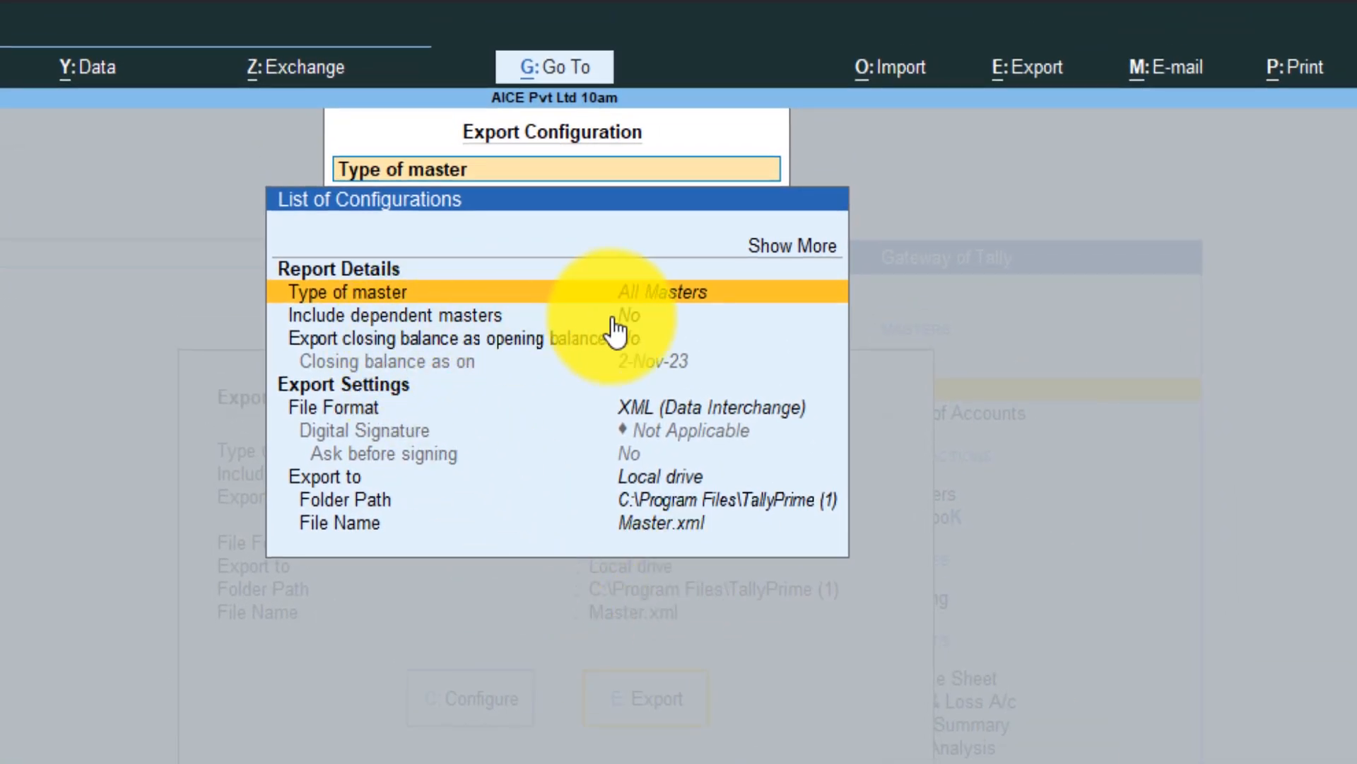
Include dependent masters in the export and set the folder path to C:\Users\AICE\Desktop
left_click(635, 321)
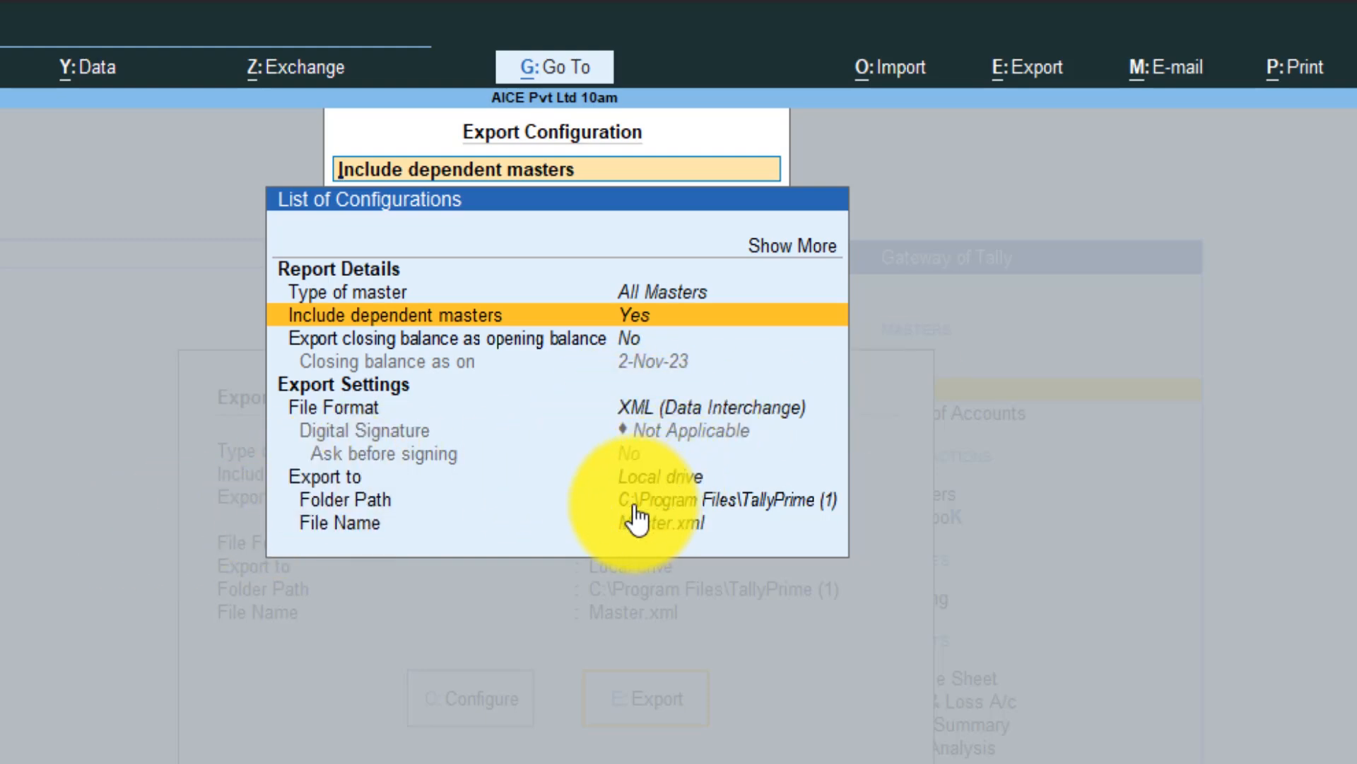
left_click(754, 499)
key("Return")
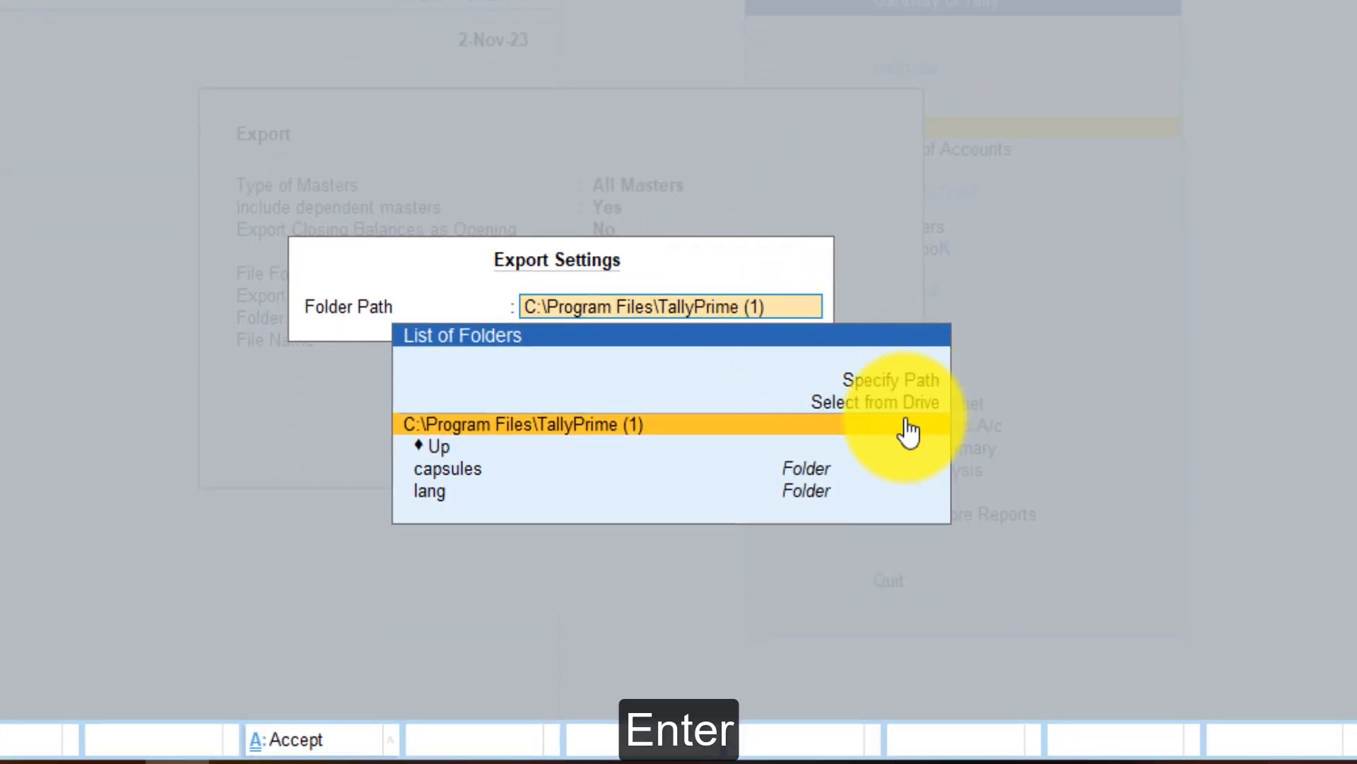
left_click(891, 401)
left_click(468, 469)
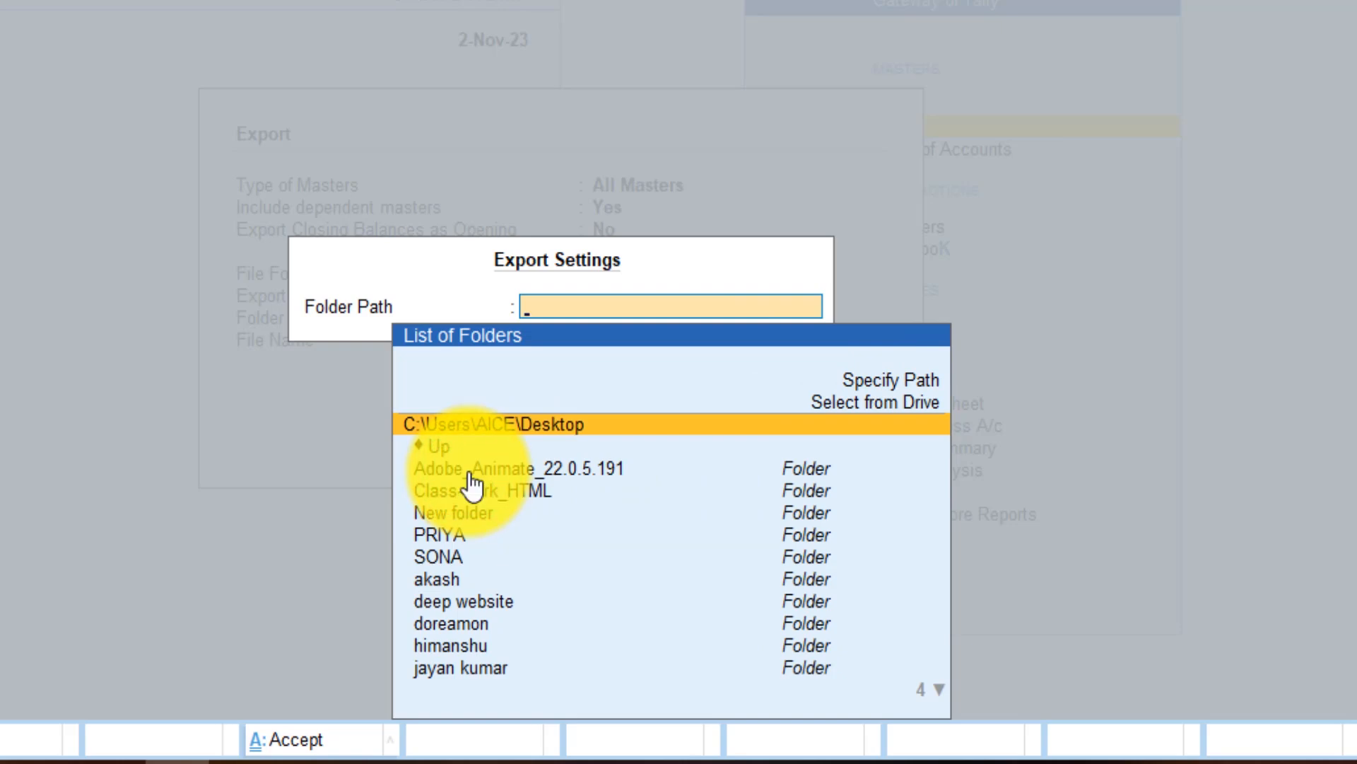
key("Escape")
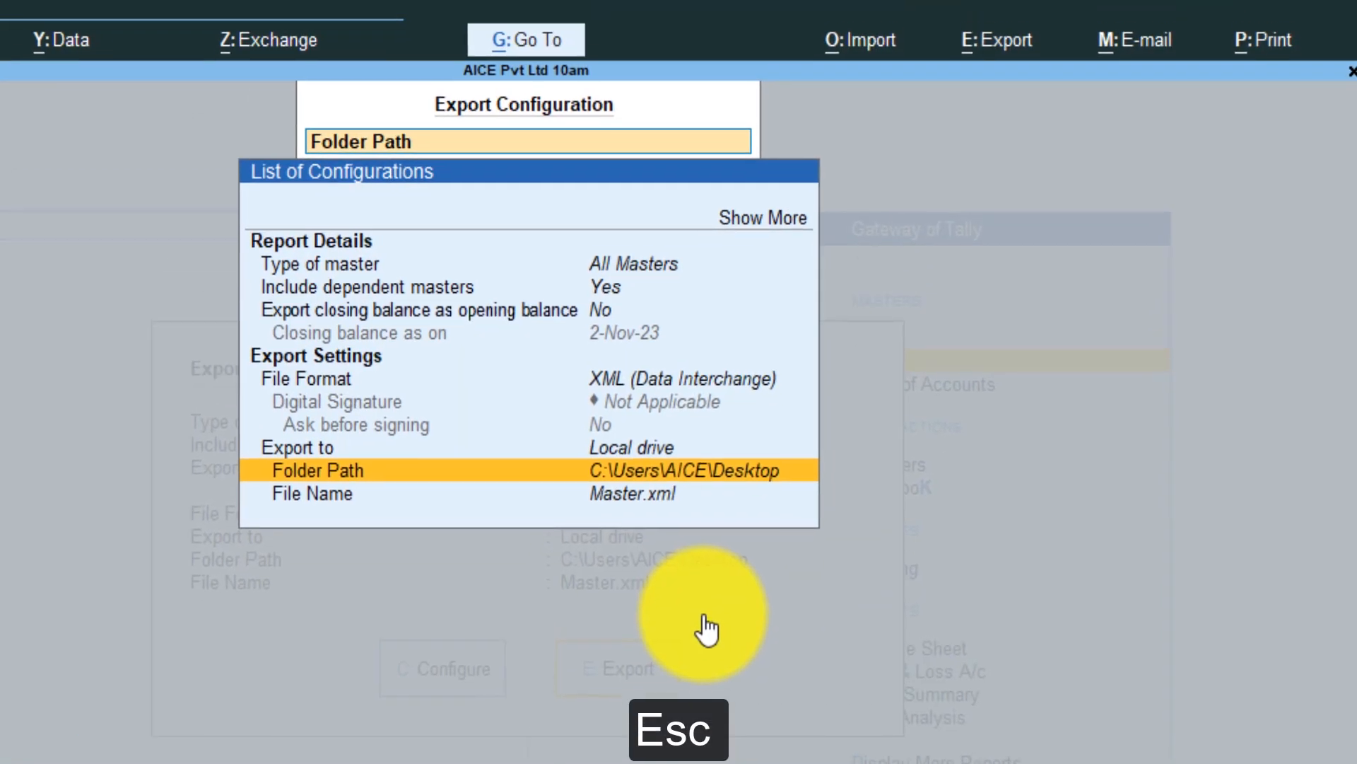
key("Return")
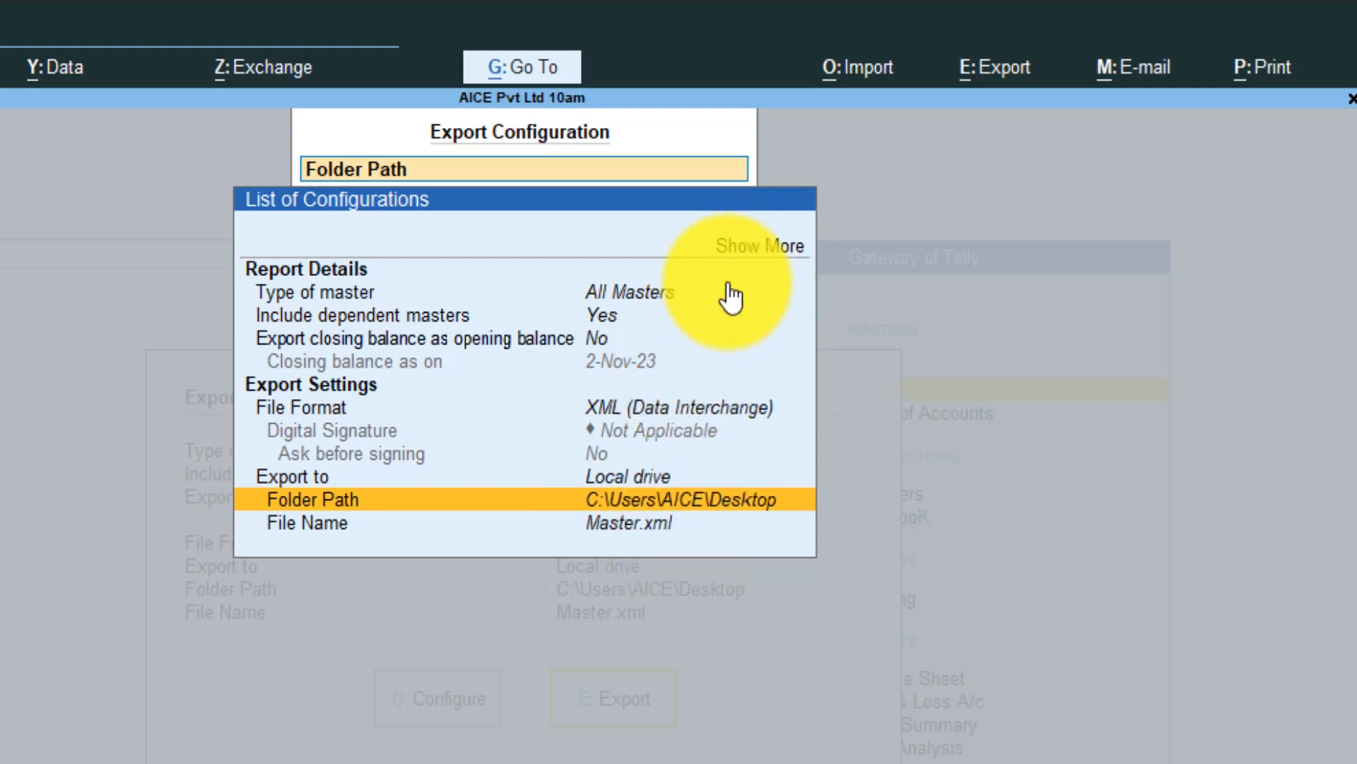
Expand the additional export settings, close the configuration and export the masters as Master.xml
left_click(757, 243)
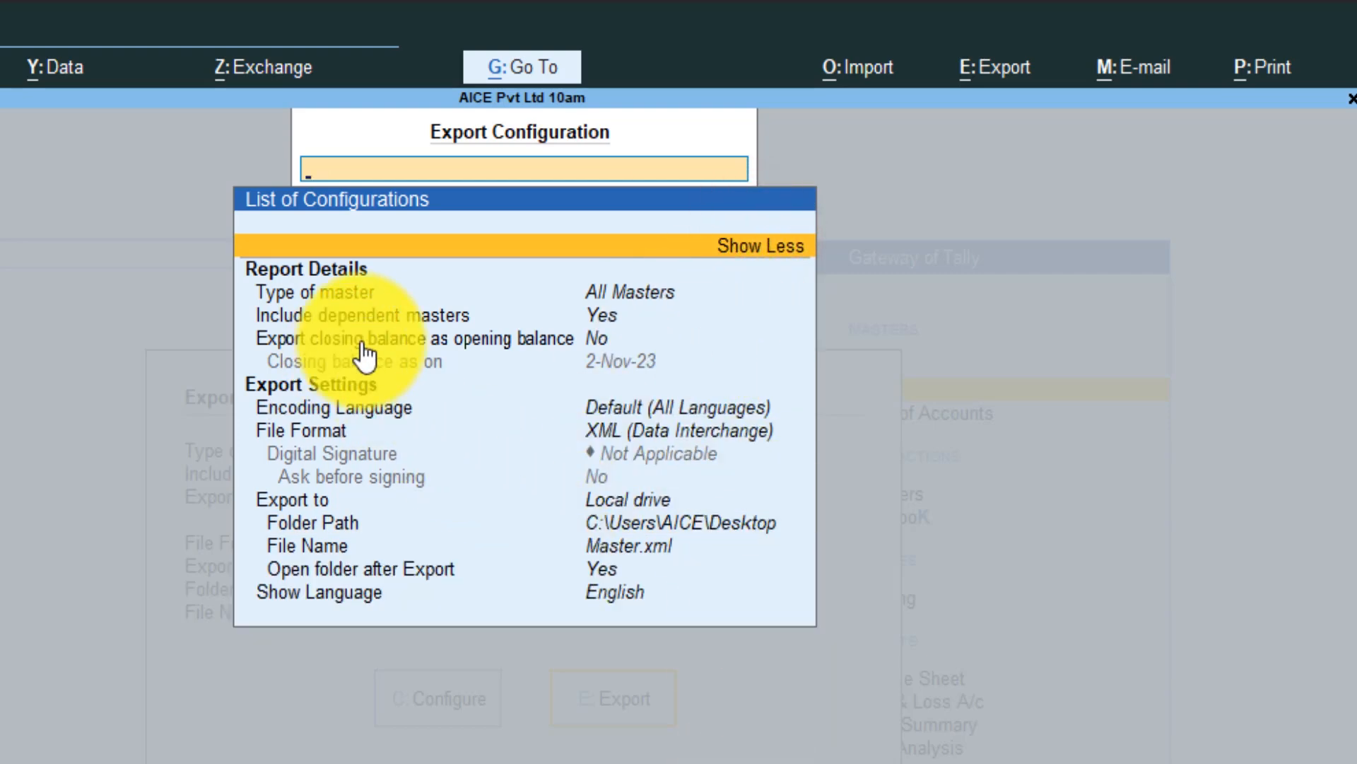
key("Escape")
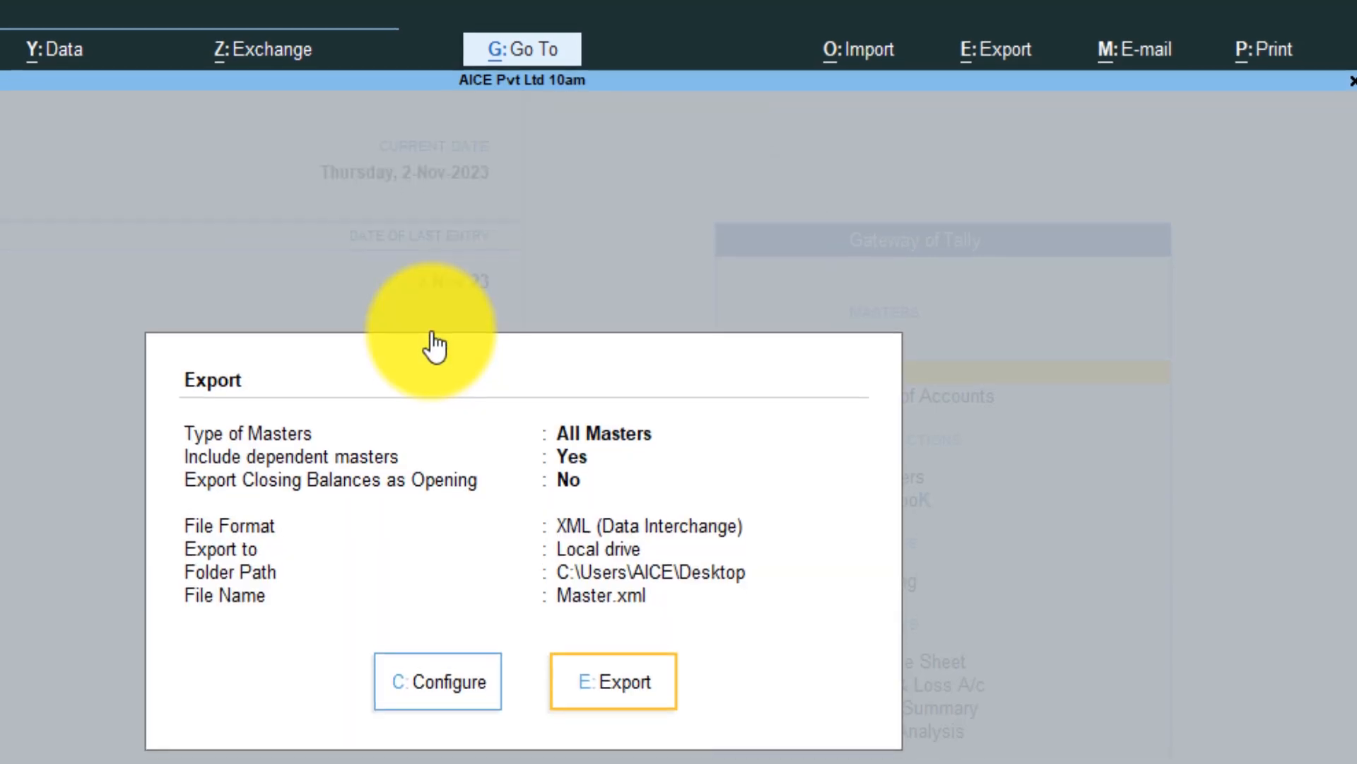
left_click(645, 409)
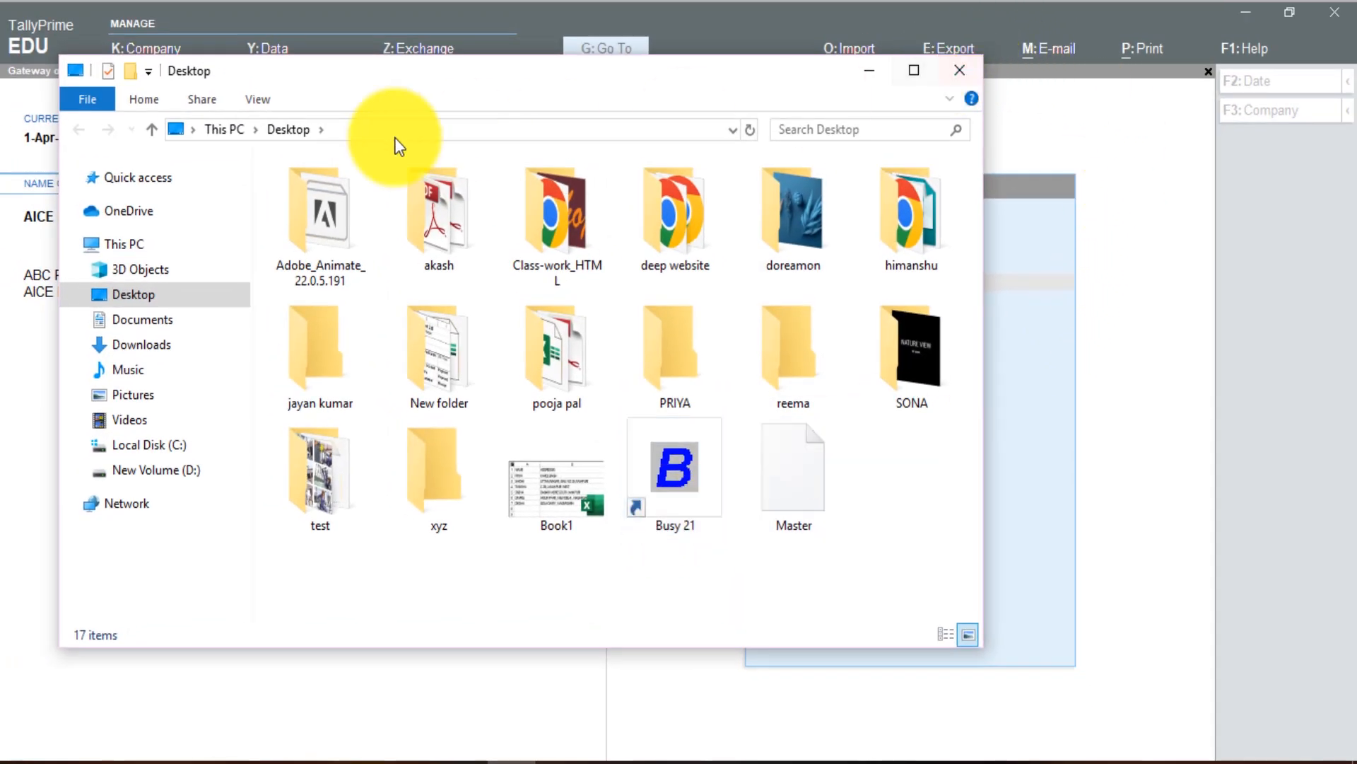
Check the Master XML file in the Desktop folder, including its type, size and modification date
left_click(291, 129)
left_click(813, 482)
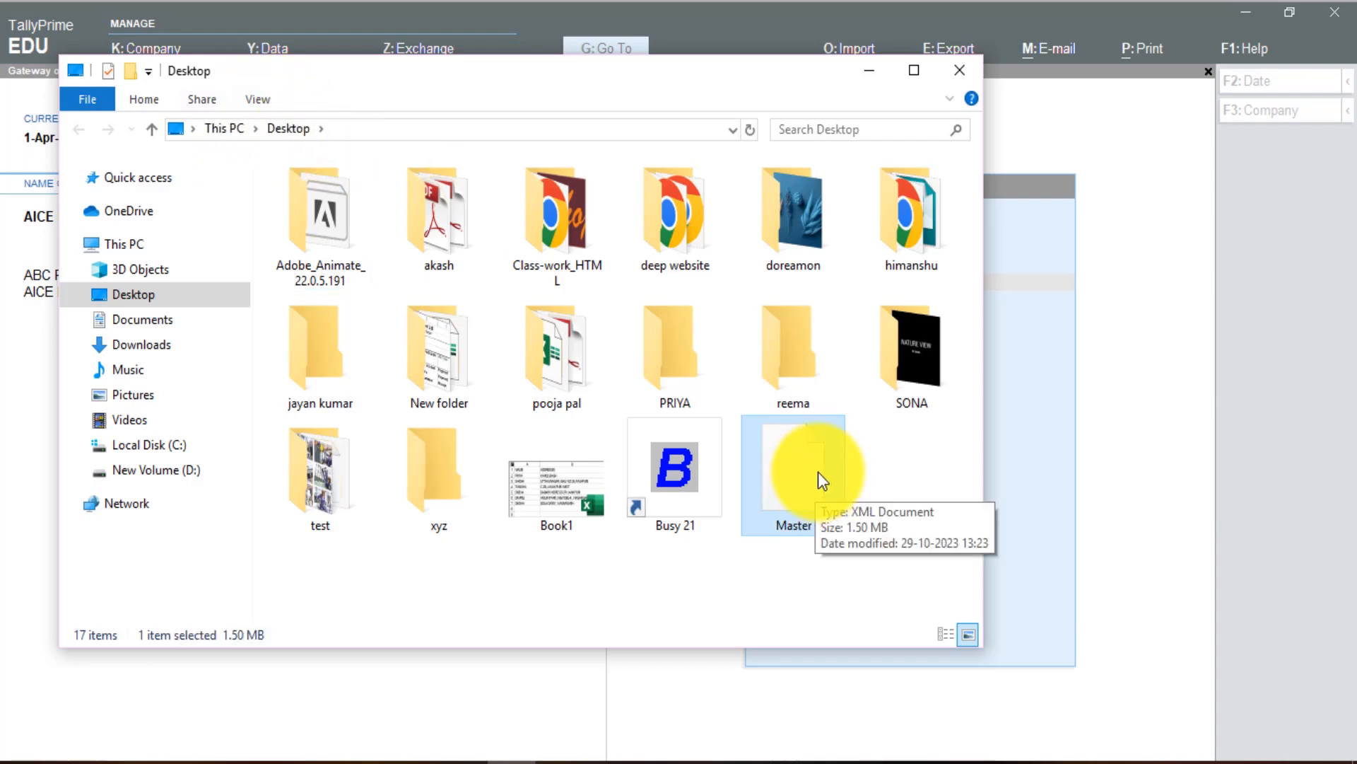
left_click(865, 69)
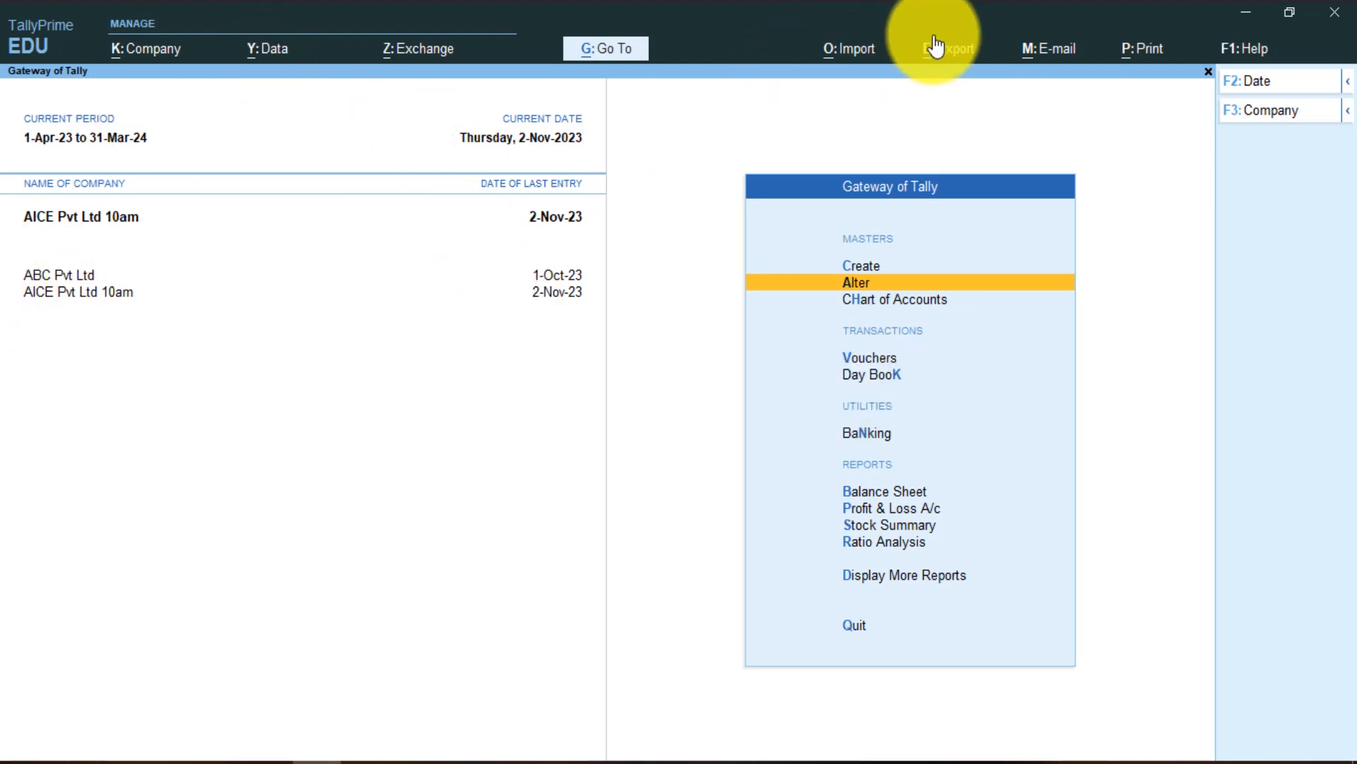
left_click(591, 739)
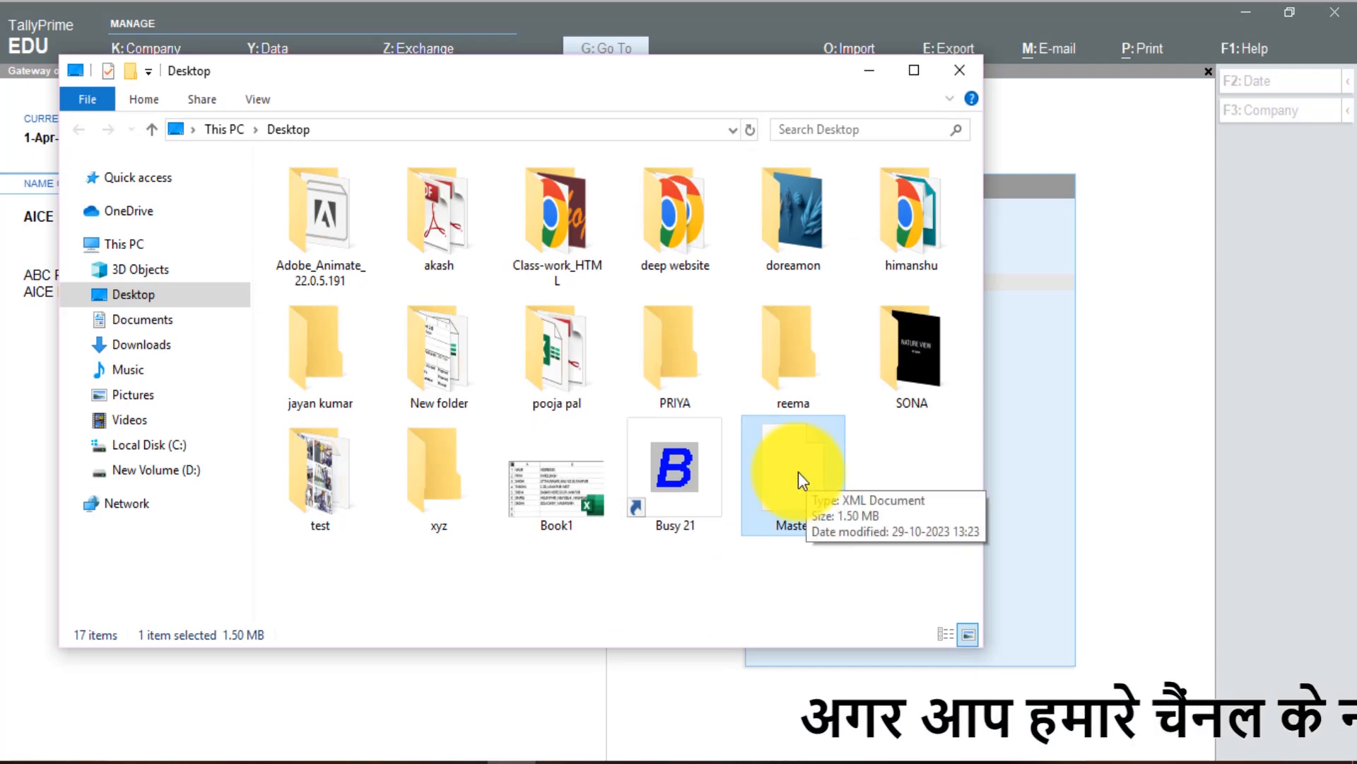
left_click(870, 74)
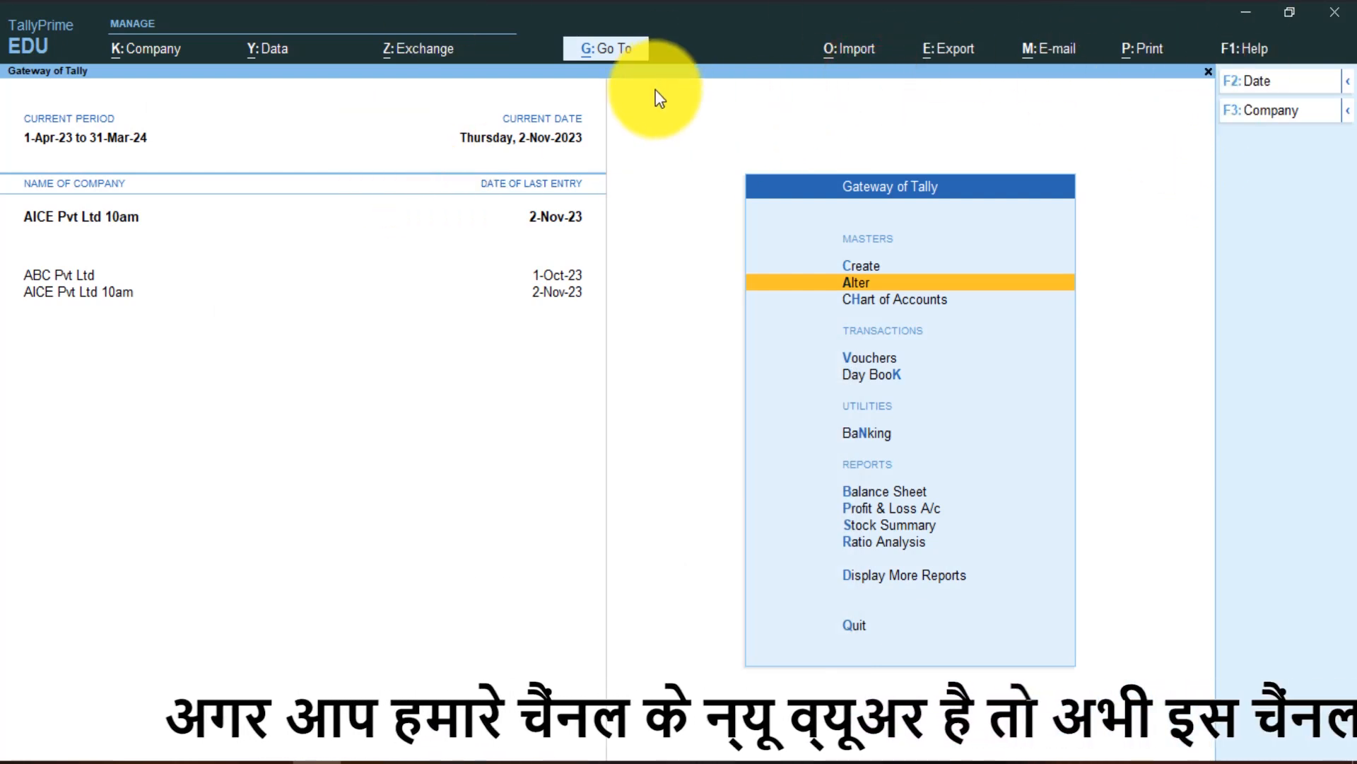
Browse the folders on New Volume (D:) in File Explorer as a possible place to paste the exported file, and return to TallyPrime
left_click(1246, 13)
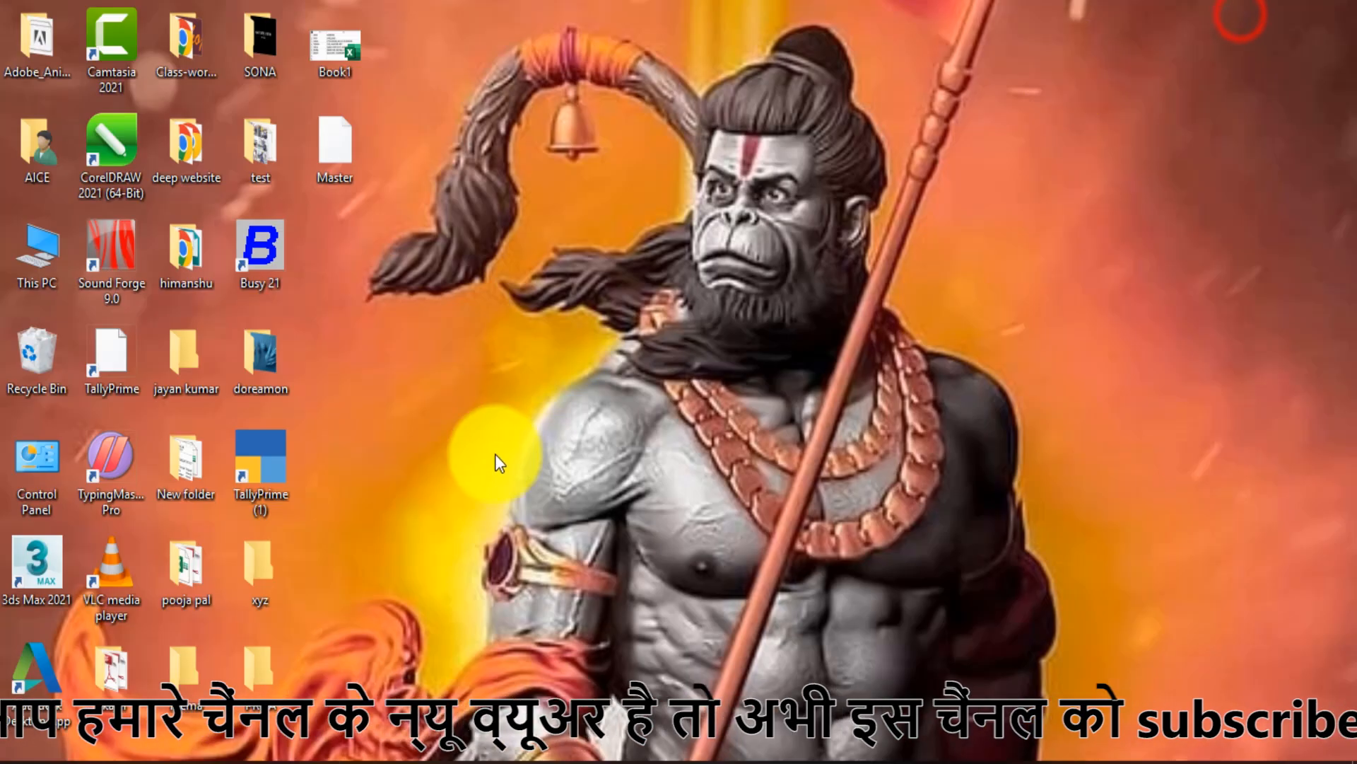
double_click(37, 247)
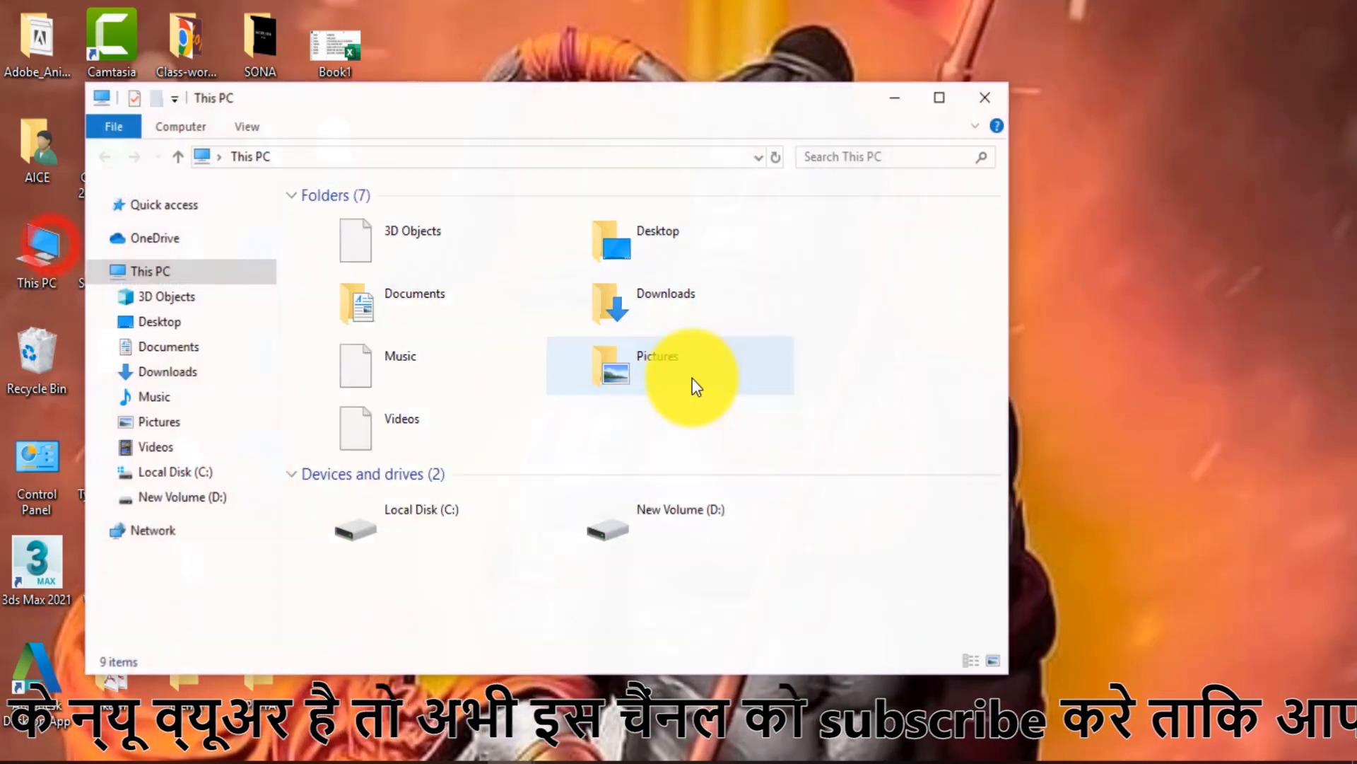
double_click(619, 512)
scroll(679, 541, "down", 10)
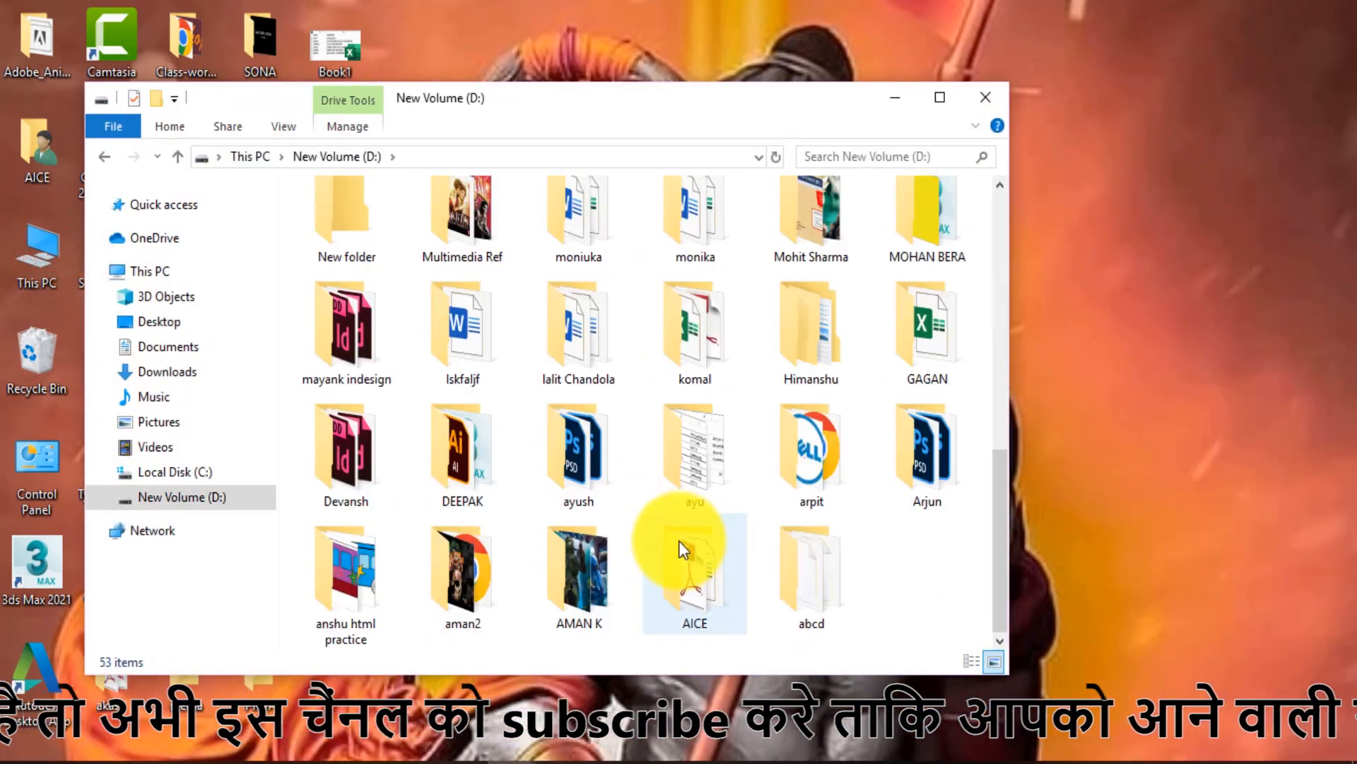
right_click(886, 581)
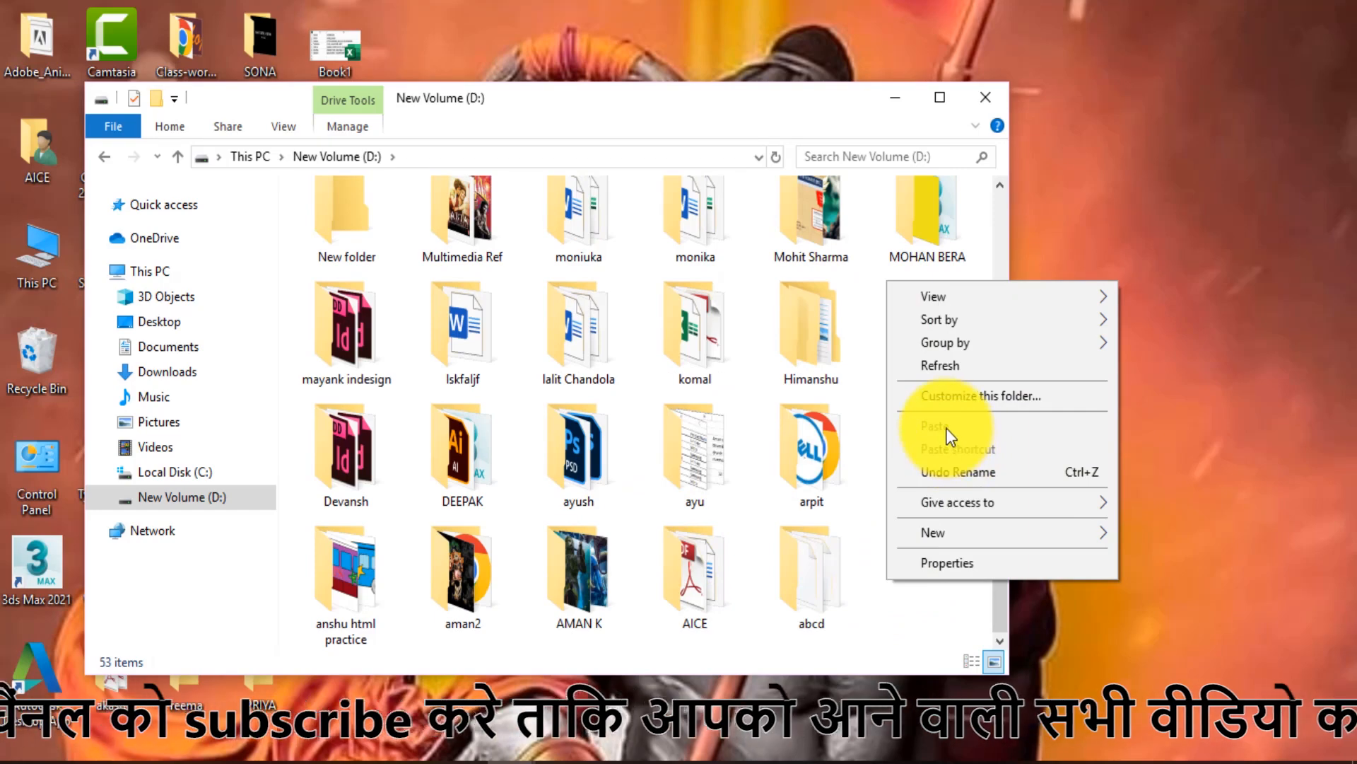
left_click(985, 97)
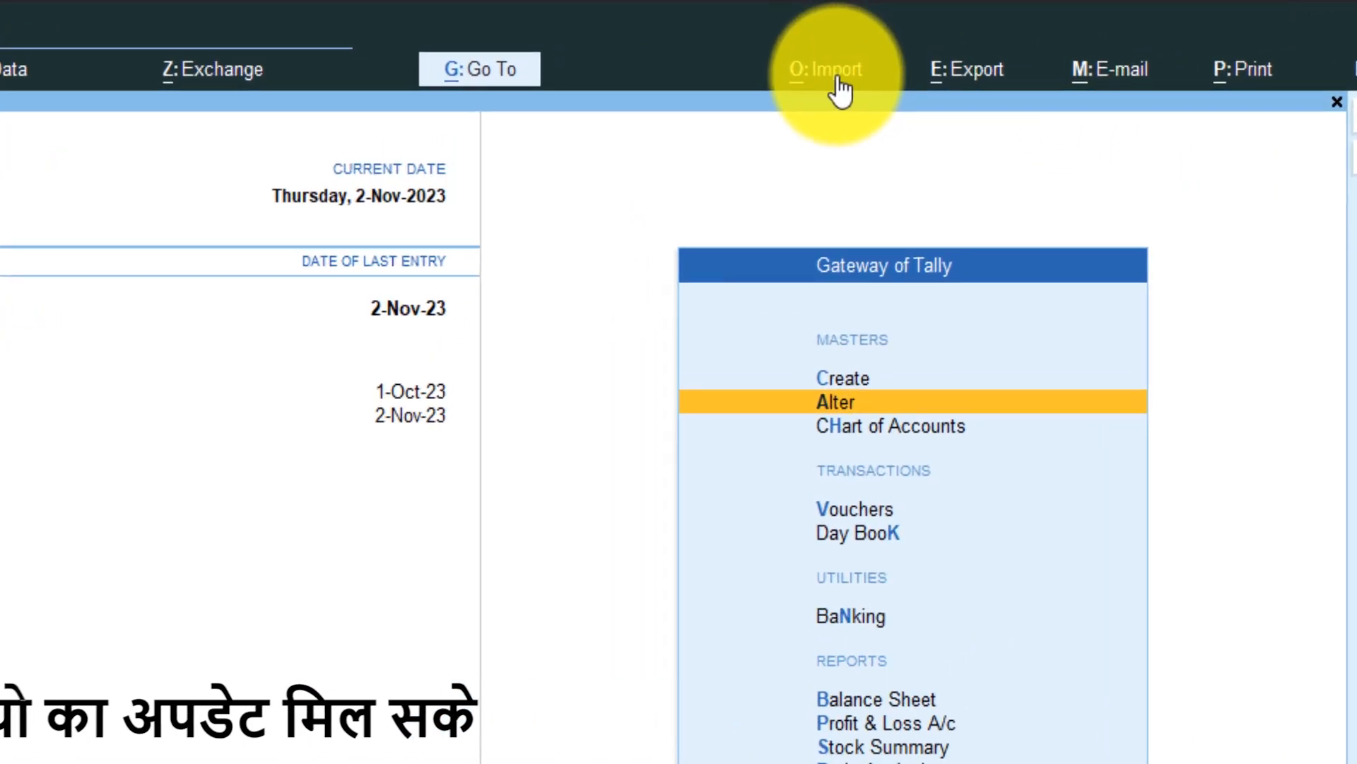
left_click(838, 80)
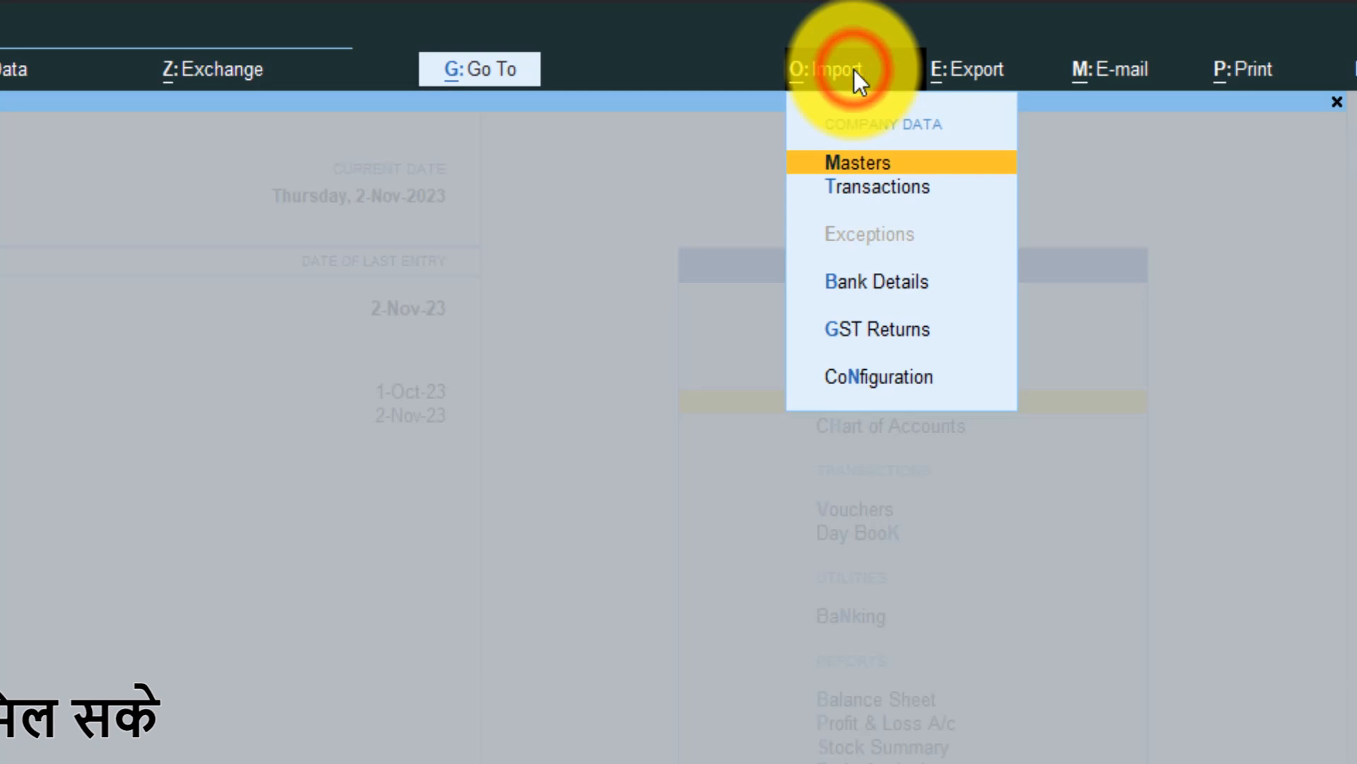
left_click(855, 171)
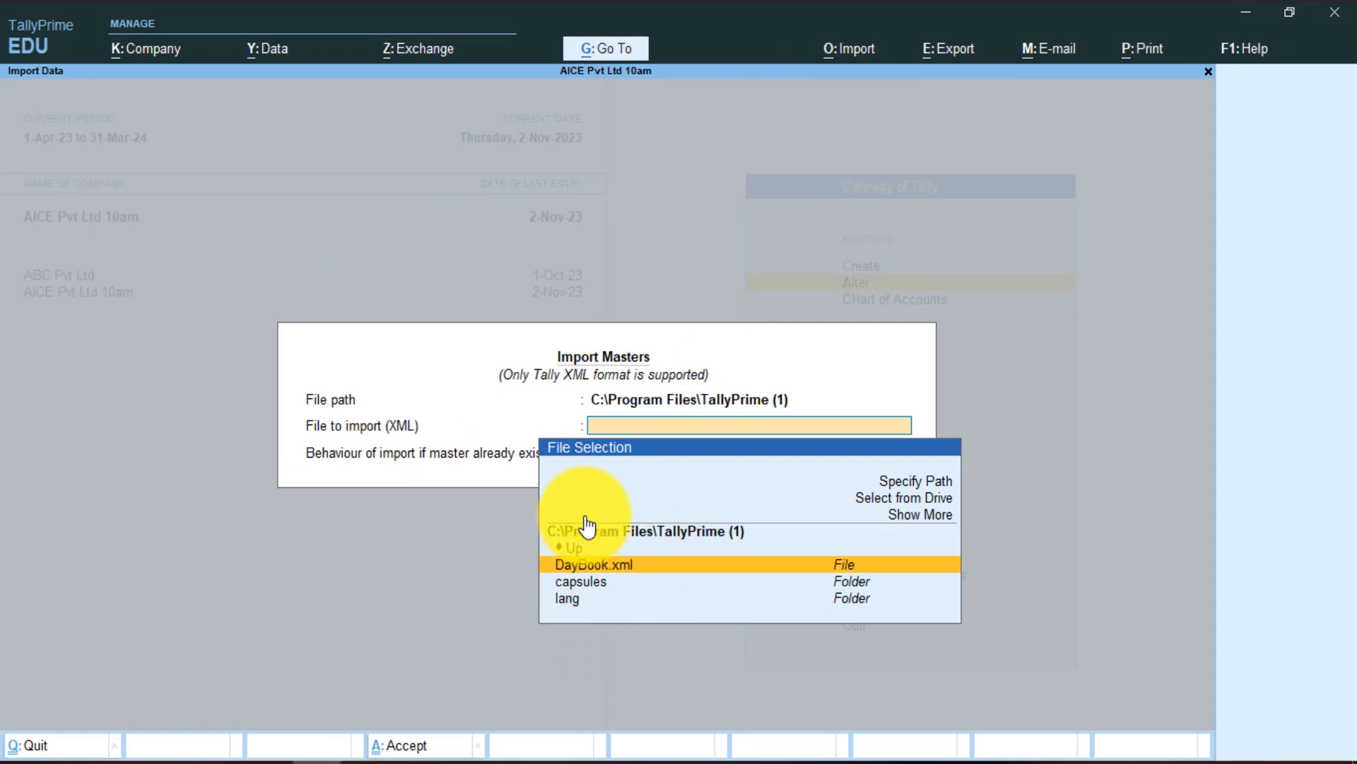
left_click(720, 246)
left_click(720, 246)
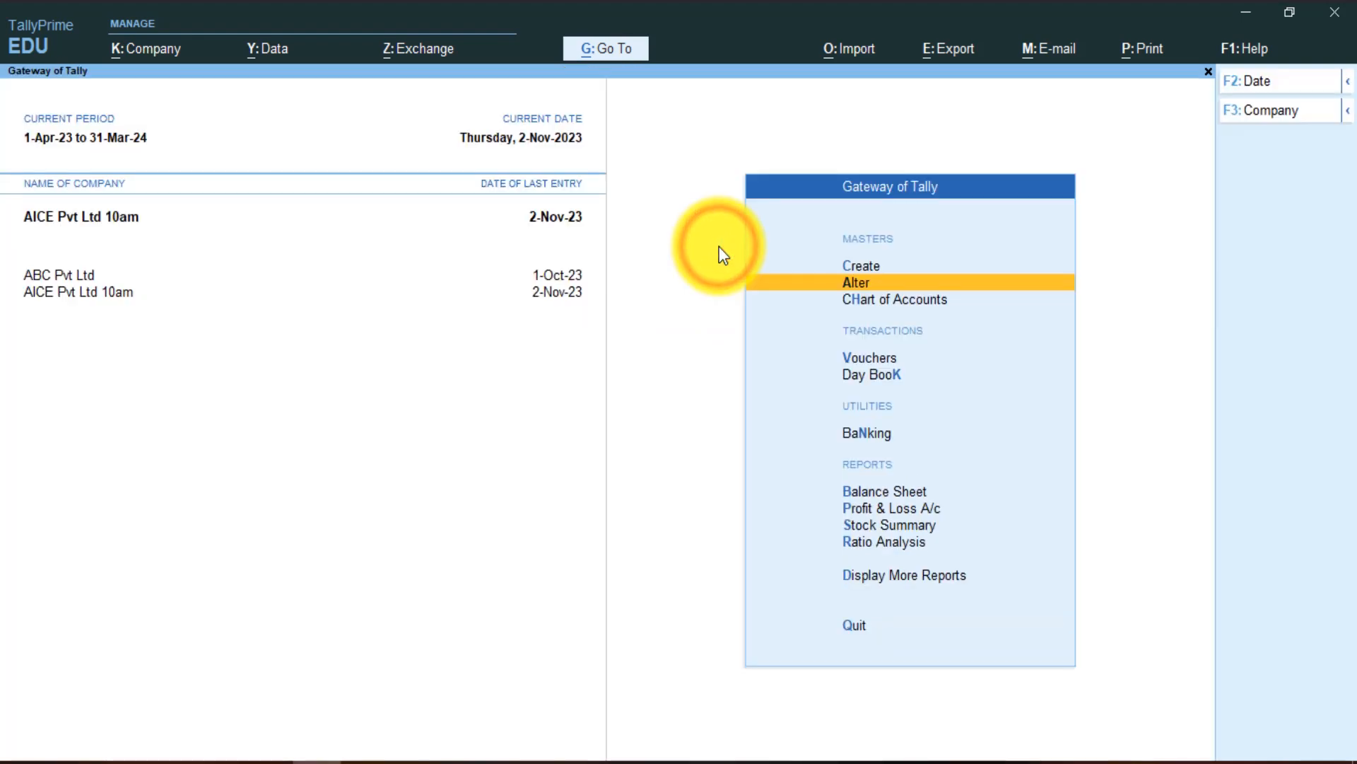
key("Escape")
Start creating a new company with Rohit Pvt Ltd as both its company name and mailing name
key("alt+k")
key("Down")
key("Down")
key("Down")
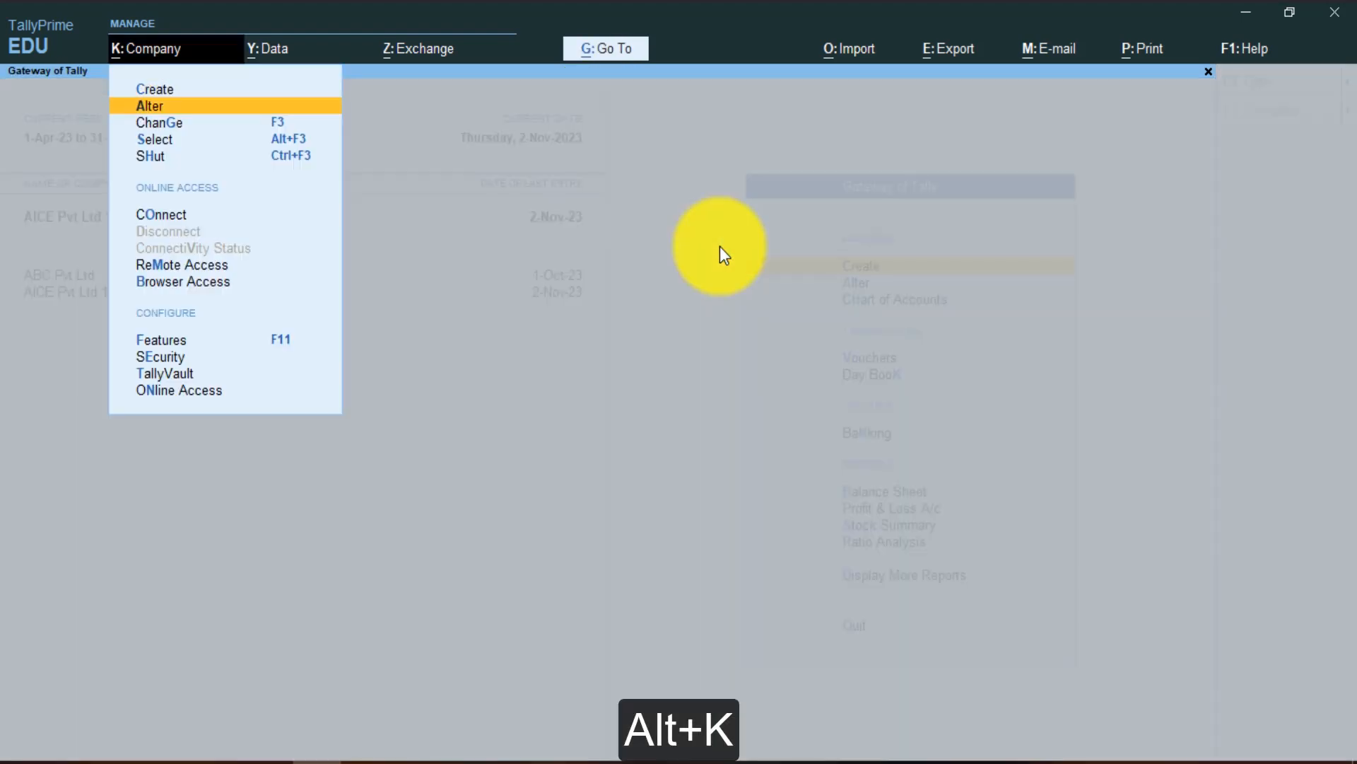
type("cRohit")
key("Return")
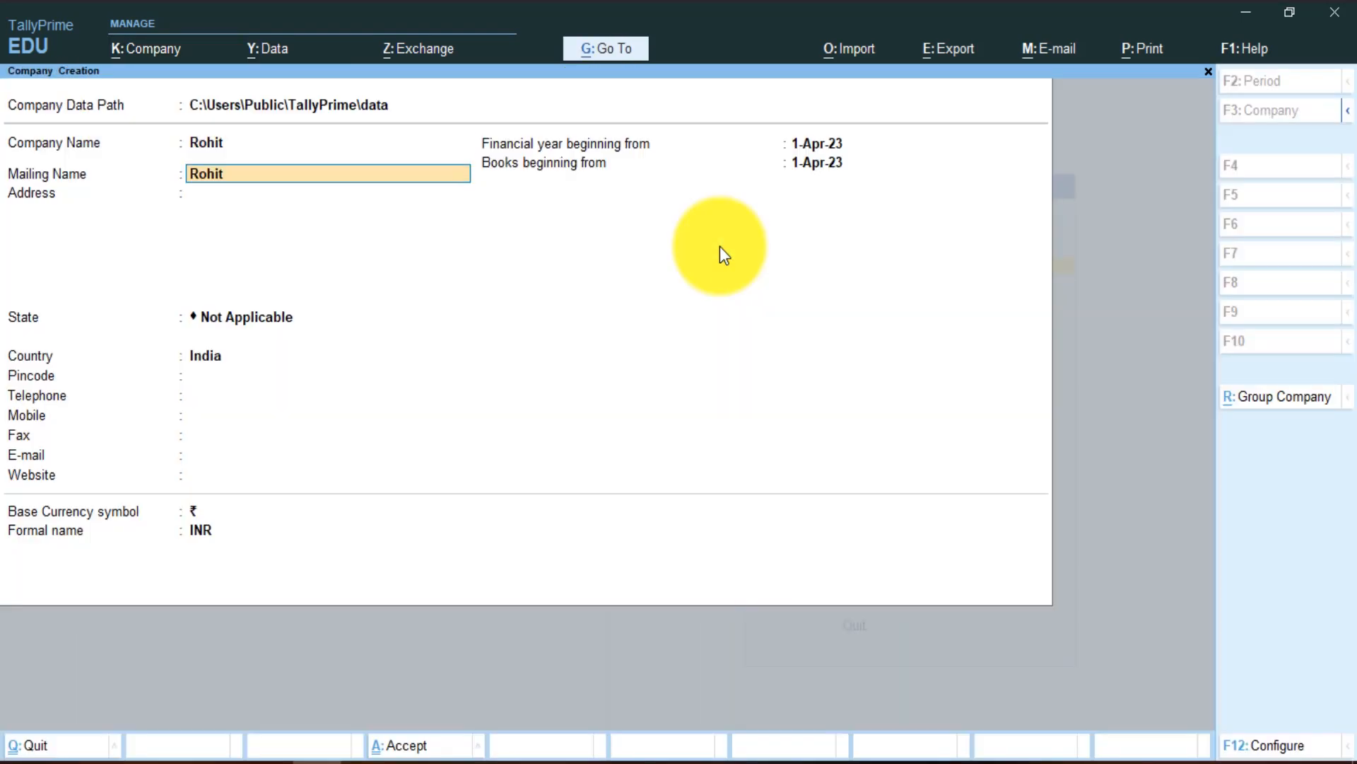
key("BackSpace")
type("Pvt Lt")
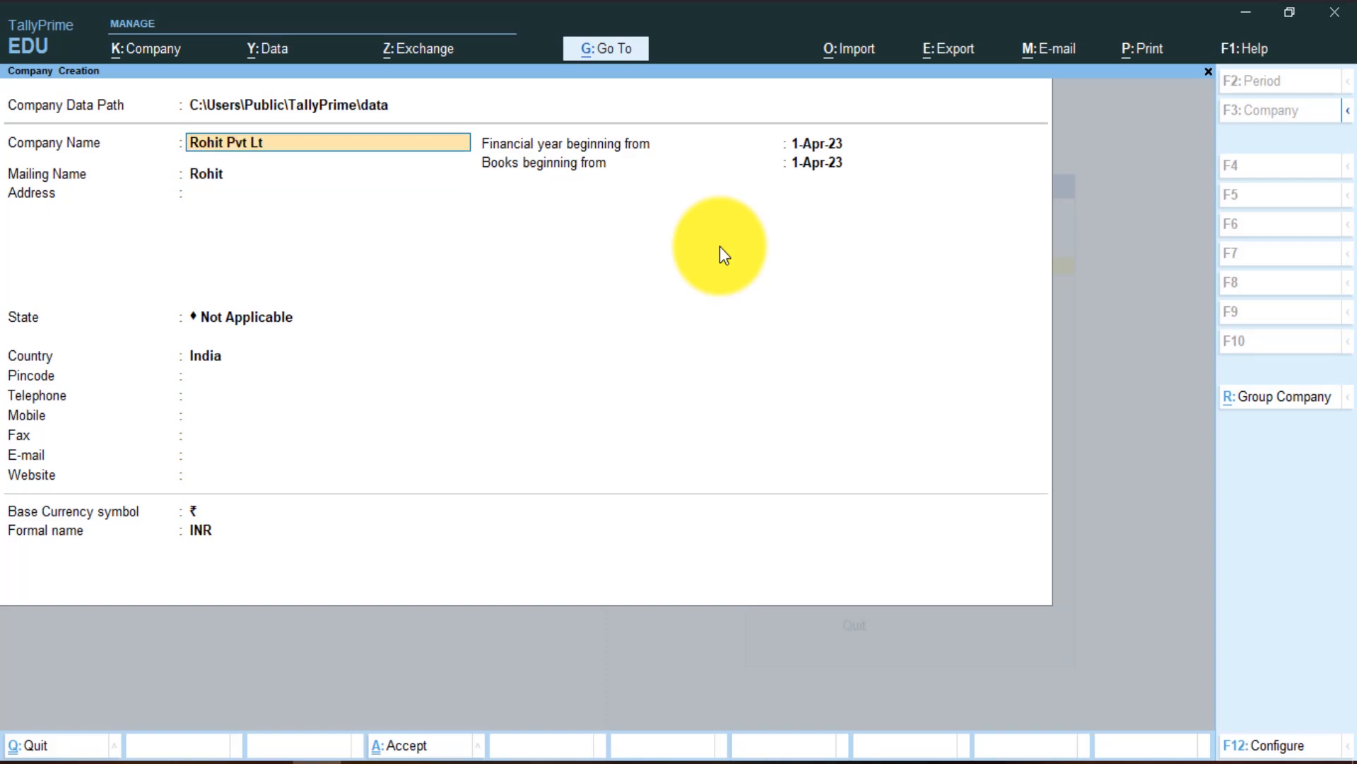
key("Return")
key("Return")
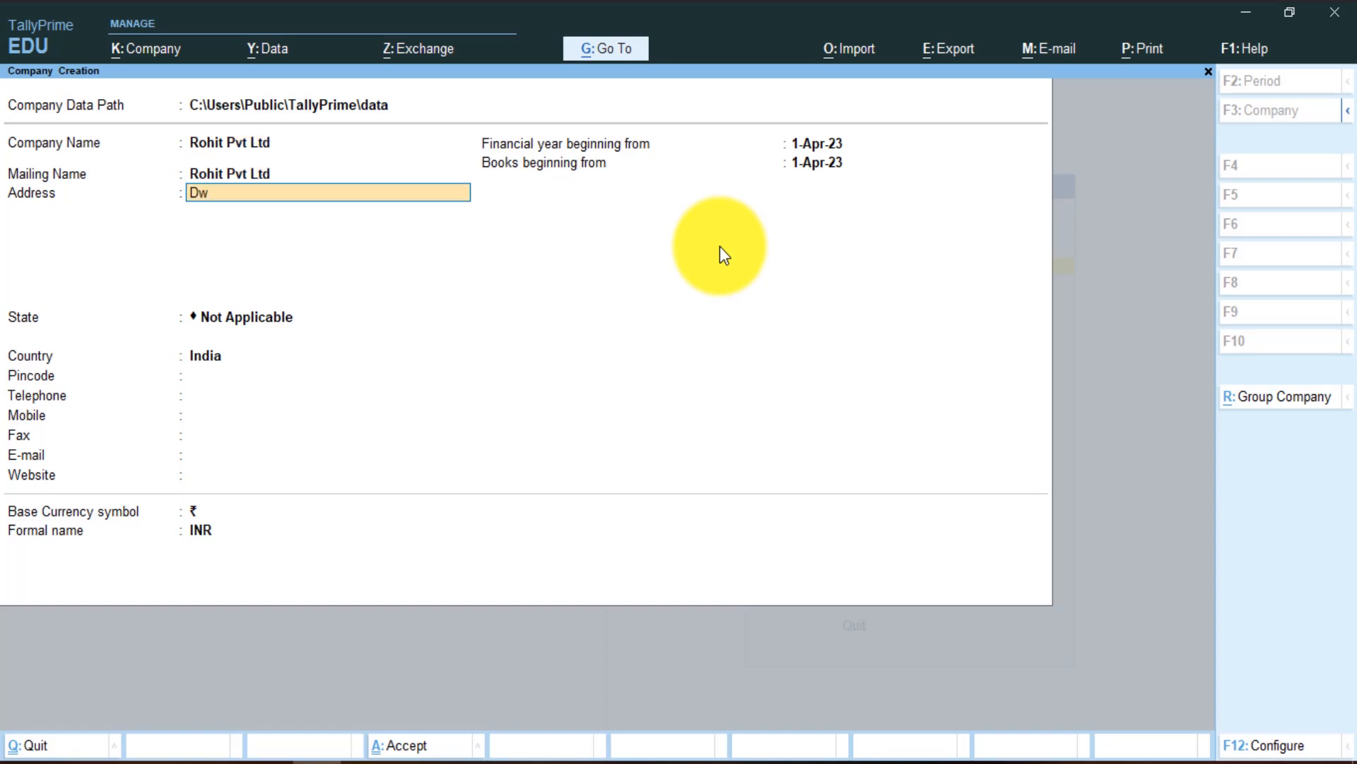
Enter the company's address and pincode, and set its state to Delhi
type("Dwarka Sec-4")
key("Return")
key("Return")
type("De")
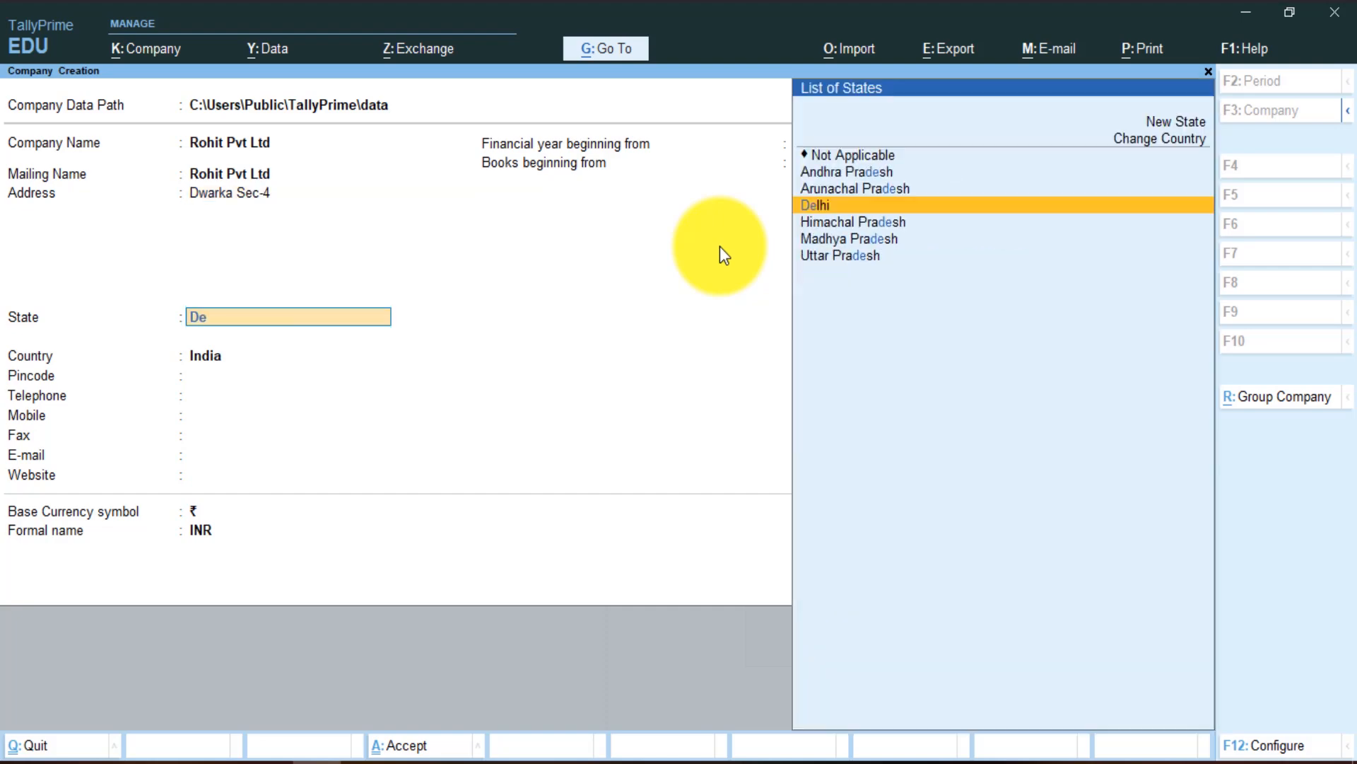
key("Return")
type("110078")
Keep the remaining company details at their defaults, create the company and accept its default features
key("Return")
key("Return")
key("Return")
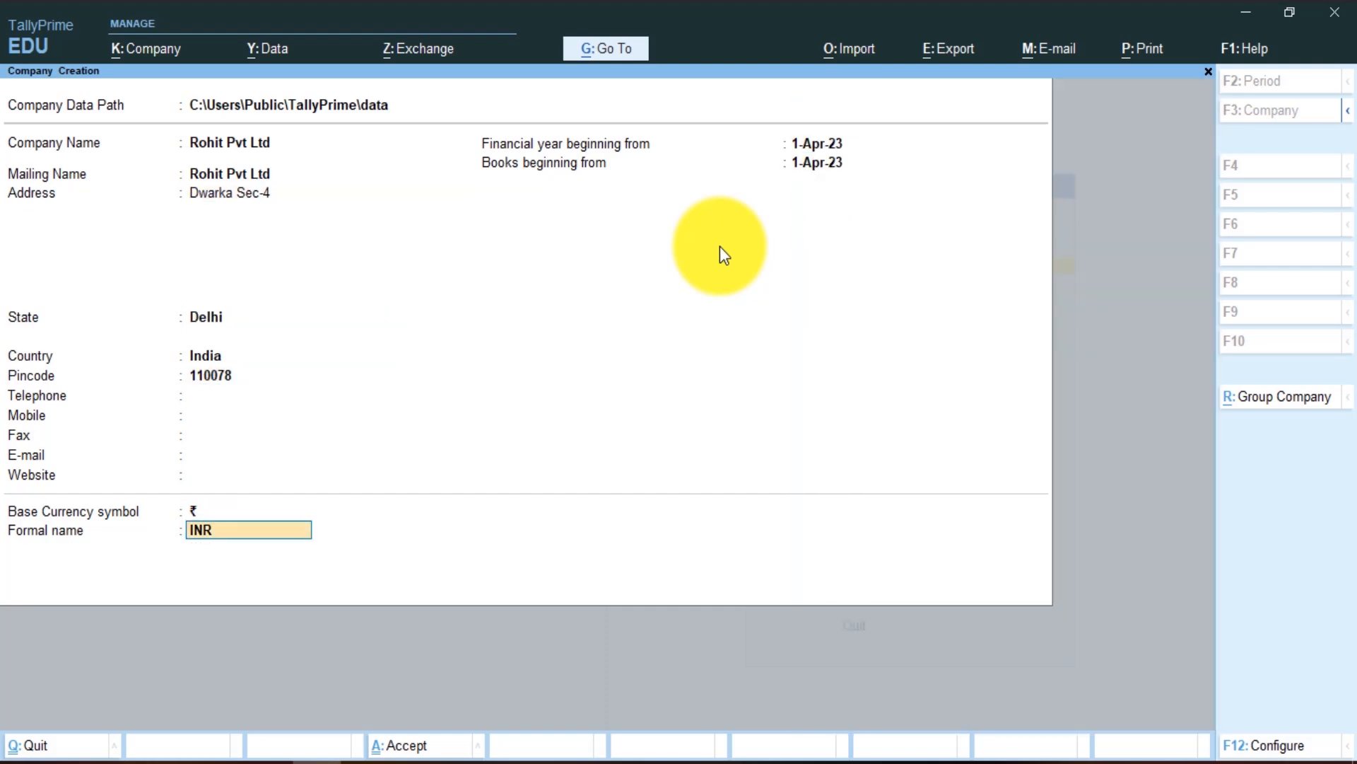
key("Return")
key("Return")
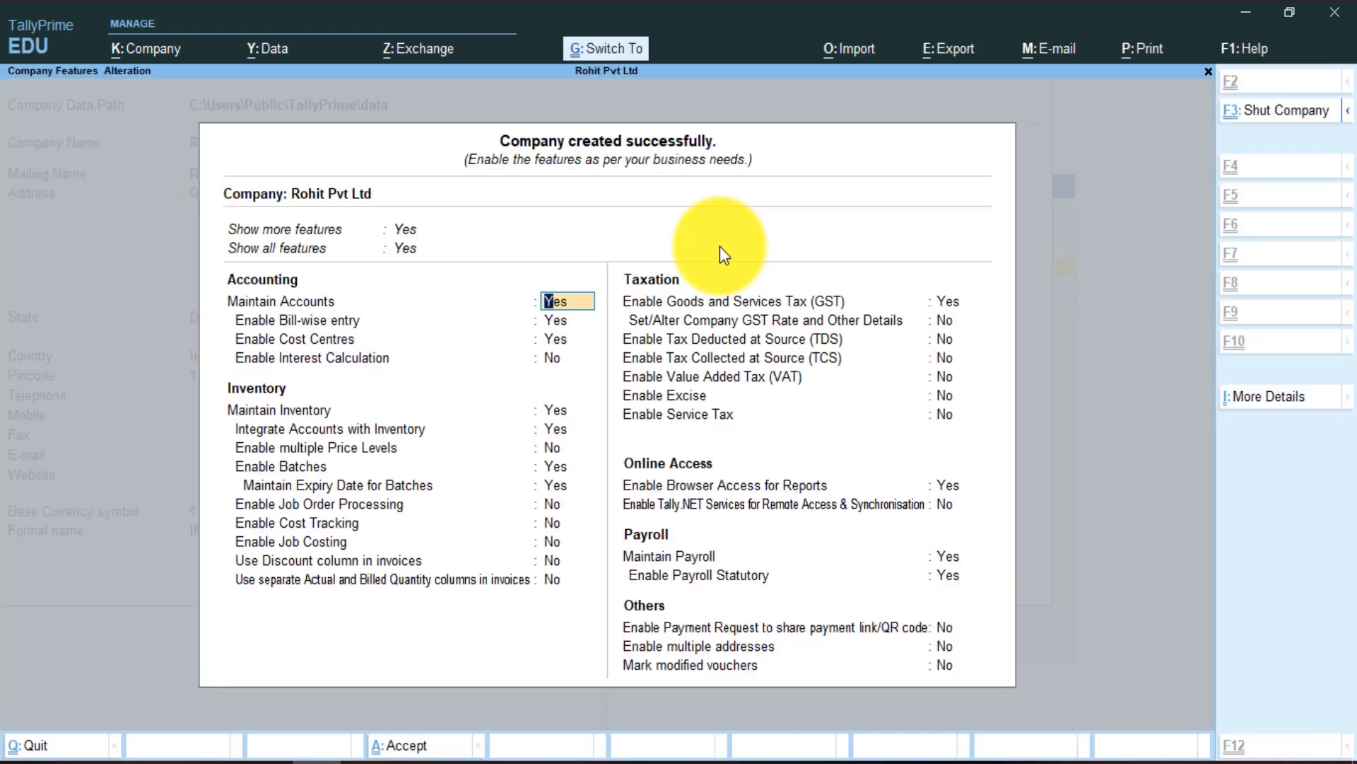
key("ctrl+a")
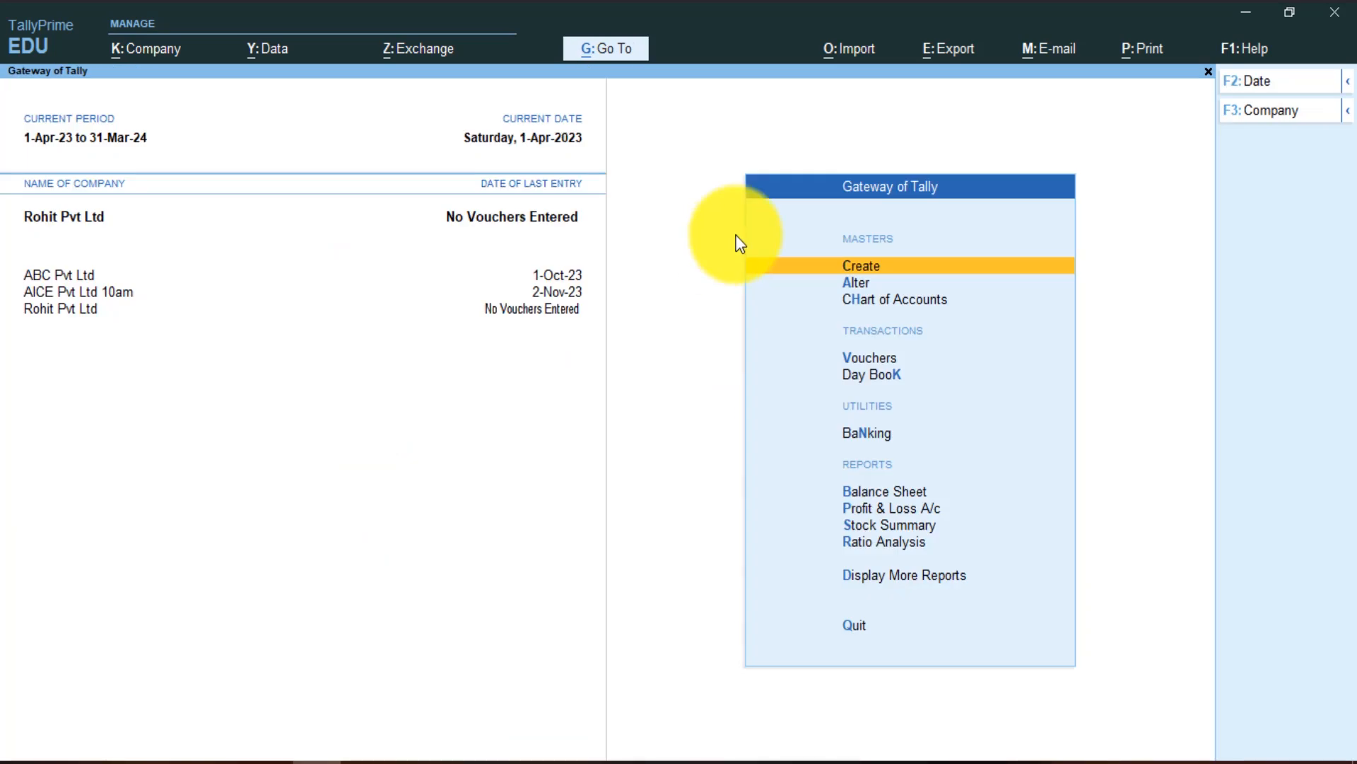
Shut the company AICE Pvt Ltd 10am
key("alt+k")
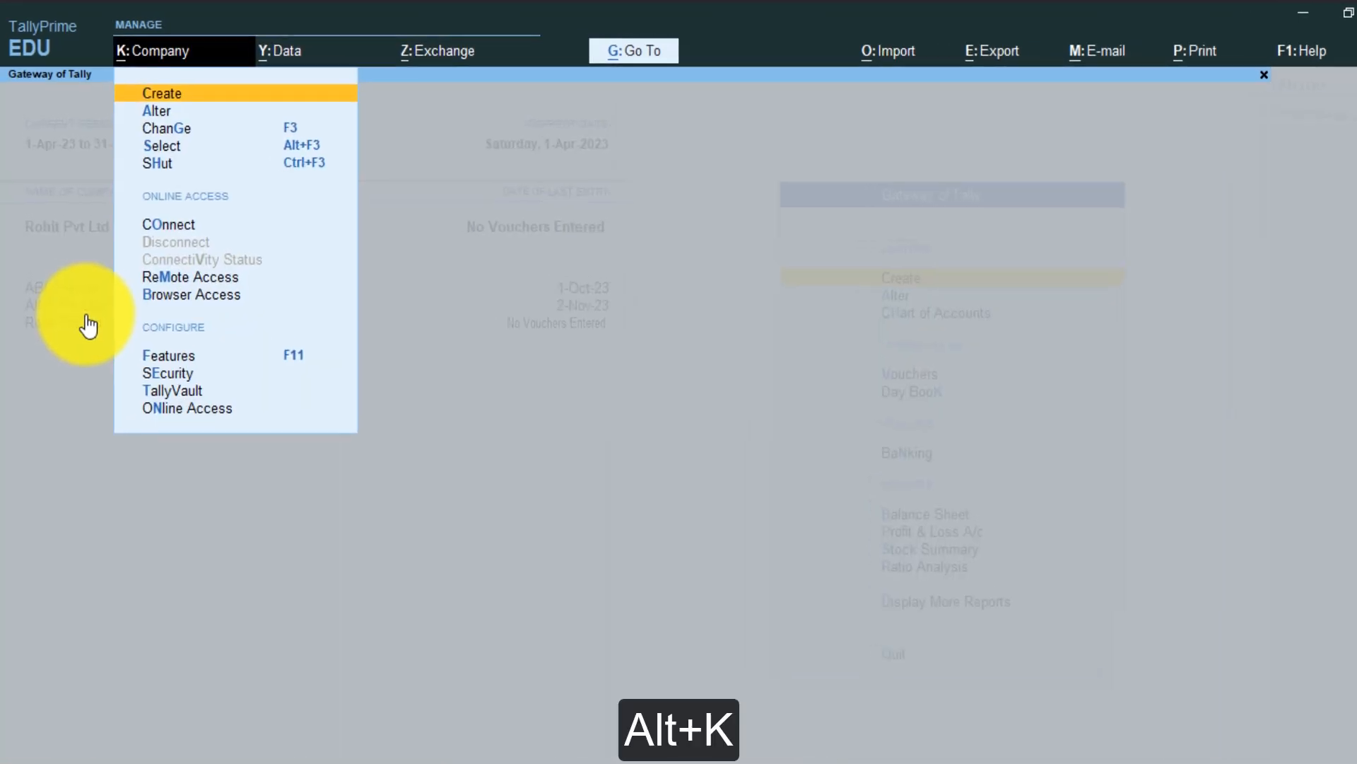
key("Down")
key("Down")
key("Down")
key("Down")
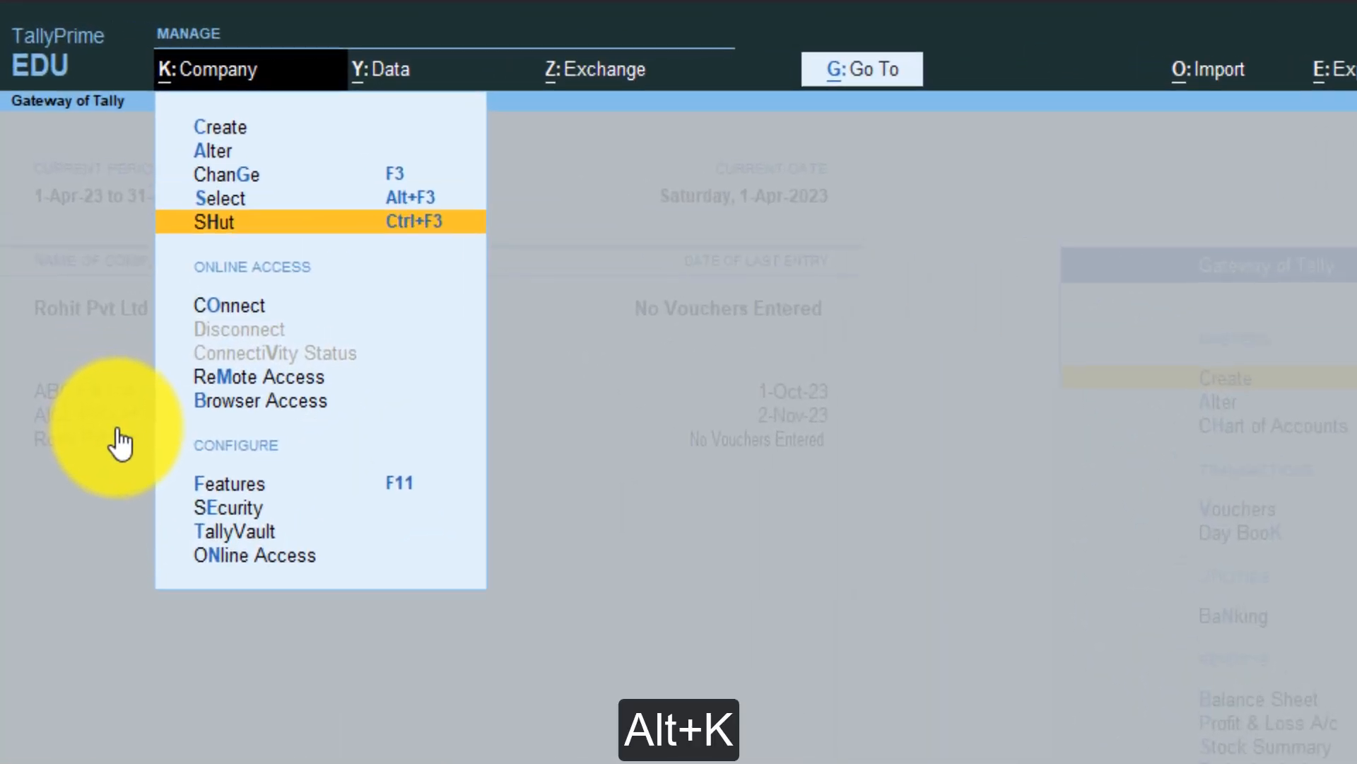
key("ctrl+F3")
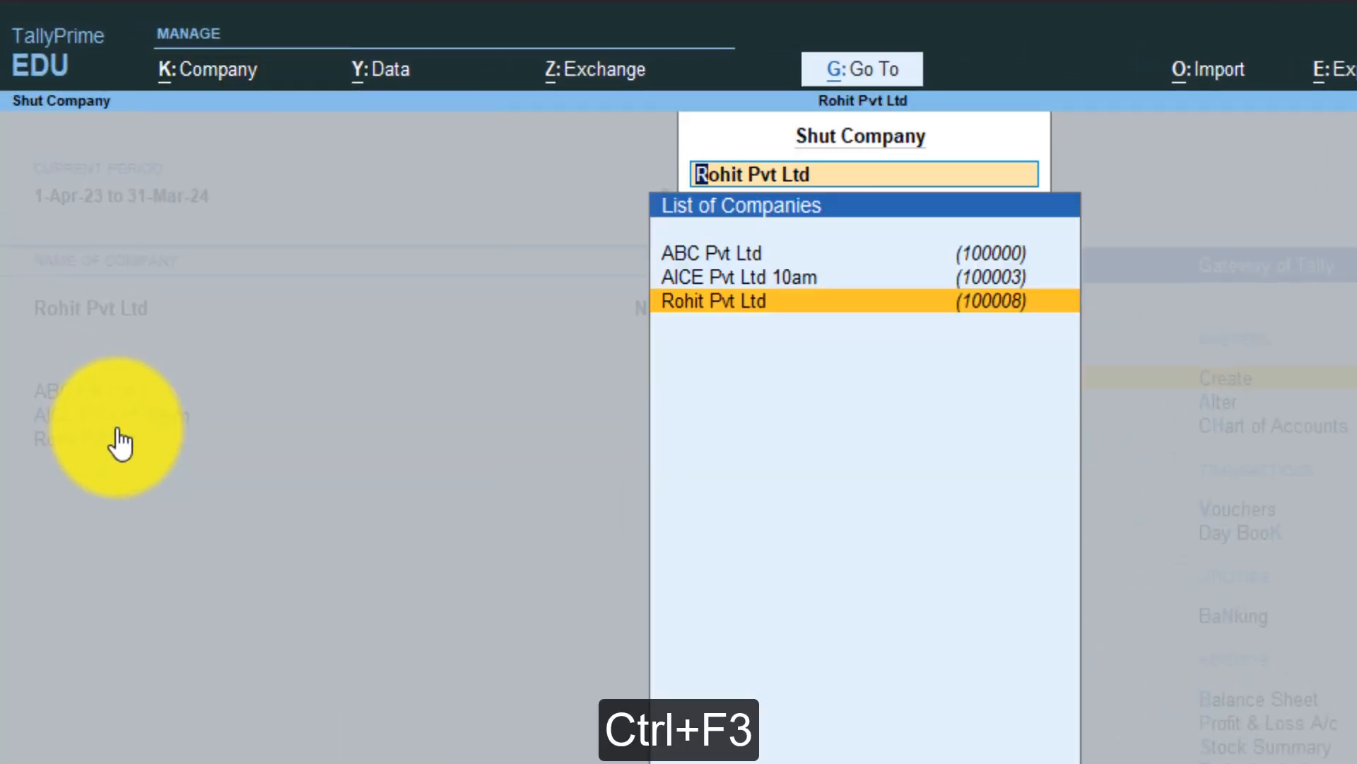
key("Up")
key("Return")
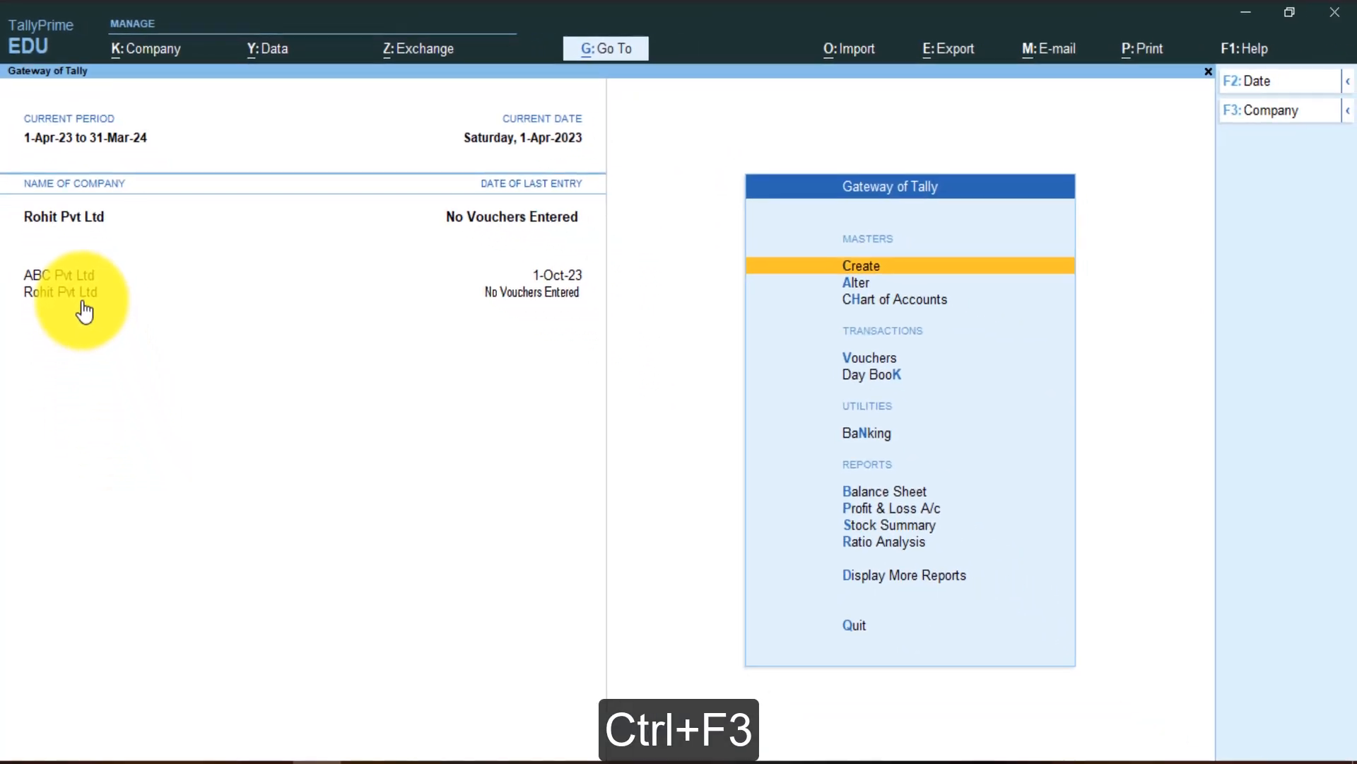
Shut the company ABC Pvt Ltd so that only Rohit Pvt Ltd stays loaded
key("ctrl+F3")
key("Up")
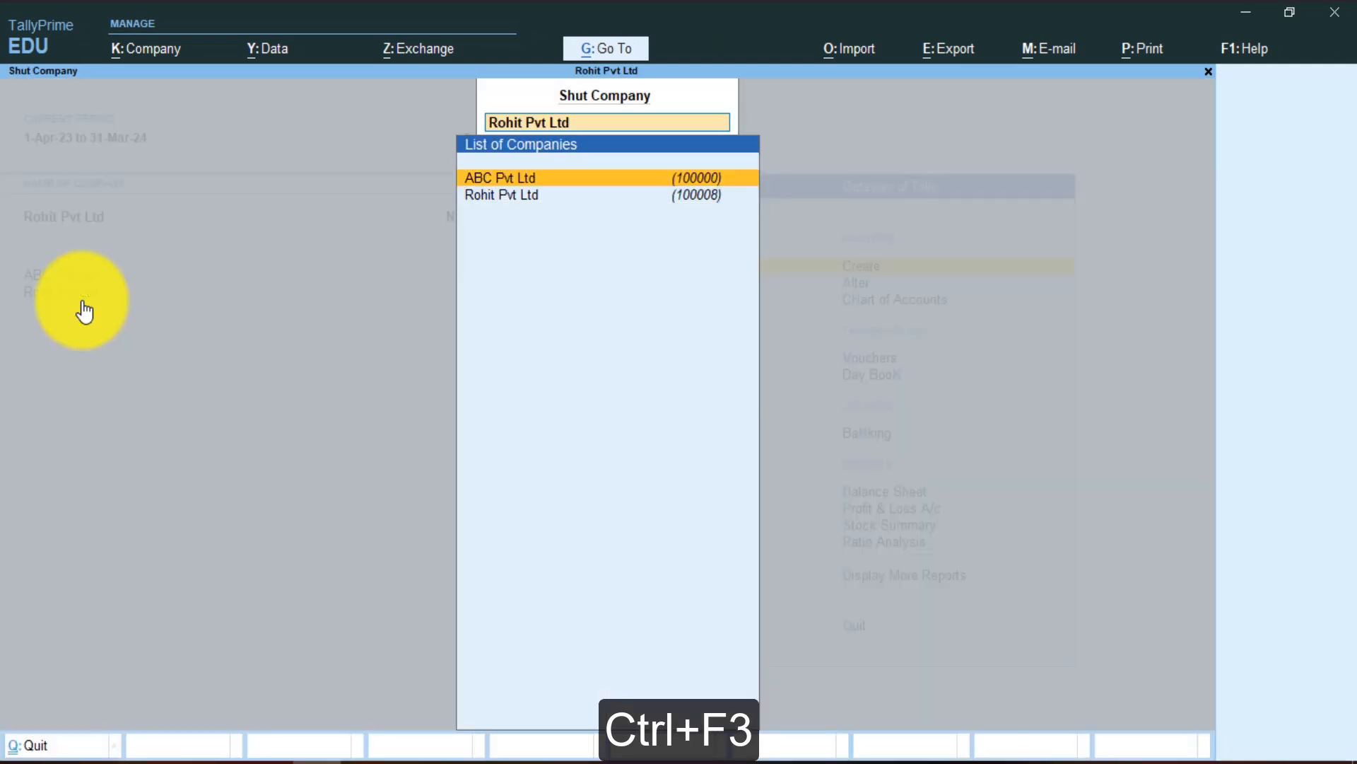
key("Return")
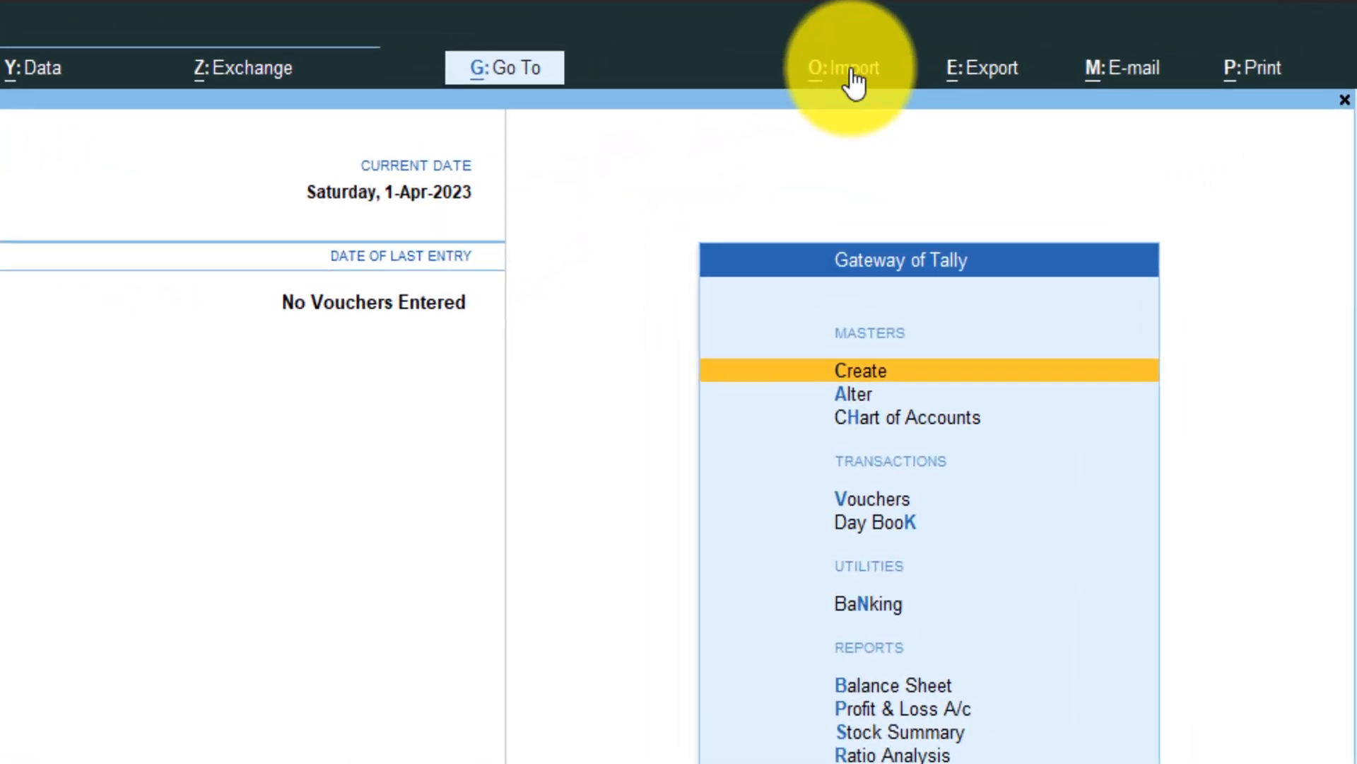
Start importing masters into Rohit Pvt Ltd and set the file path to the Desktop folder
left_click(851, 71)
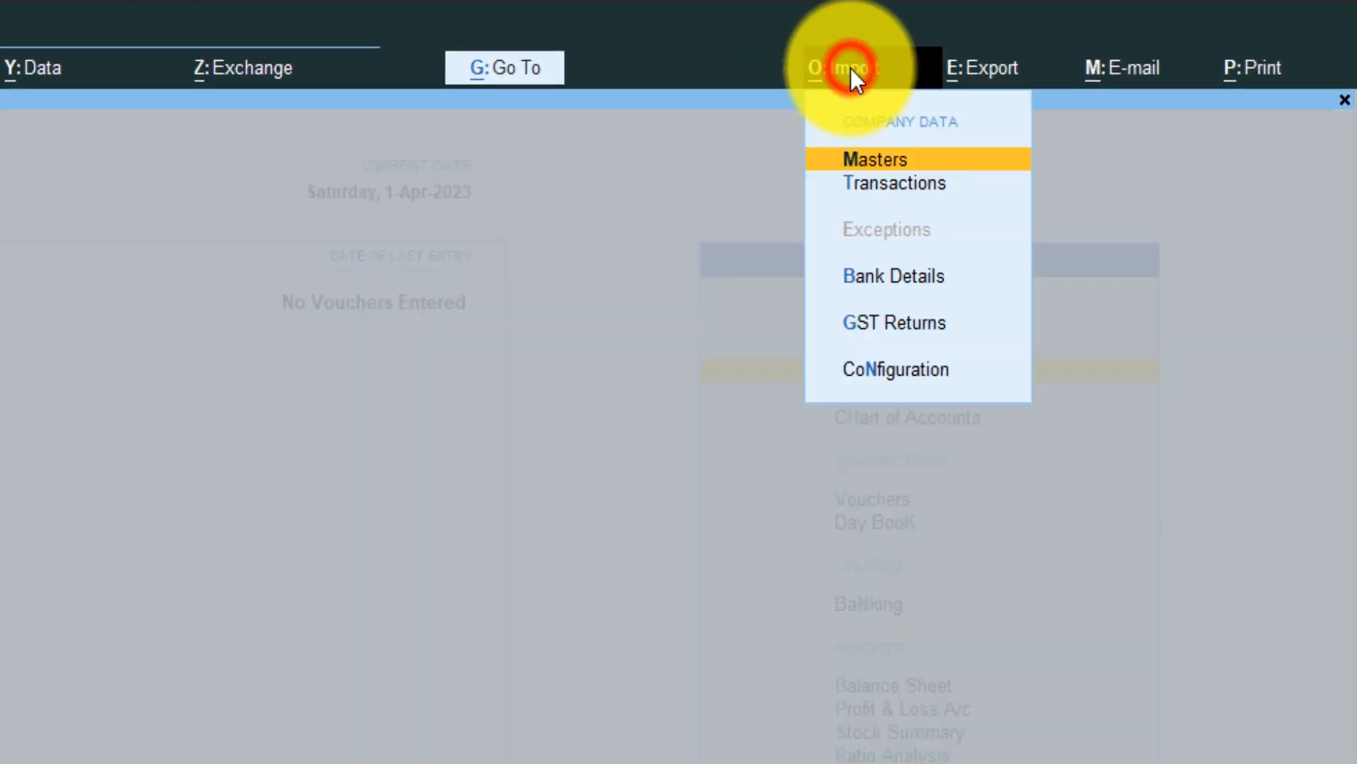
left_click(874, 161)
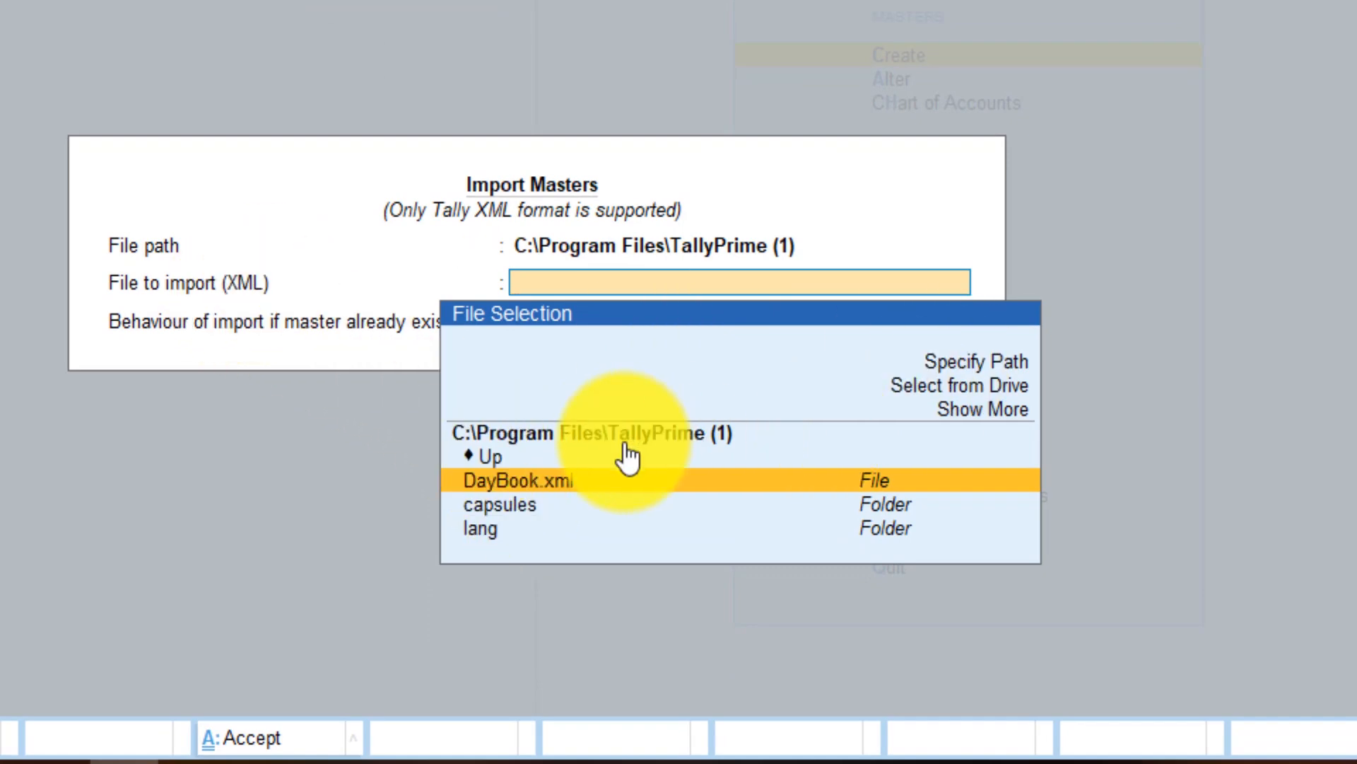
left_click(984, 391)
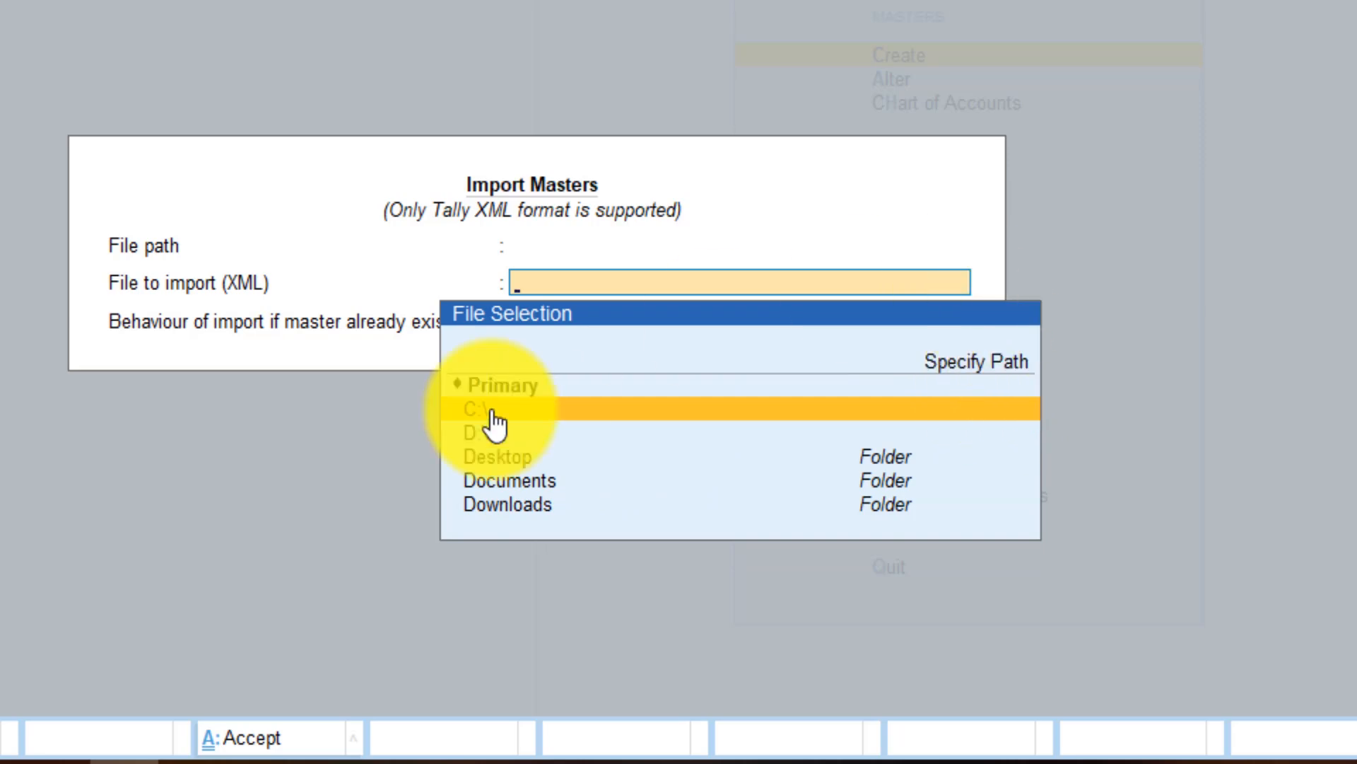
left_click(507, 456)
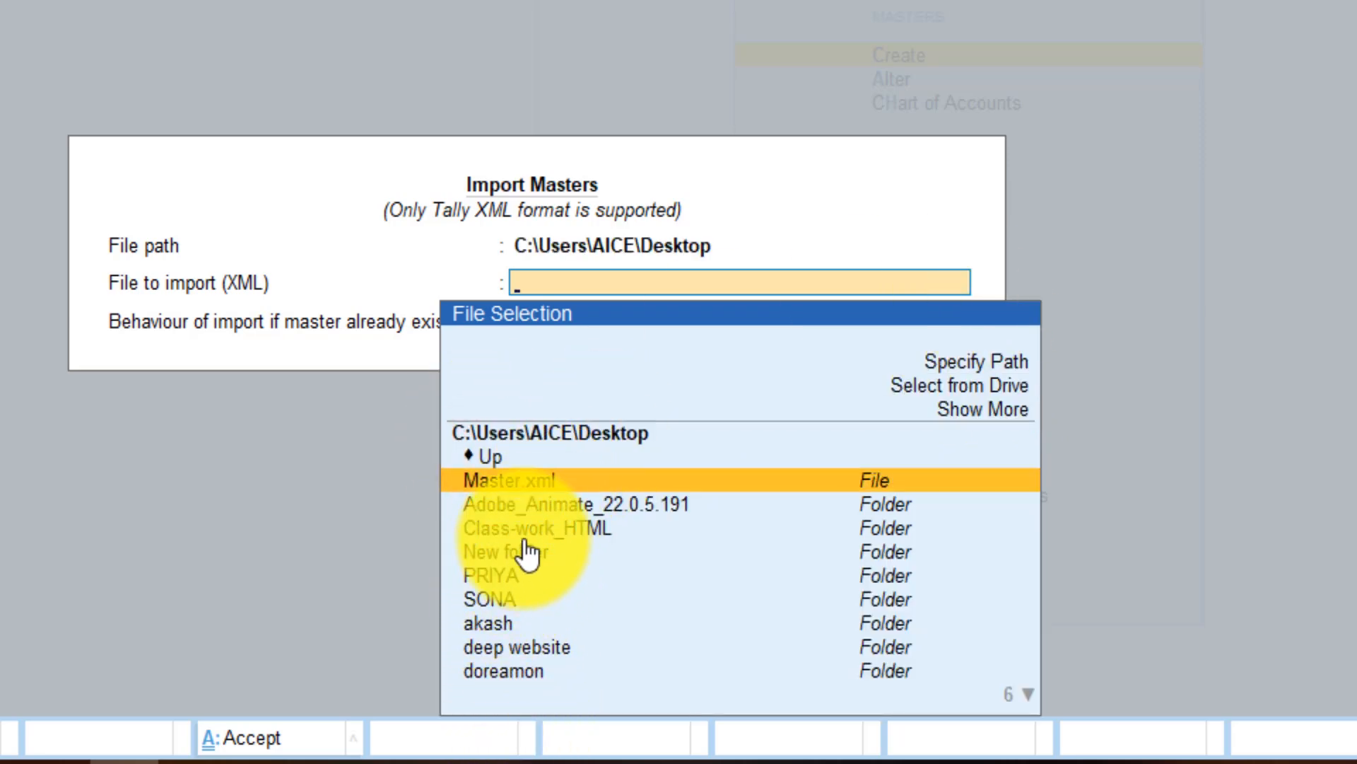
Compare the Desktop file list with all file types shown and with only importable files shown
key("Down")
key("Down")
key("Down")
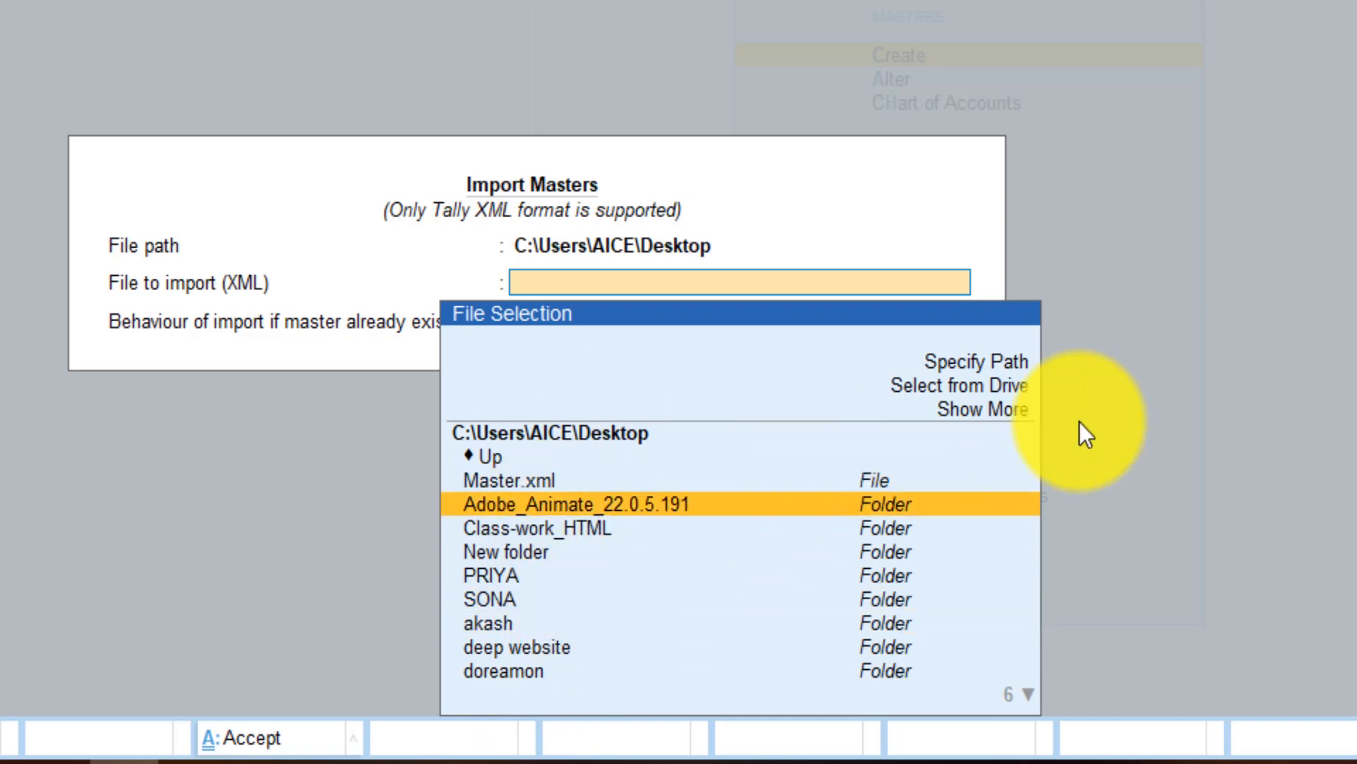
left_click(982, 410)
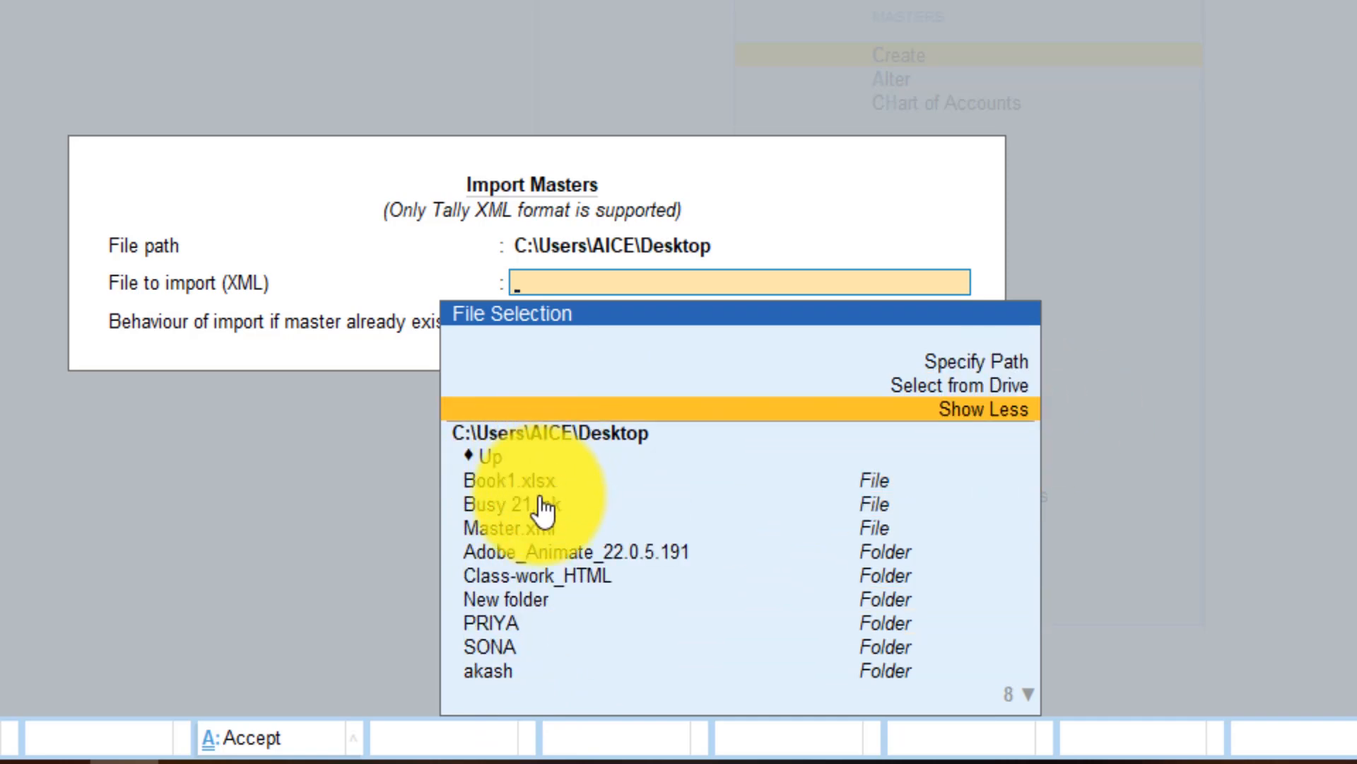
left_click(486, 532)
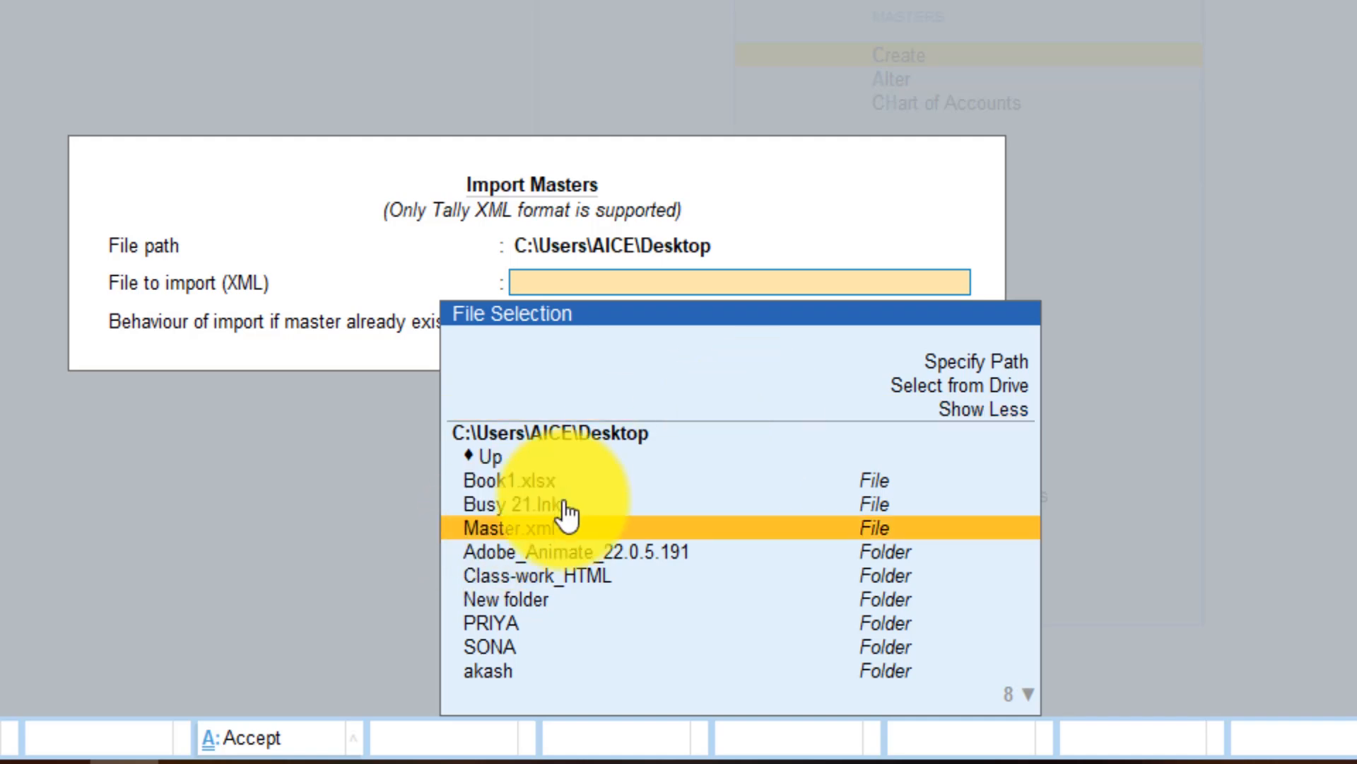
left_click(976, 416)
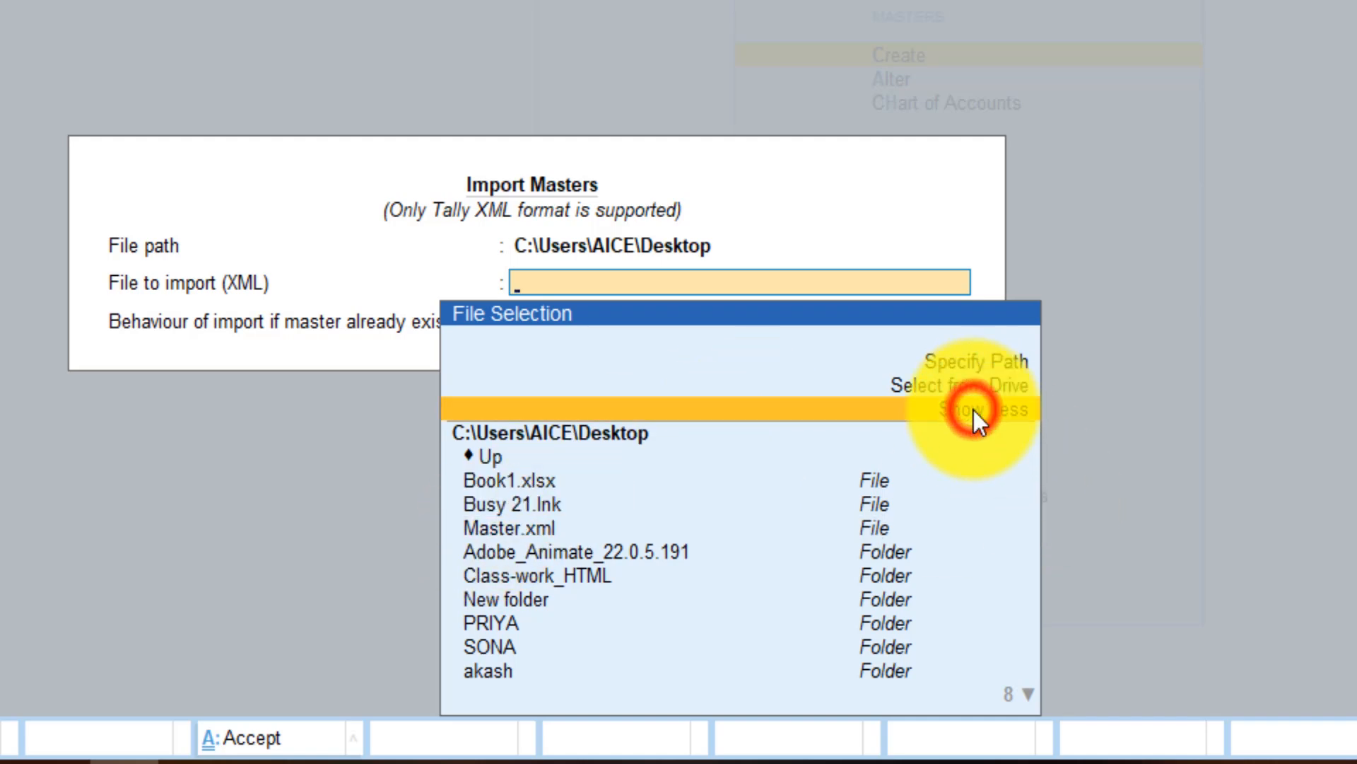
left_click(975, 415)
left_click(973, 410)
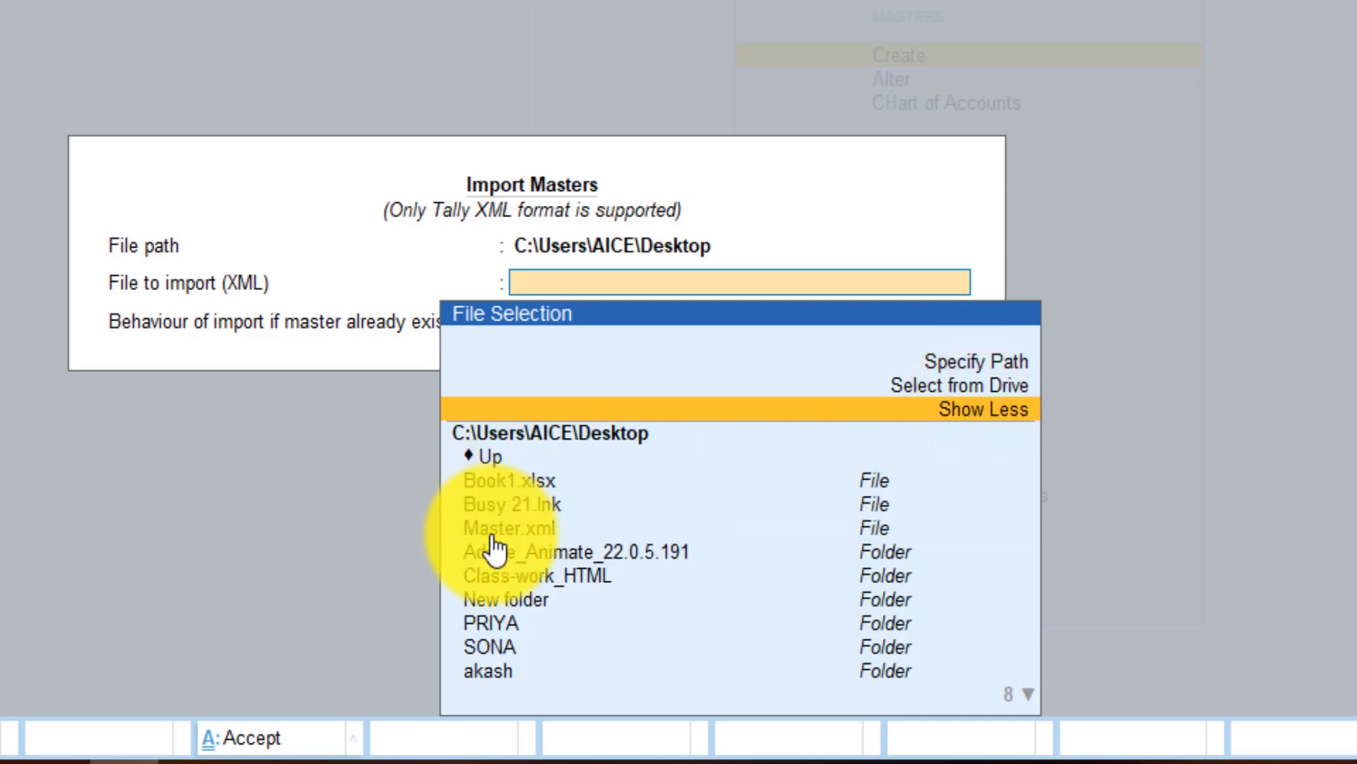
Import Master.xml from the Desktop using Combine opening balances as the behaviour for masters that already exist
left_click(989, 411)
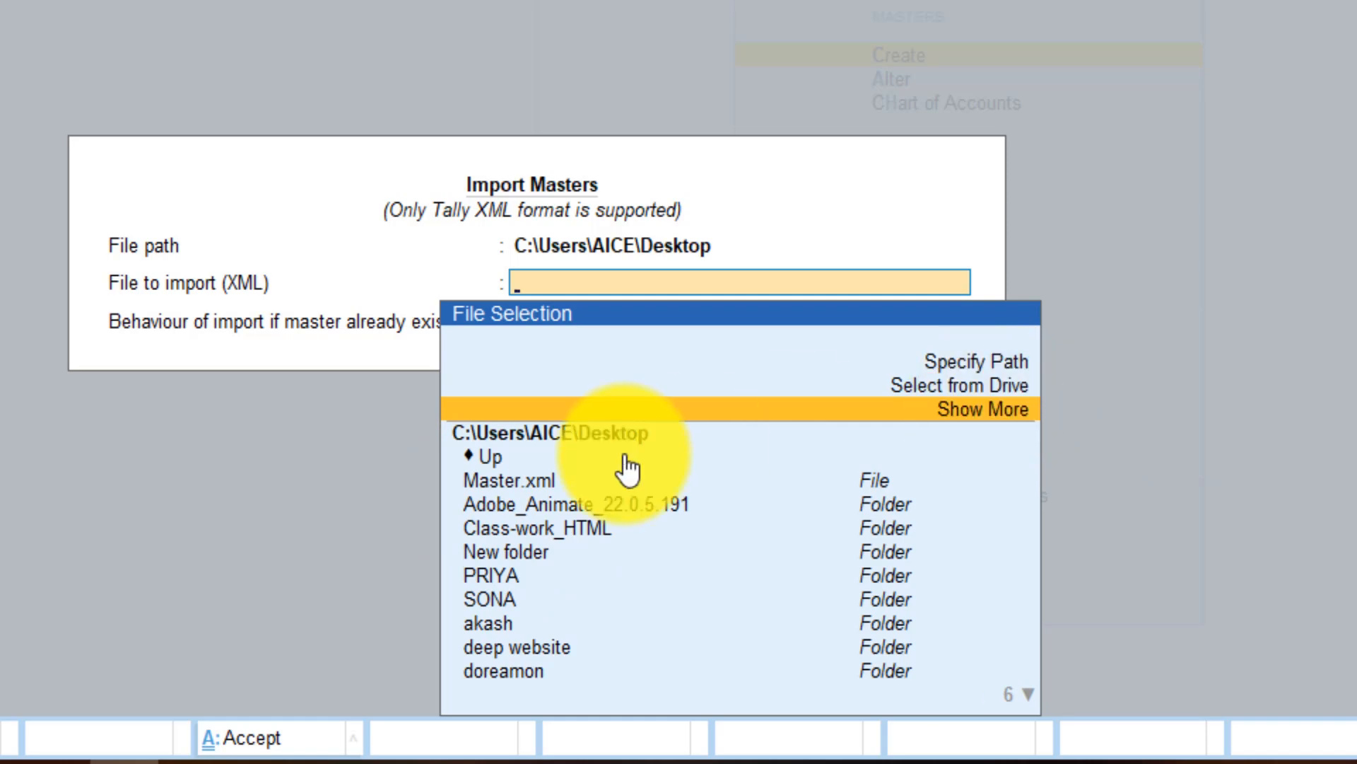
left_click(498, 495)
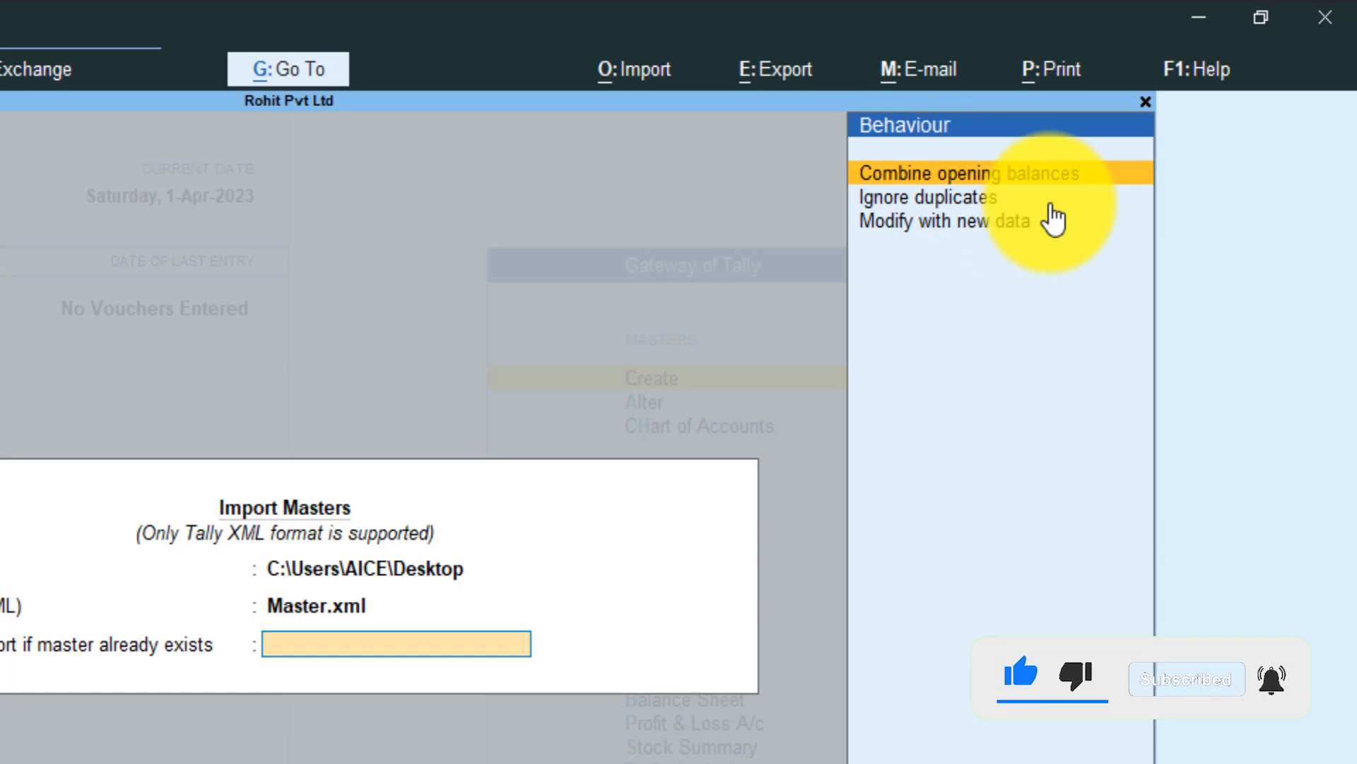
key("Return")
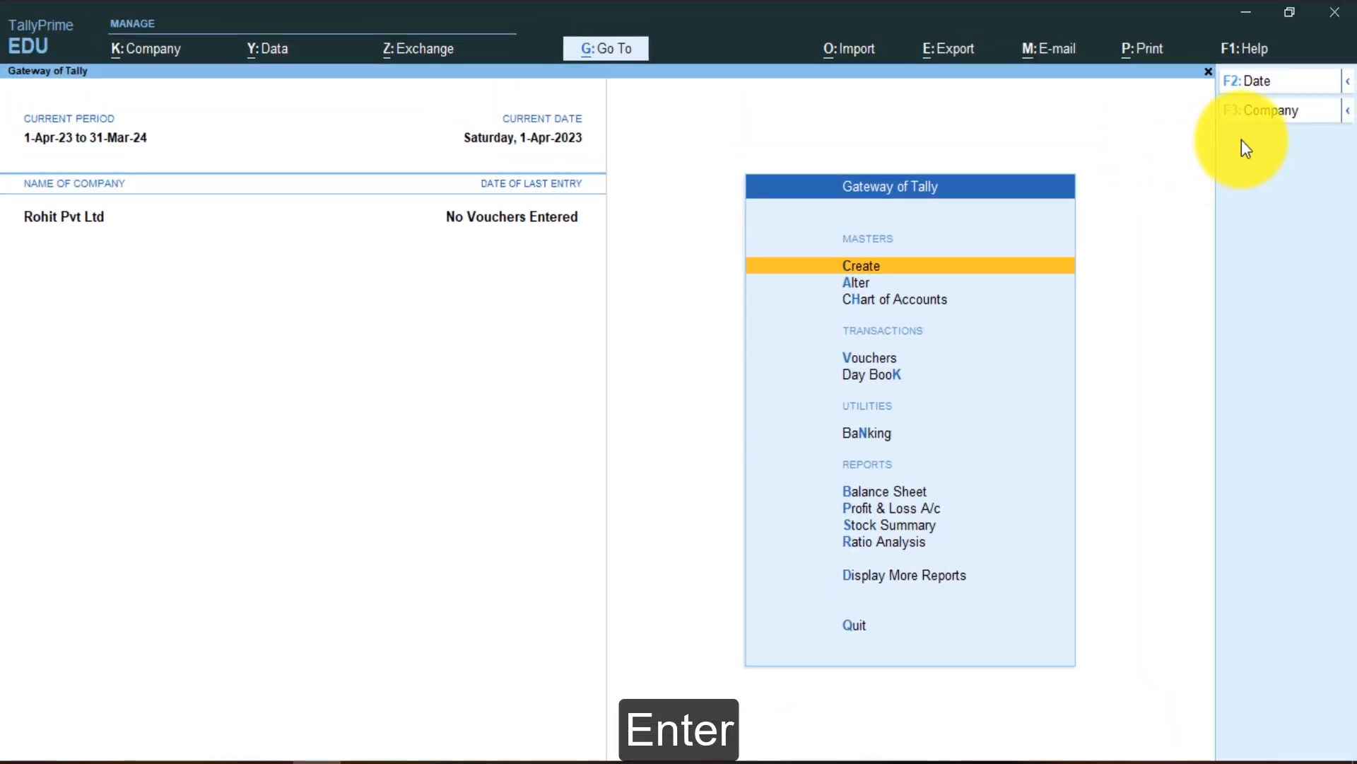
Open the ledger list for alteration in Rohit Pvt Ltd and examine which ledgers came in with the imported masters
key("Down")
key("Return")
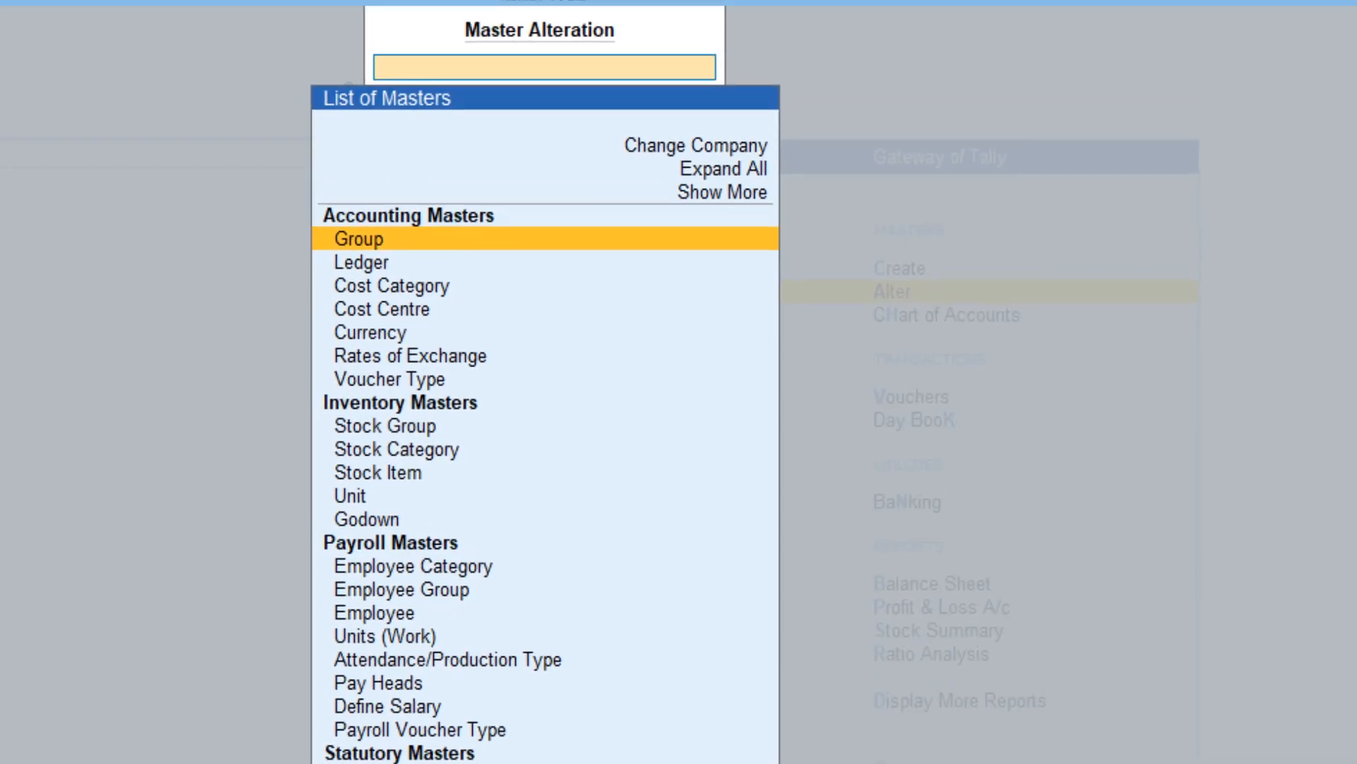
key("Down")
key("Return")
key("Down")
key("Down")
key("Down")
key("Down")
key("Down")
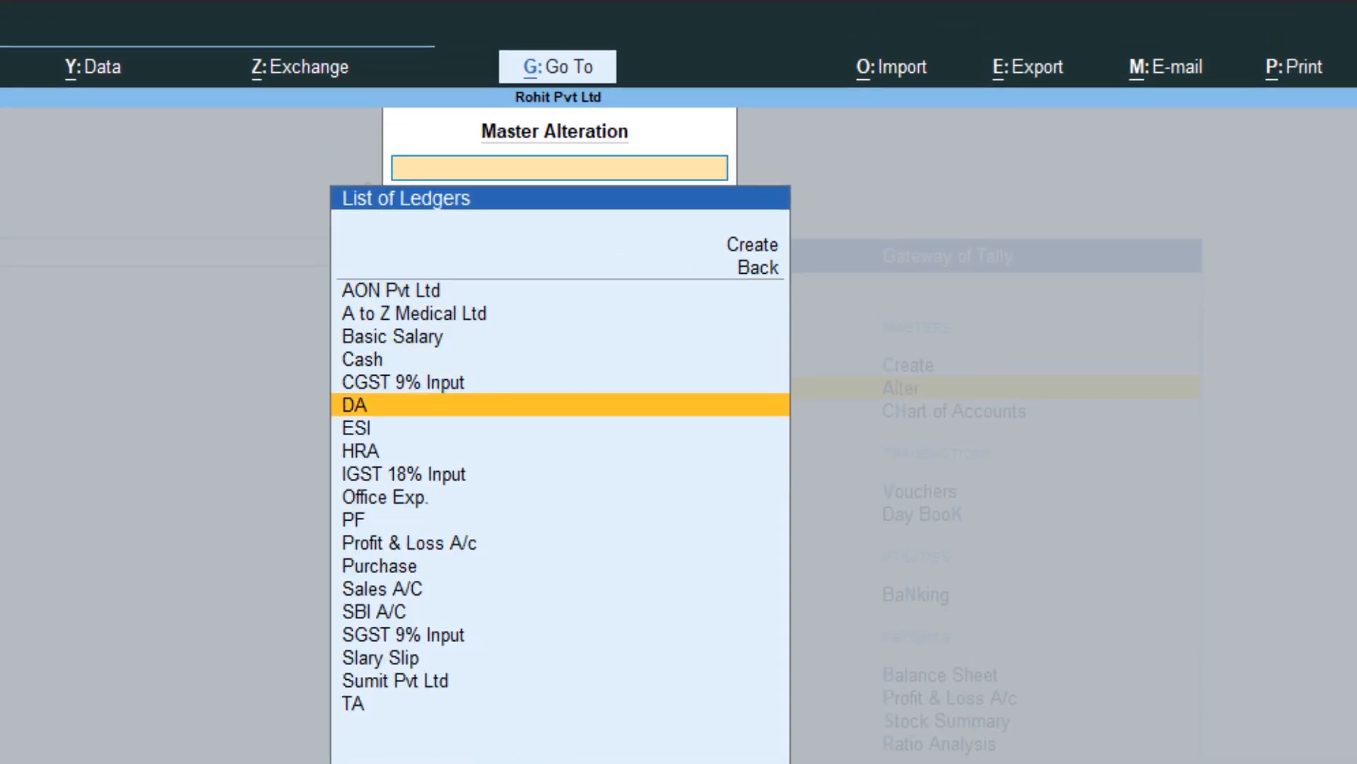
key("Down")
key("Down")
key("Down")
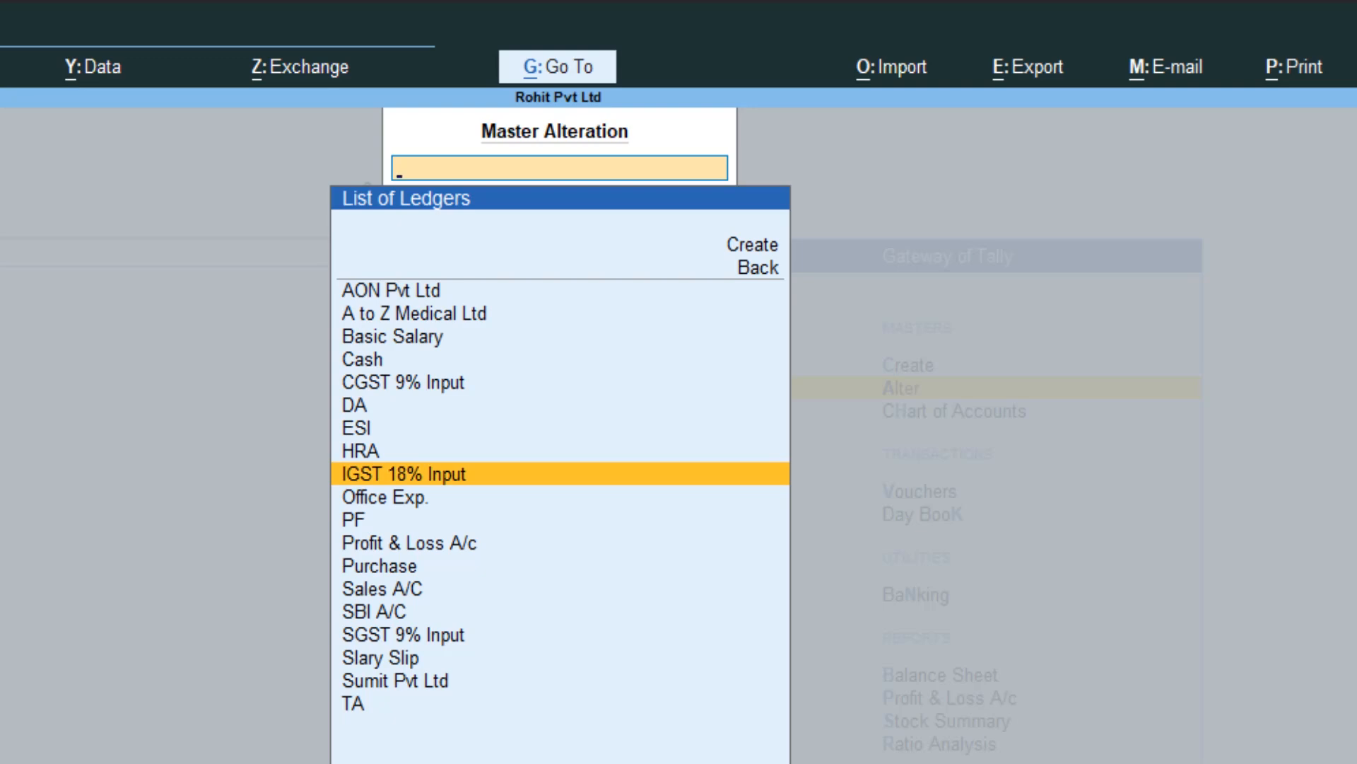
key("Up")
key("Up")
key("Up")
key("Up")
key("Up")
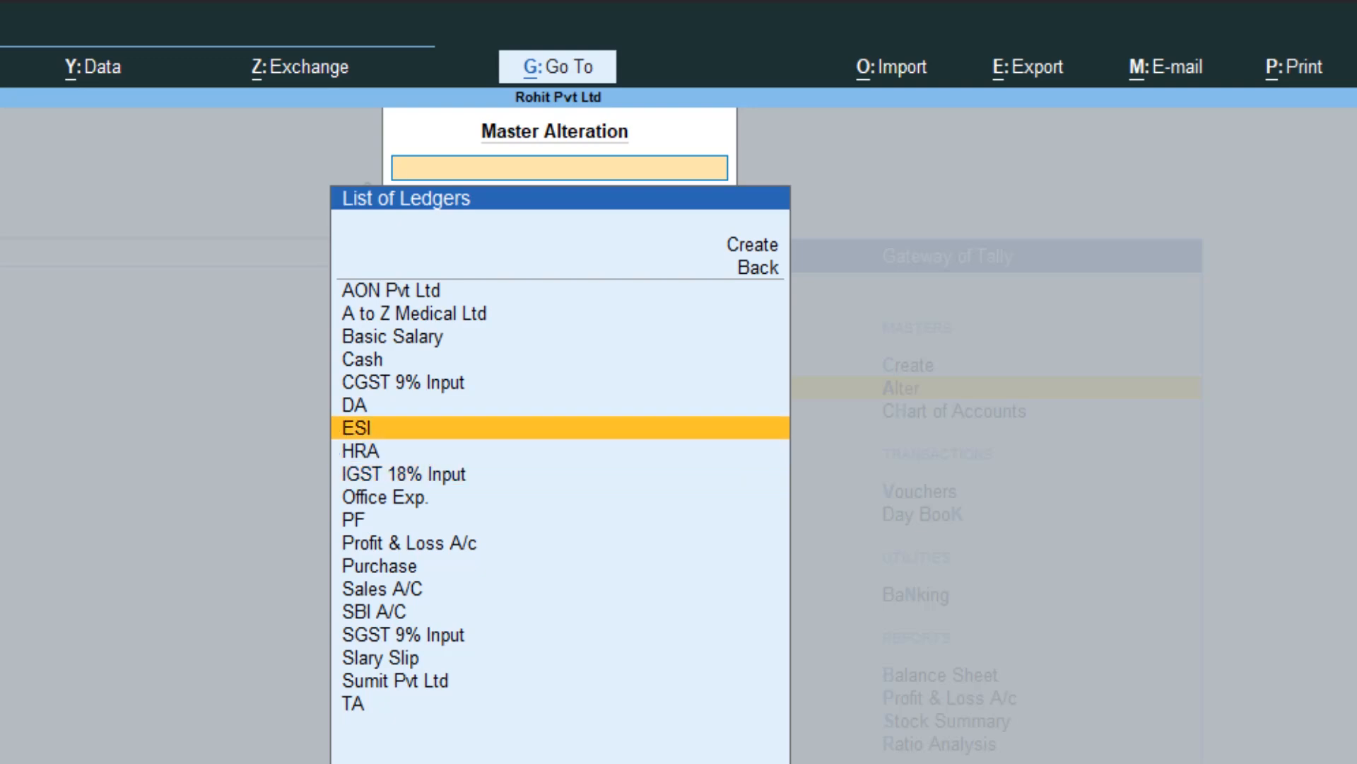
key("Down")
key("Down")
key("Down")
key("Down")
key("Down")
key("Down")
key("Down")
key("Down")
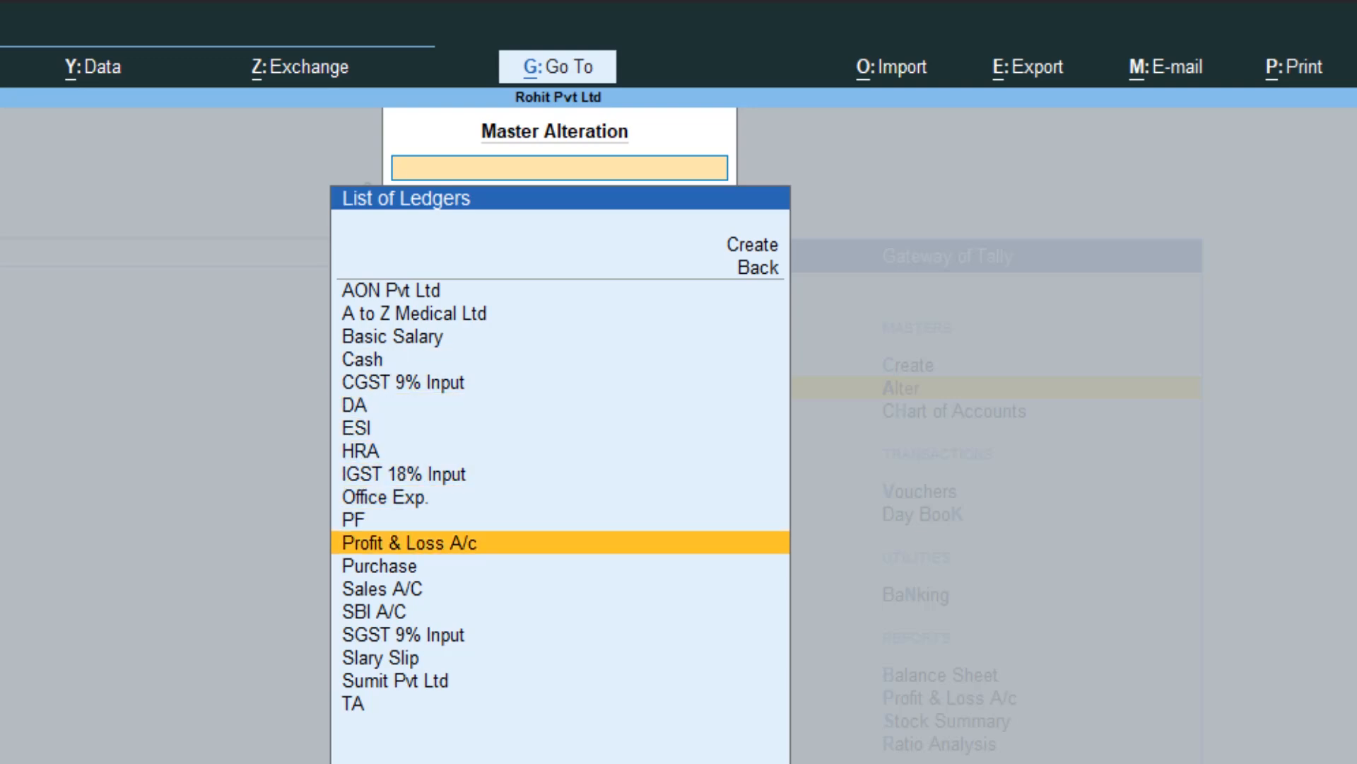
key("Down")
key("Down")
key("Down")
key("Down")
key("Down")
key("Down")
key("Down")
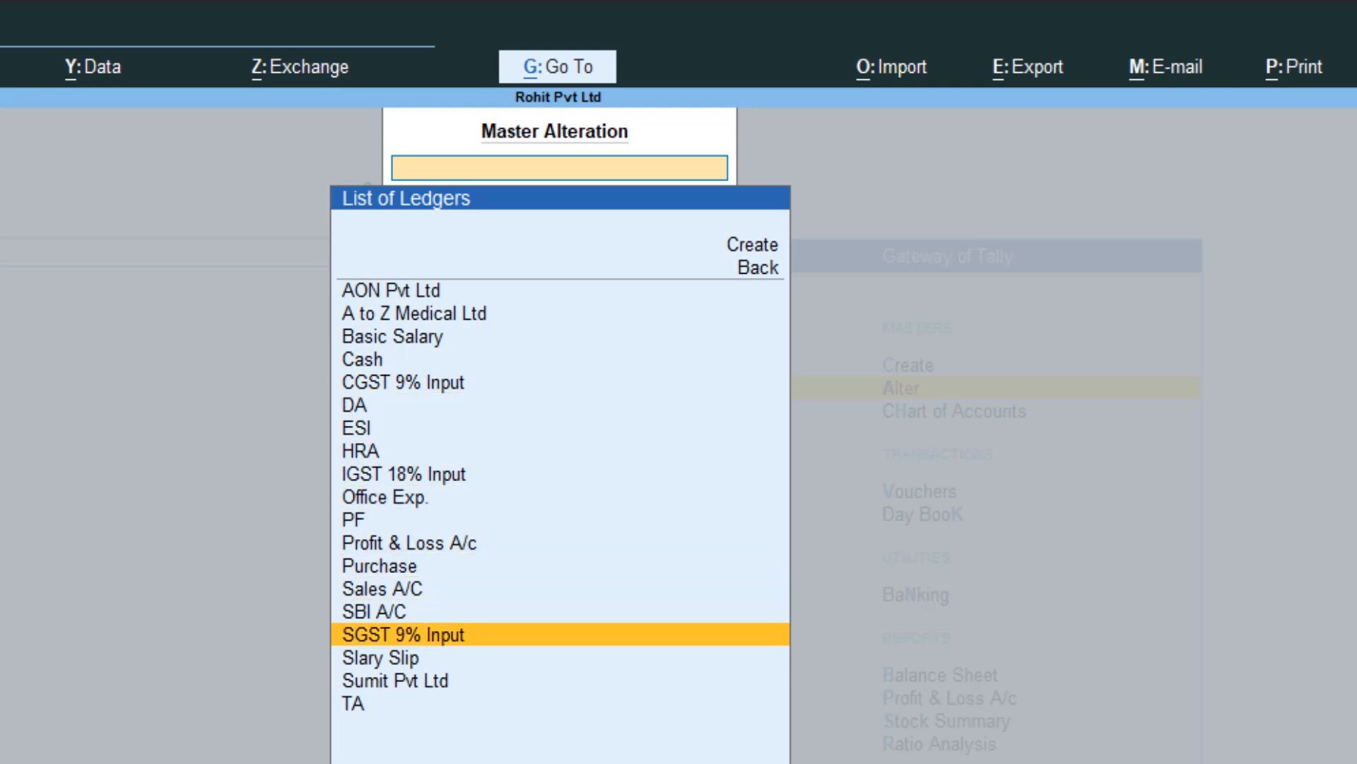
key("Up")
key("Up")
key("Up")
key("Up")
key("Up")
key("Up")
key("Up")
key("Up")
key("Up")
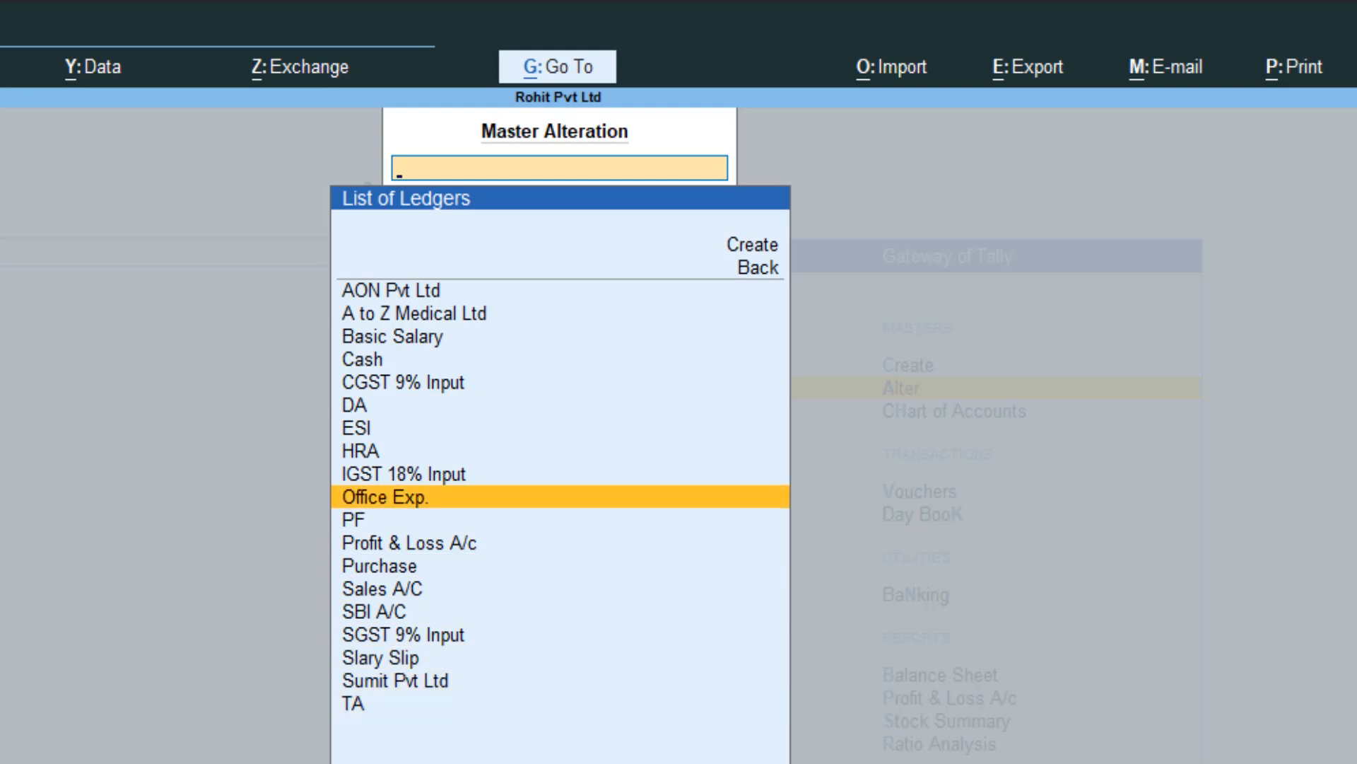
key("Up")
key("Up")
key("Up")
key("Up")
key("Up")
key("Up")
key("Up")
key("Up")
key("Up")
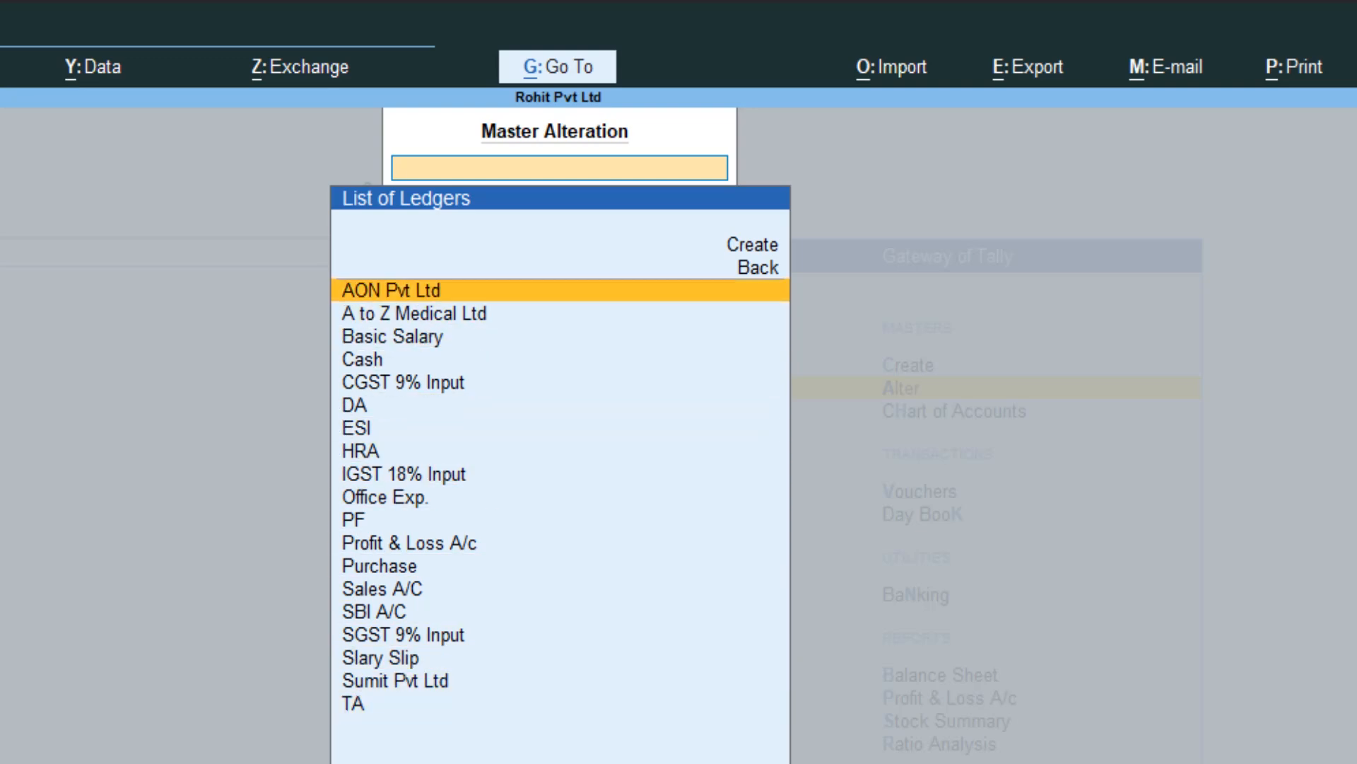
key("Escape")
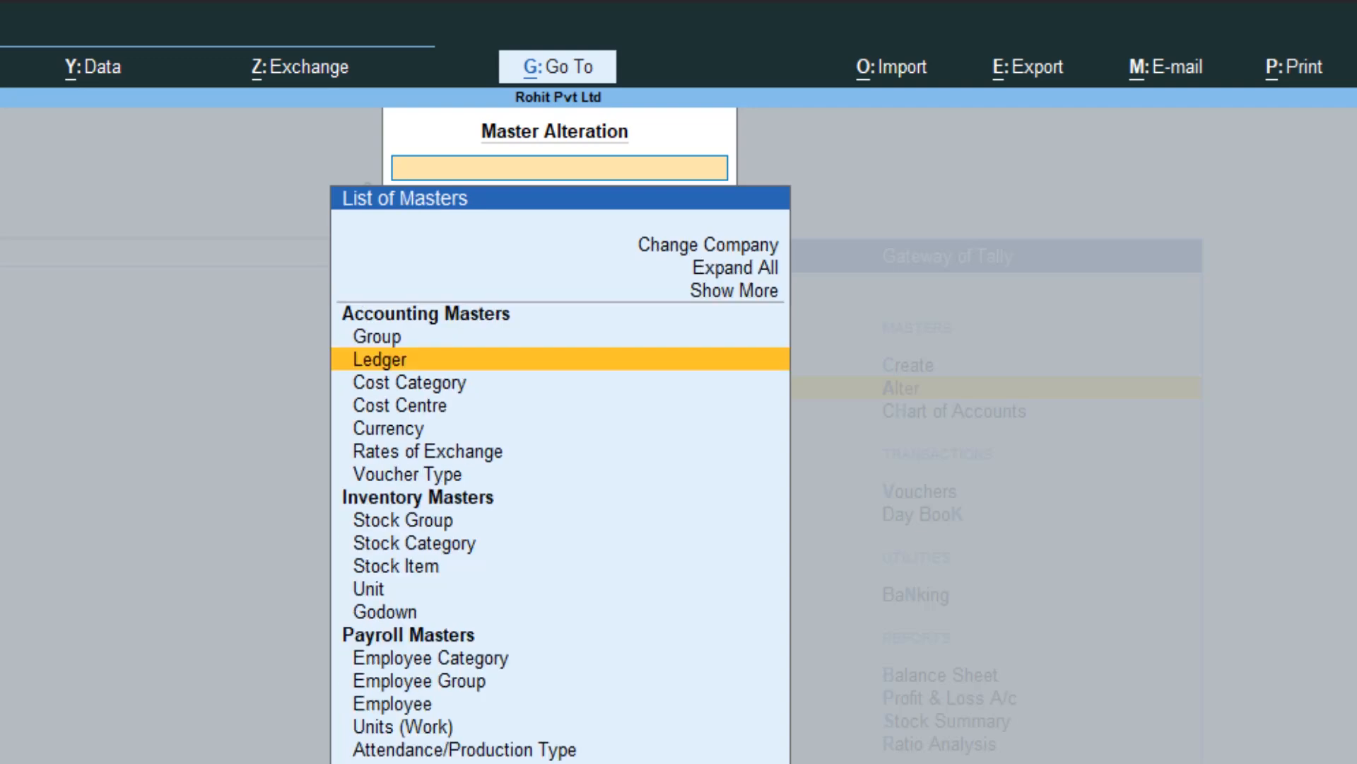
key("Escape")
Open the Day Book of Rohit Pvt Ltd to check for voucher entries
key("Down")
key("Down")
key("Down")
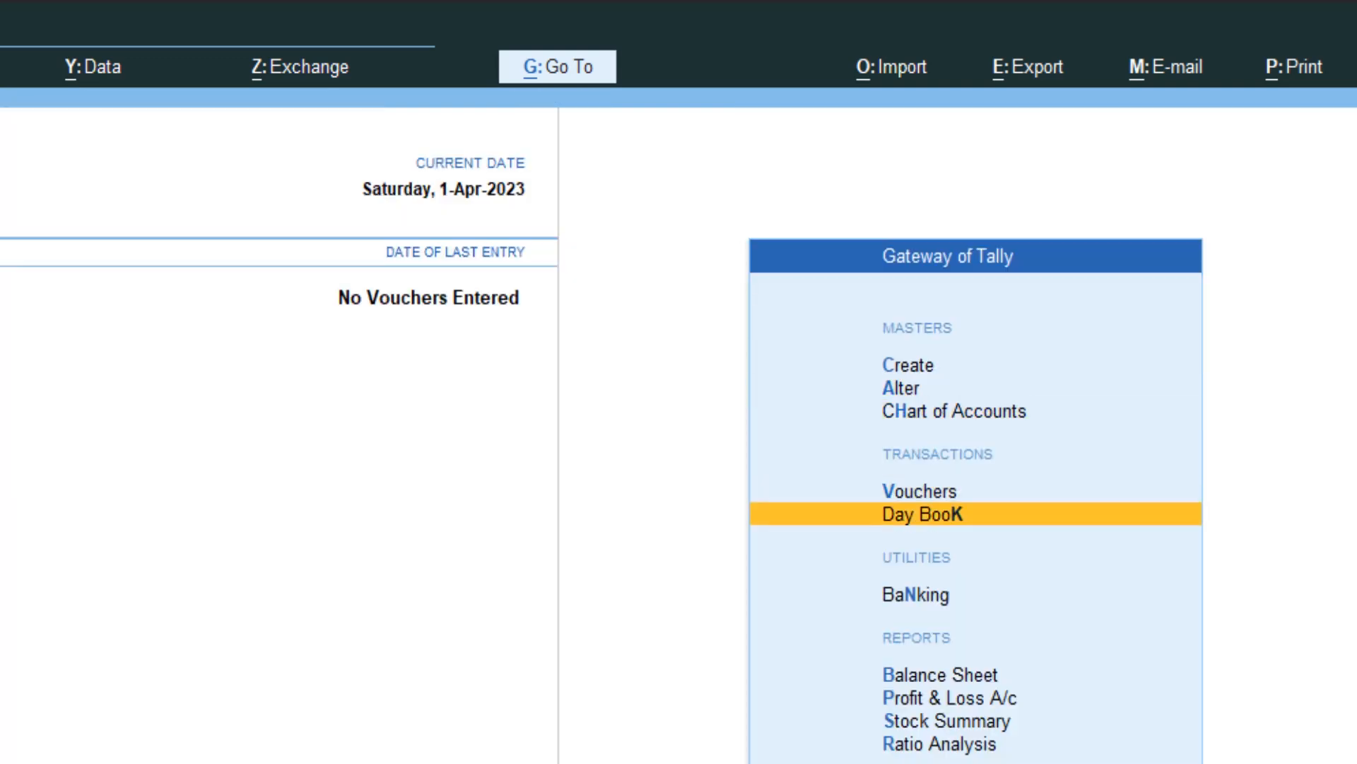
key("Return")
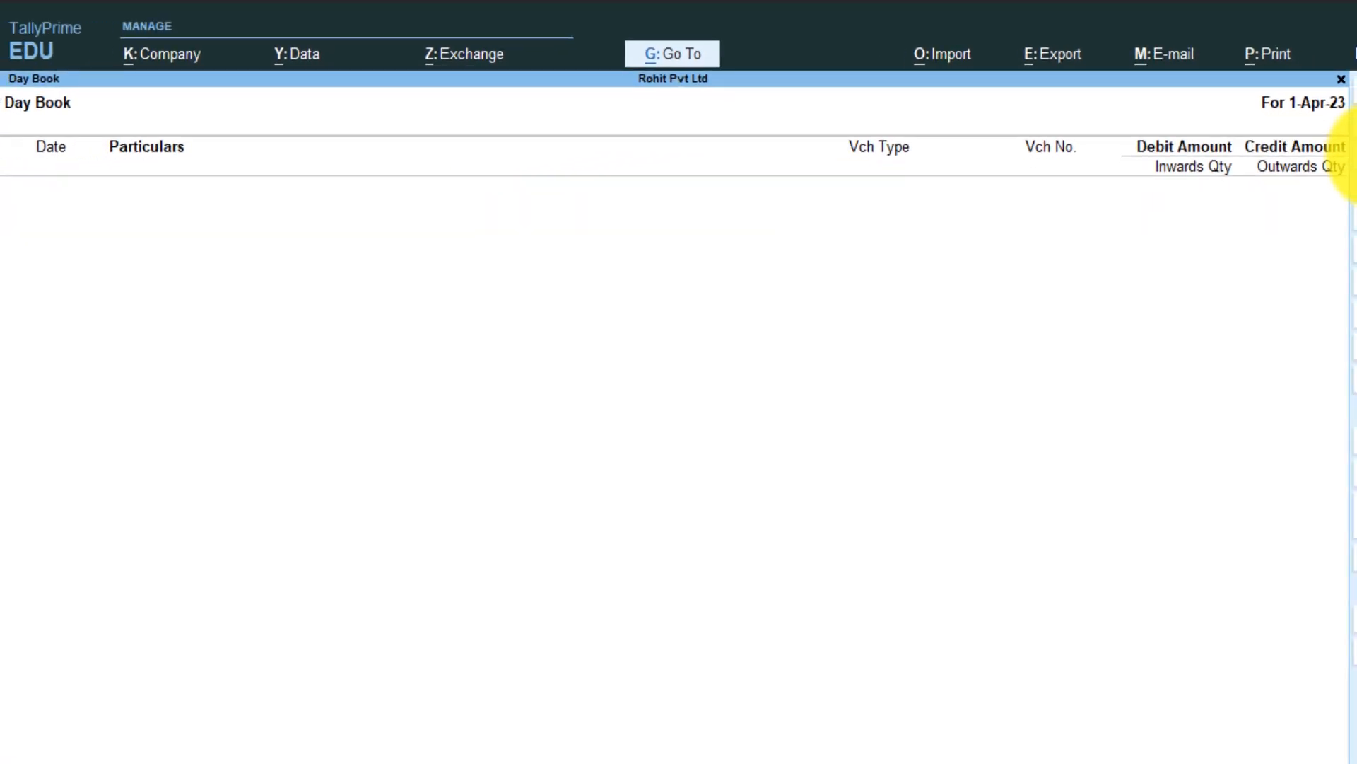
key("F2")
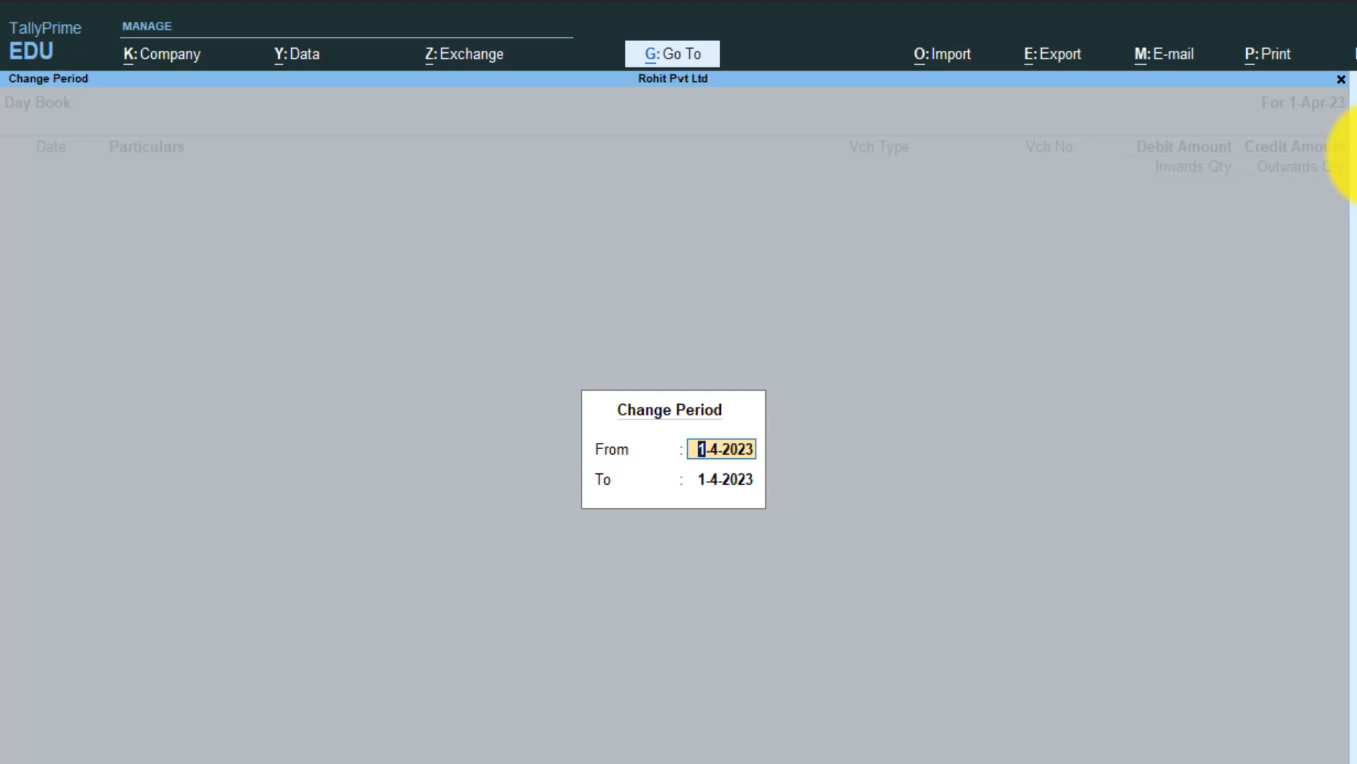
key("Escape")
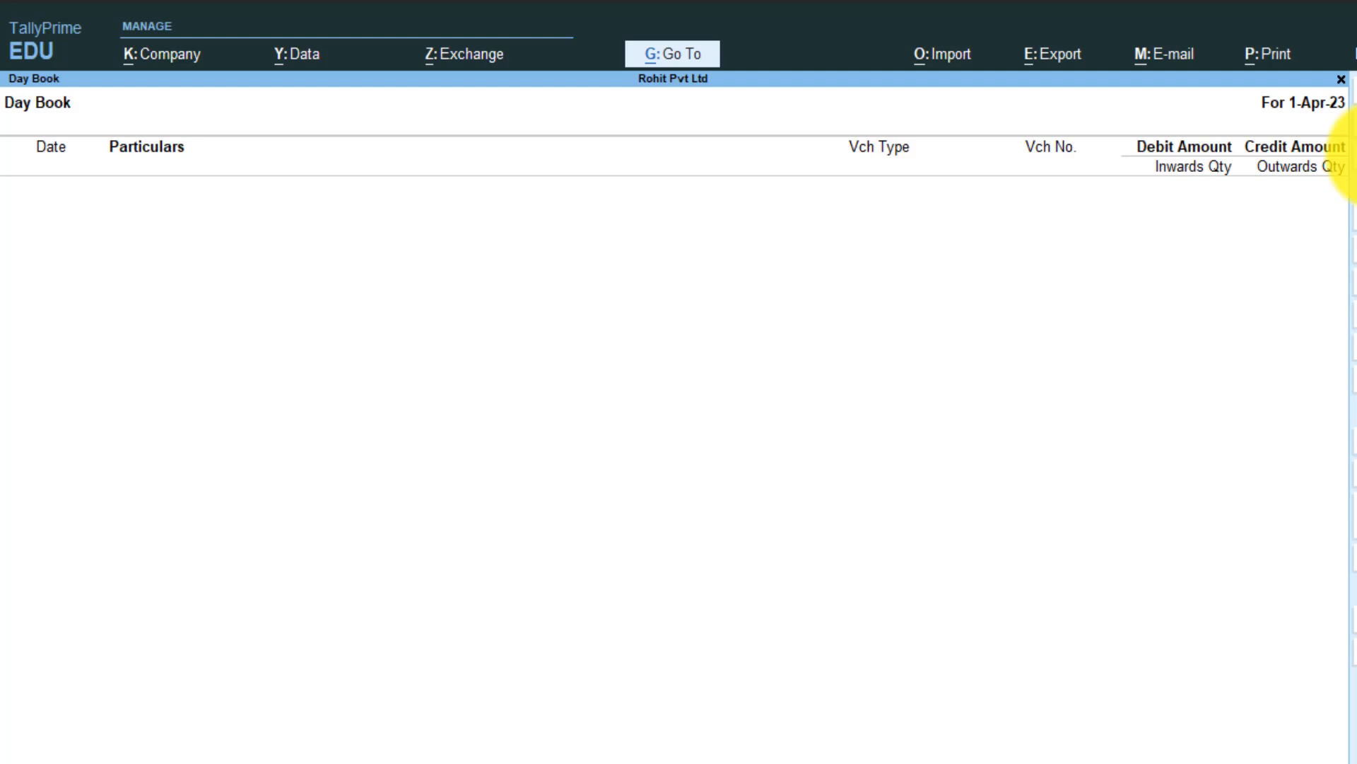
key("alt+k")
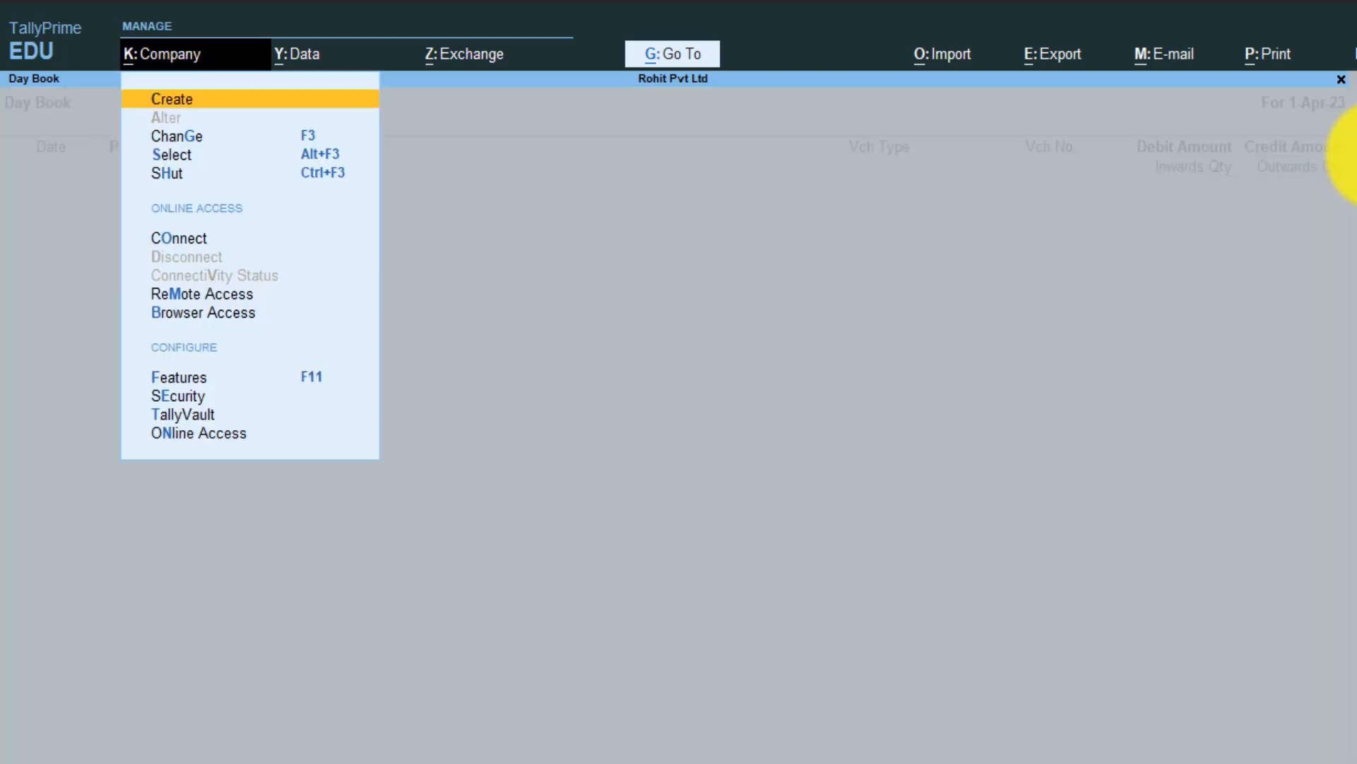
key("Down")
key("Down")
key("Down")
key("Up")
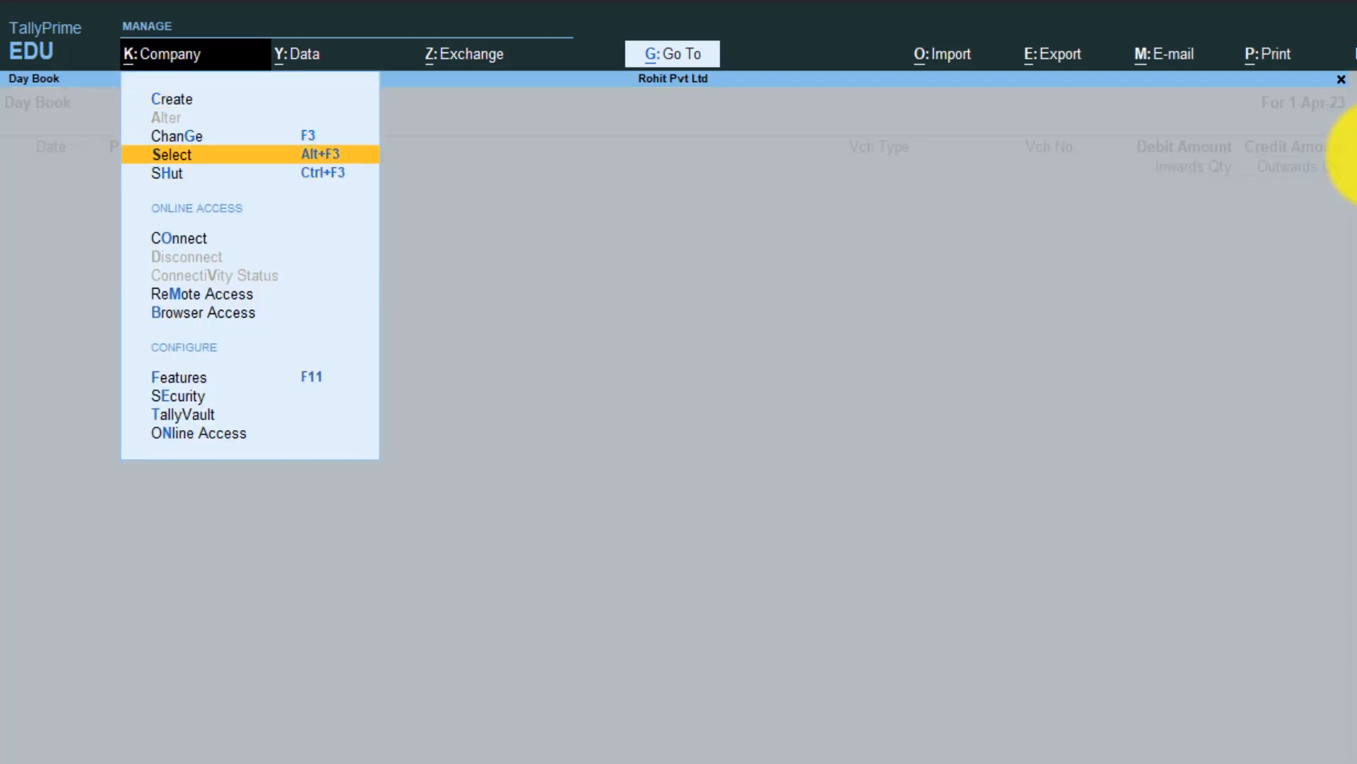
key("Escape")
Set the Day Book period to 1-4-2023 through 31-3-24, check it for vouchers, and return to the Gateway of Tally
key("F2")
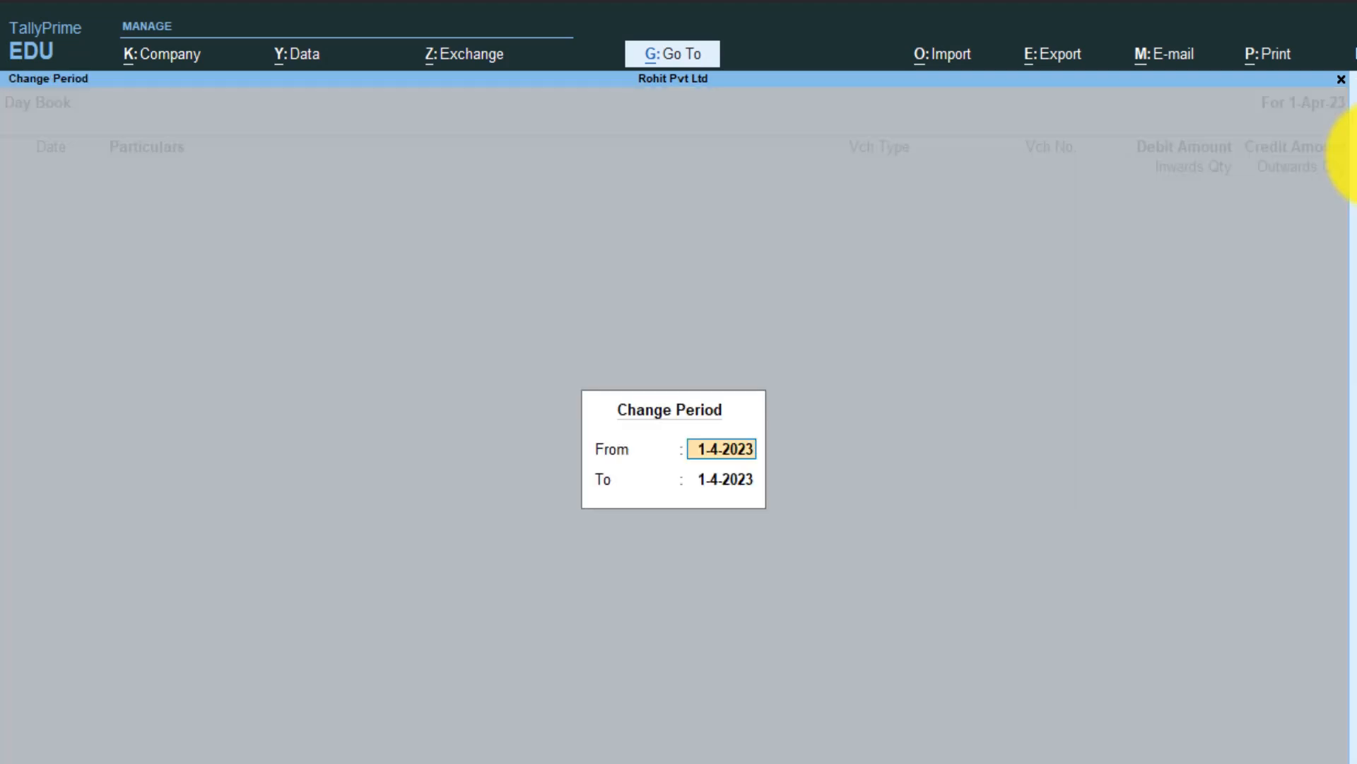
key("Return")
type("31-")
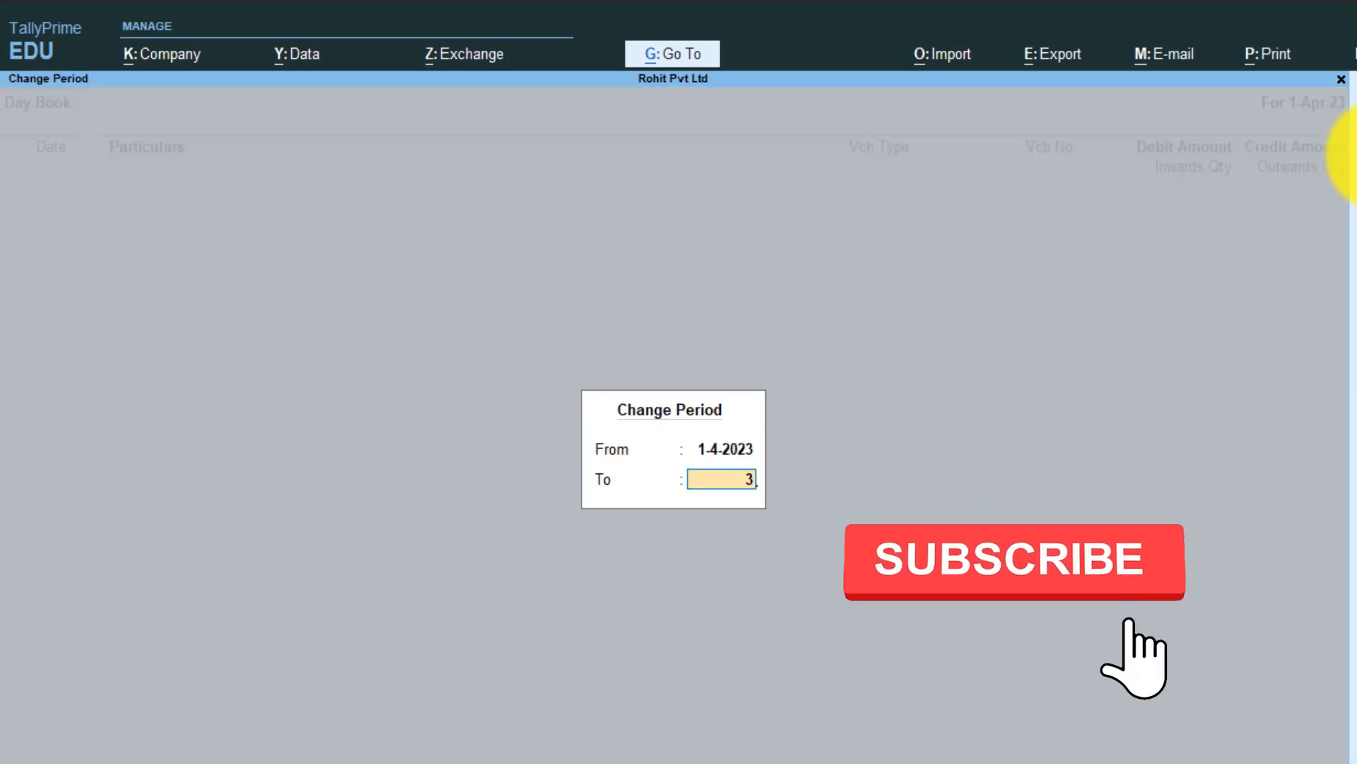
type("3-24")
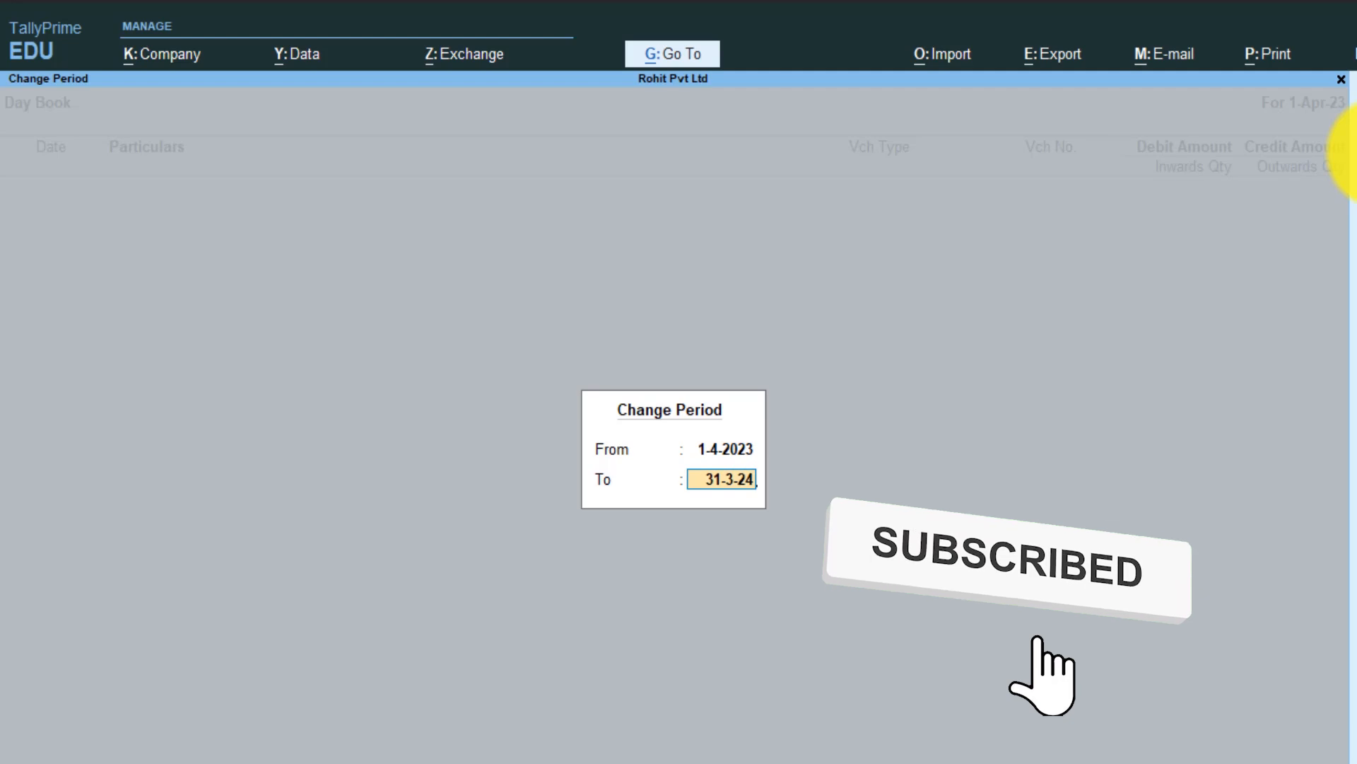
key("Return")
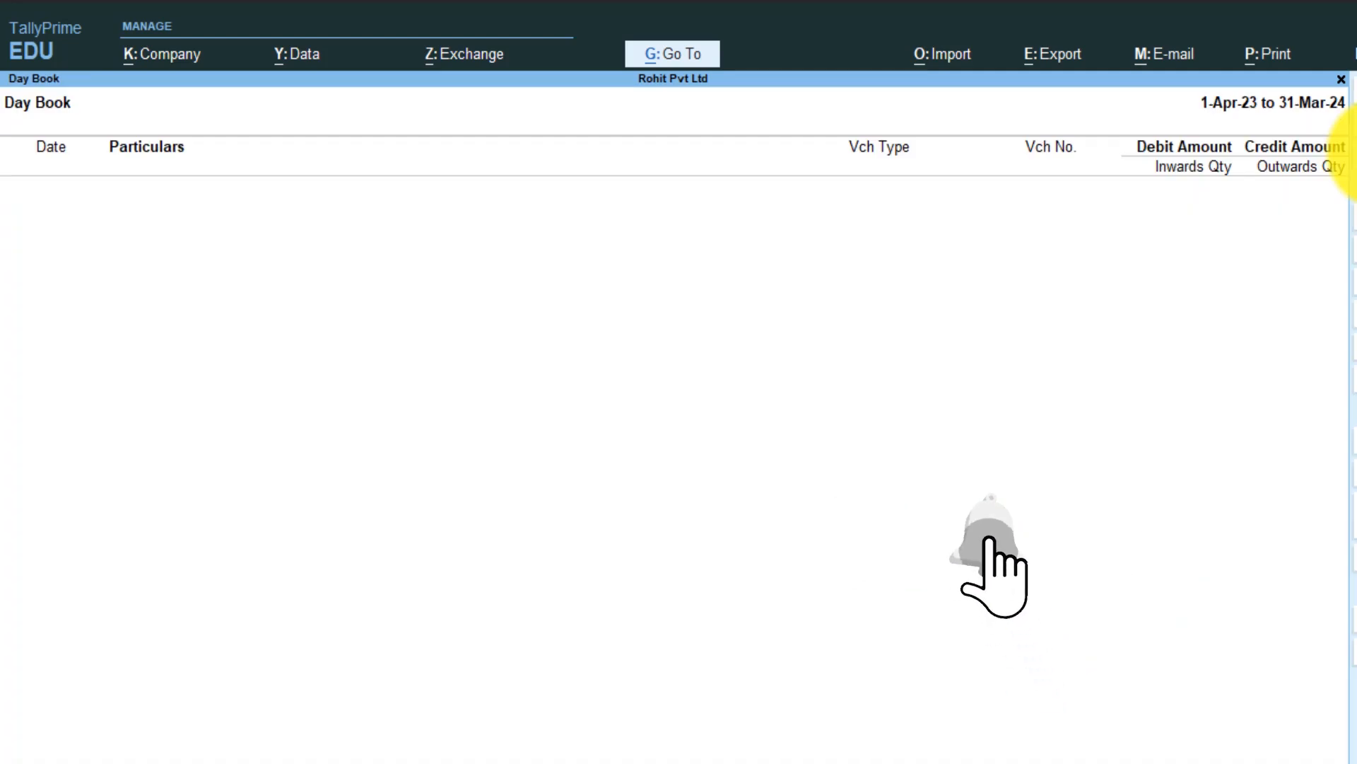
key("Escape")
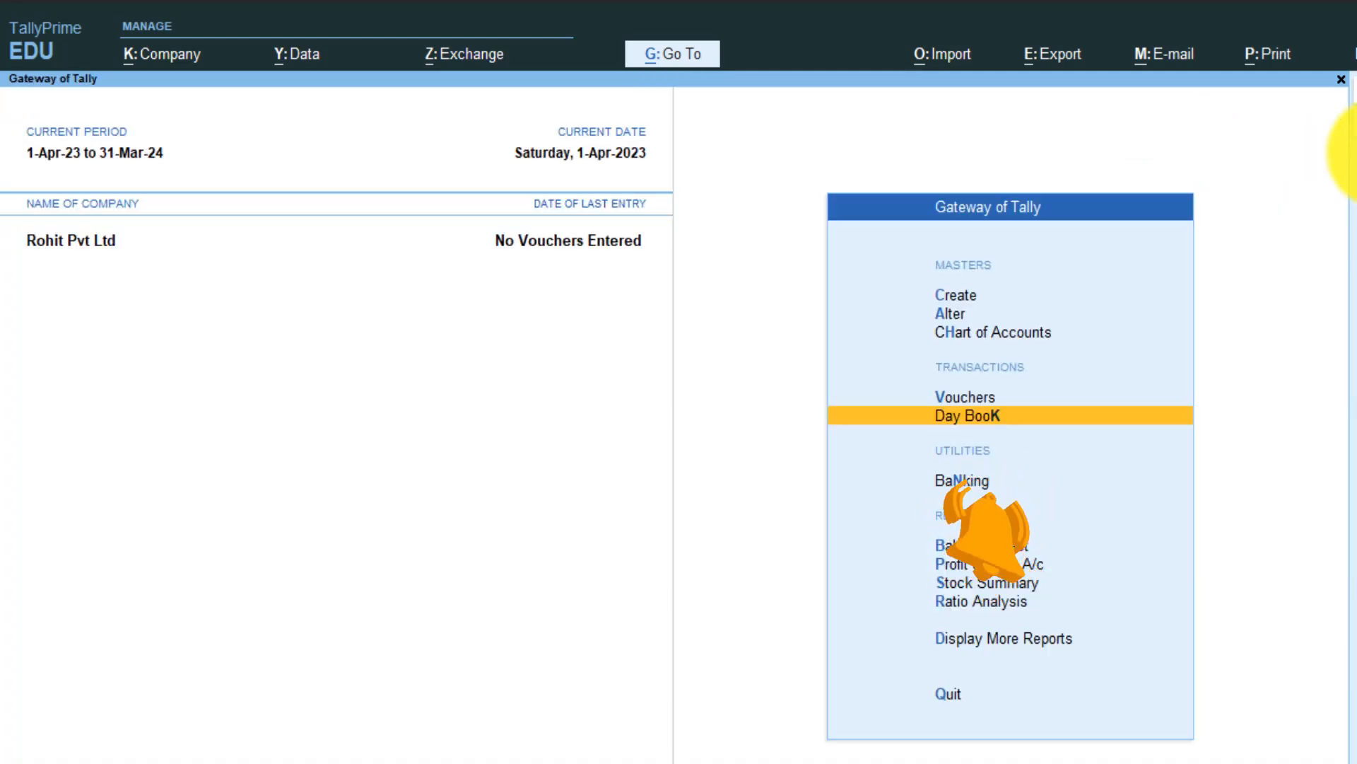
Load the company AICE Pvt Ltd 10am alongside Rohit Pvt Ltd
key("alt+k")
key("Down")
key("Down")
key("Down")
key("Up")
key("Down")
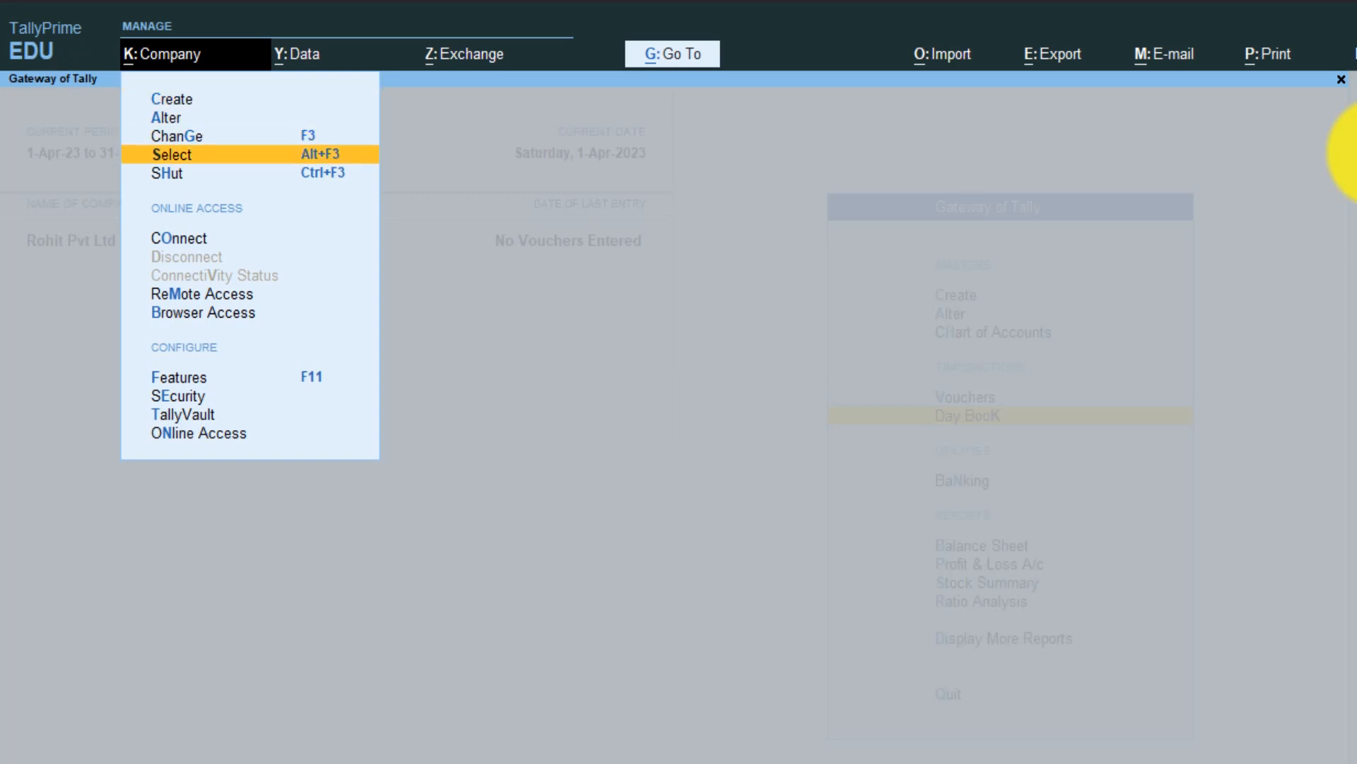
key("Return")
key("Down")
key("Down")
key("Down")
key("Down")
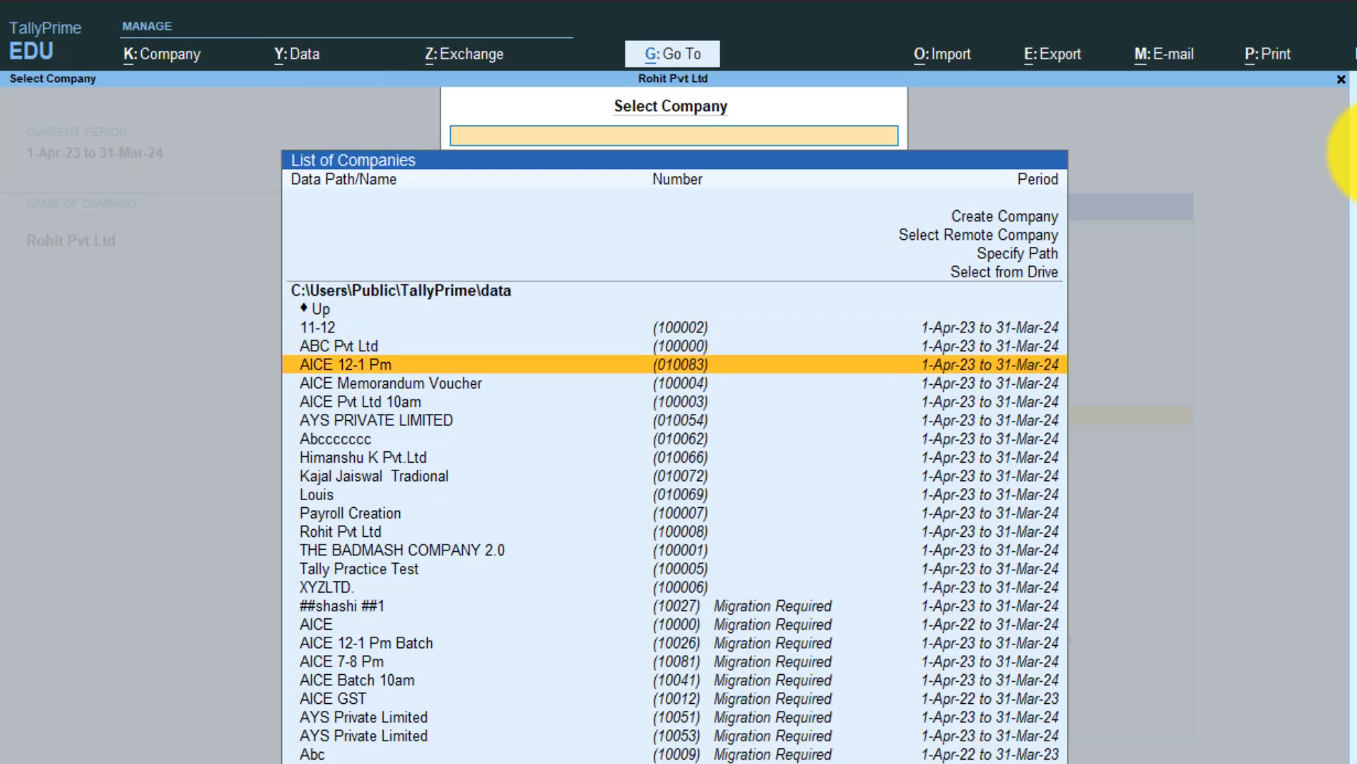
key("Up")
key("Up")
key("Down")
key("Down")
key("Down")
key("Up")
key("Return")
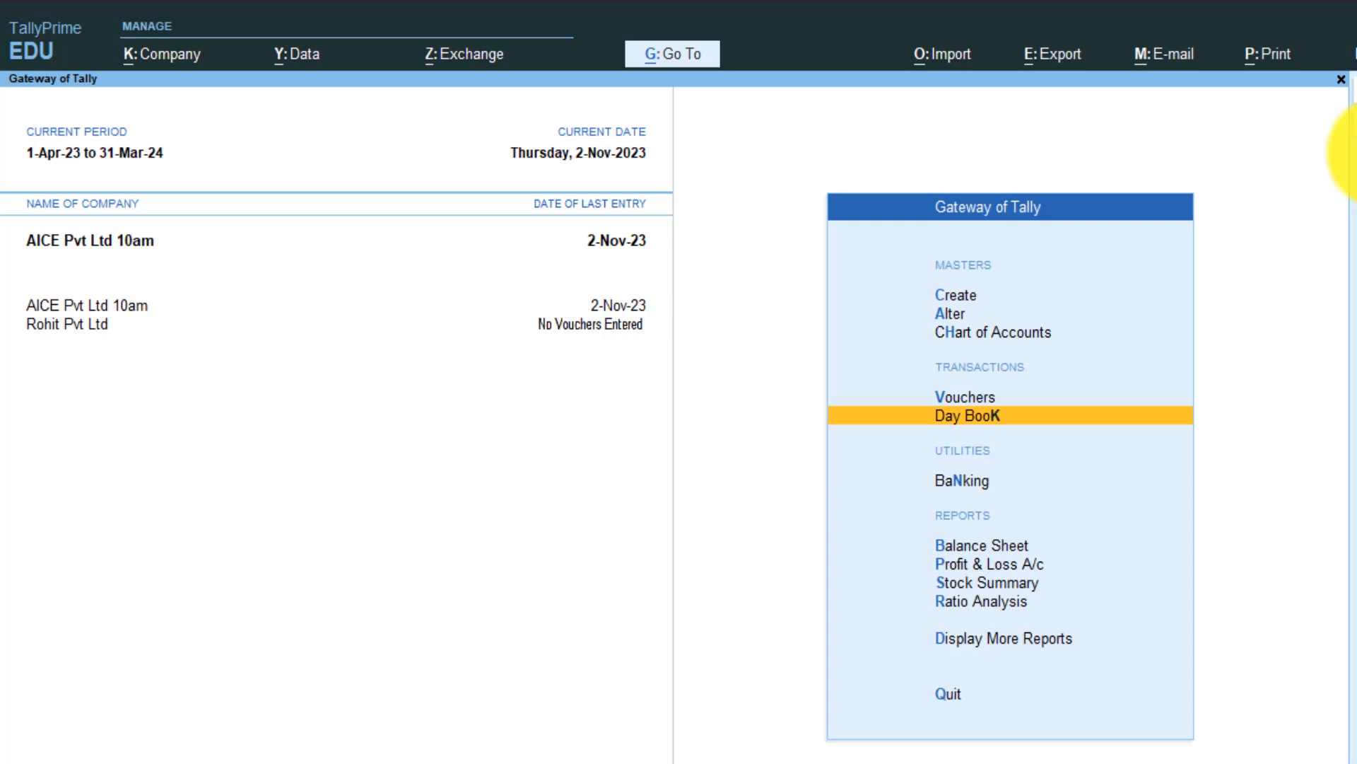
Configure the transactions export of AICE Pvt Ltd 10am with All Vouchers as the type of voucher entries
key("alt+e")
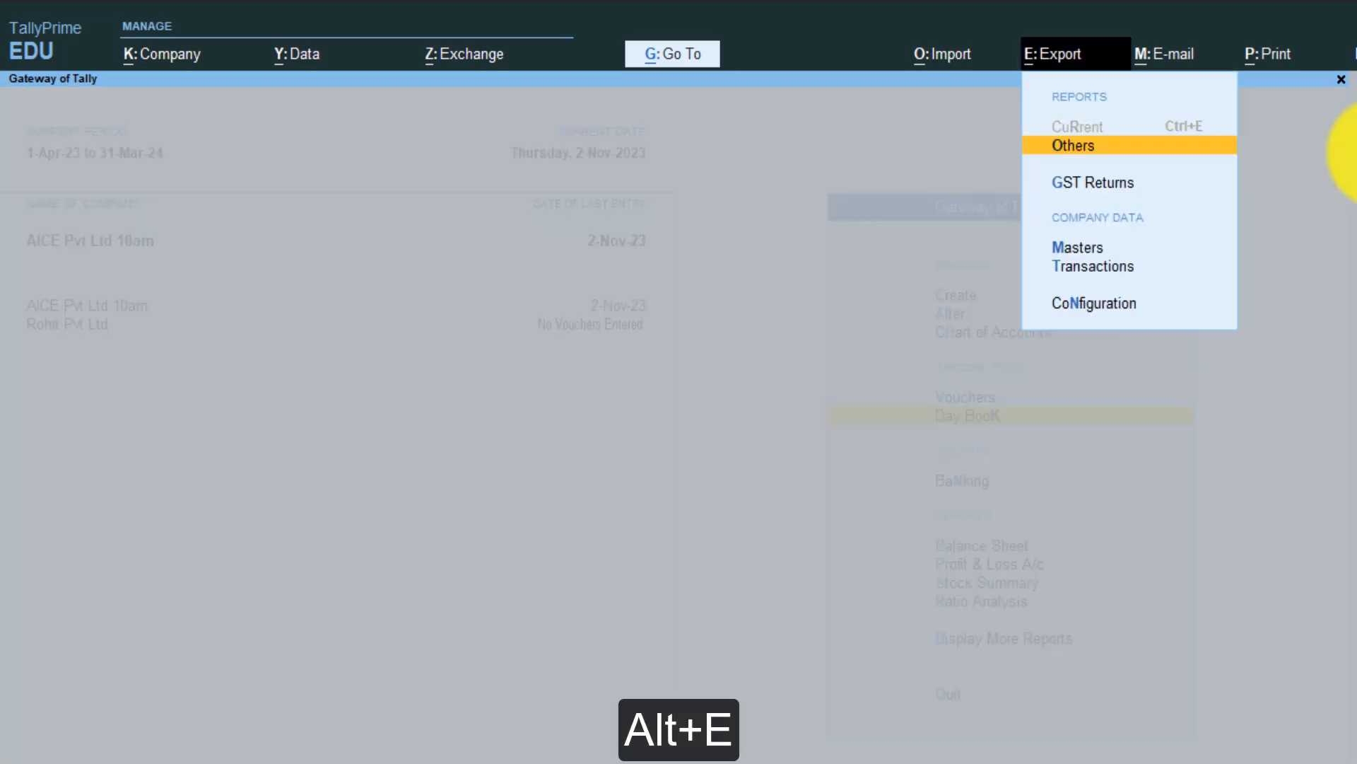
key("Down")
key("Down")
key("Down")
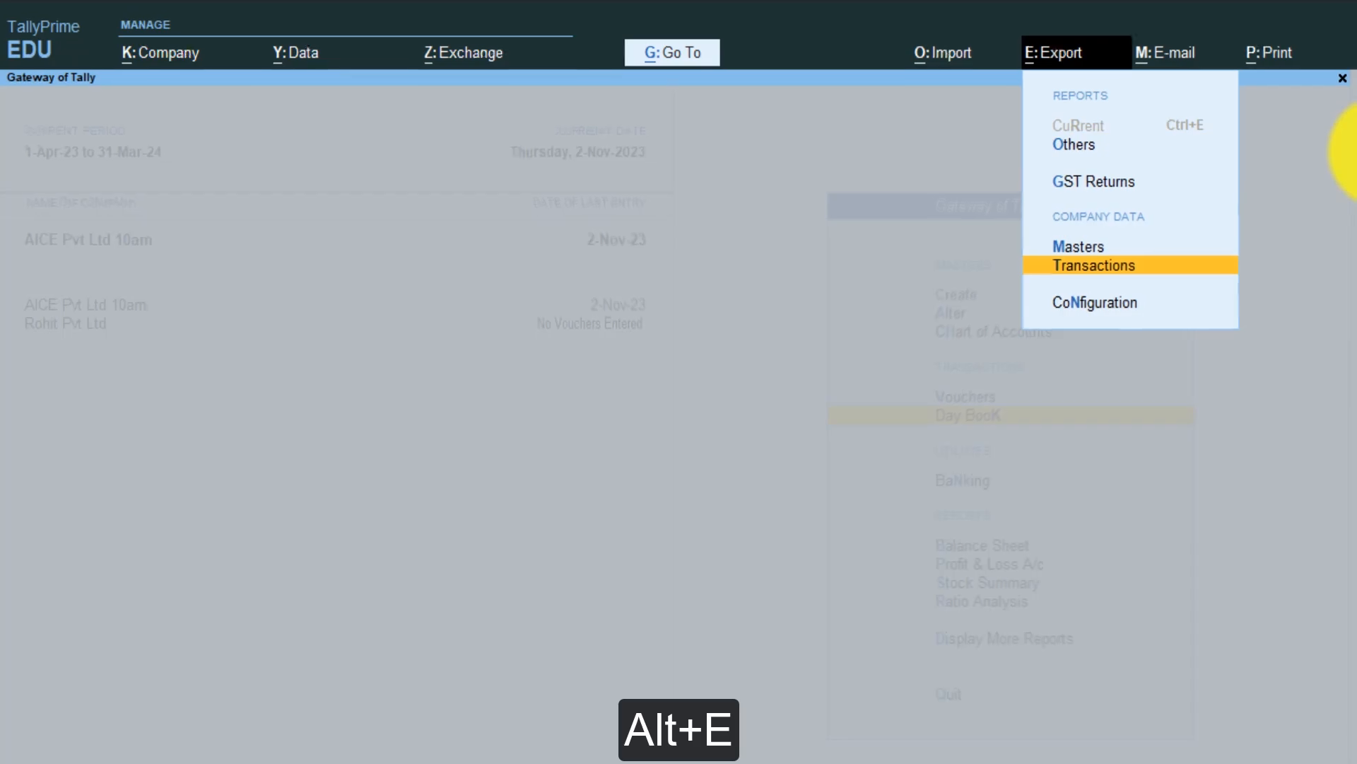
key("Return")
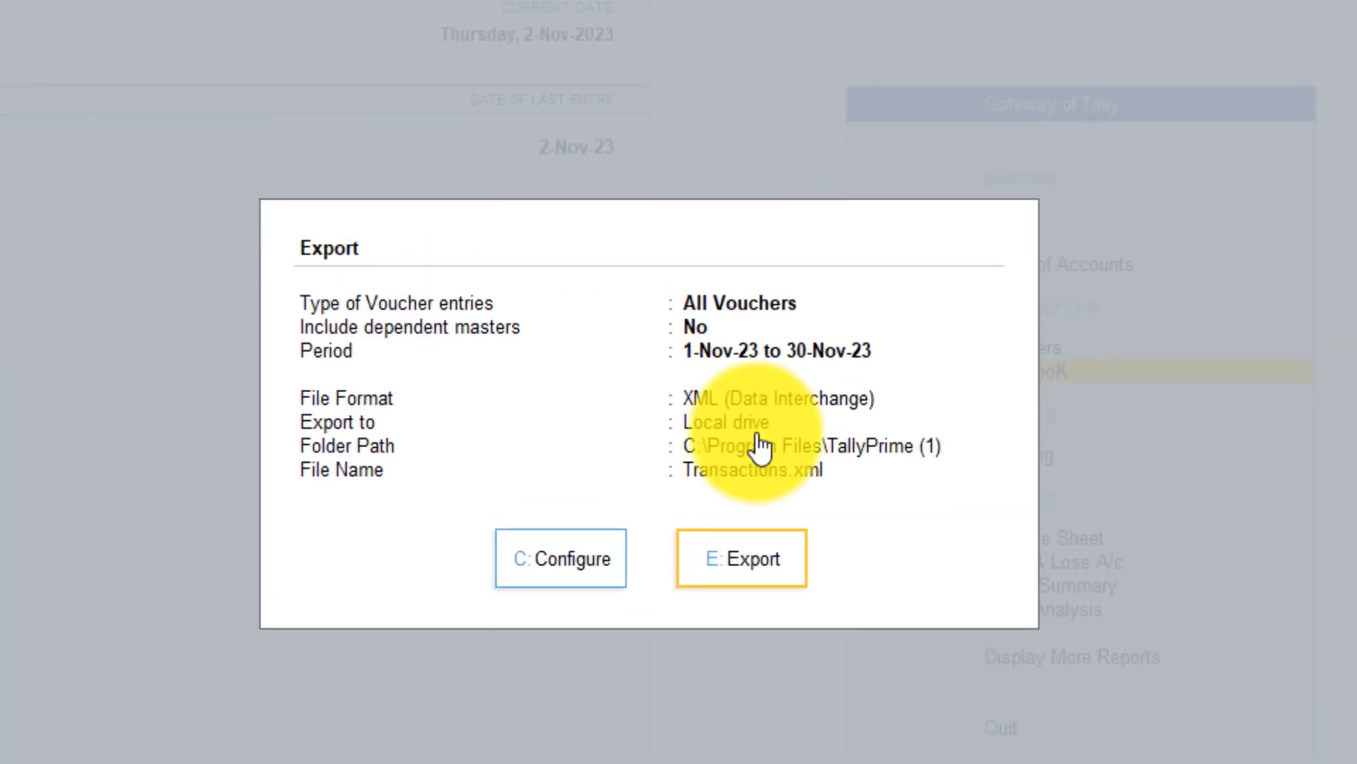
left_click(568, 574)
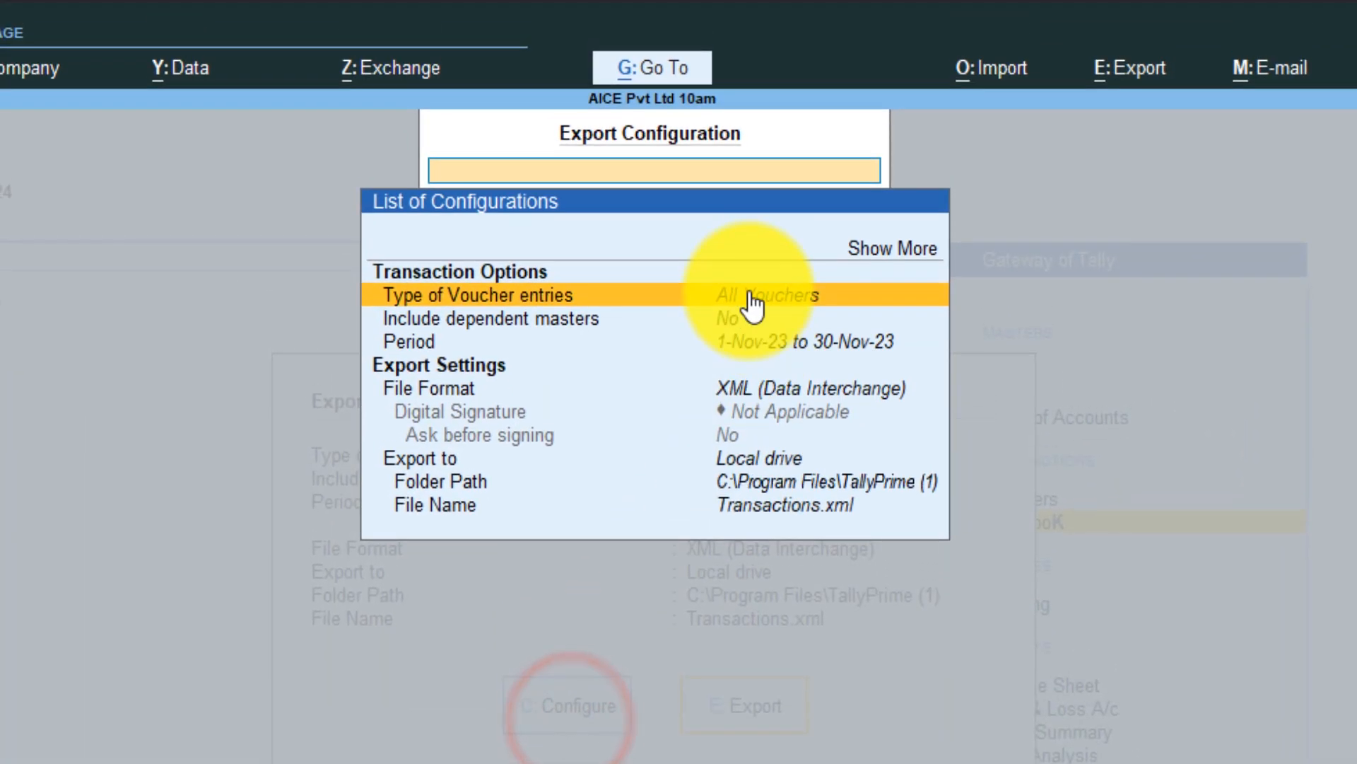
left_click(751, 236)
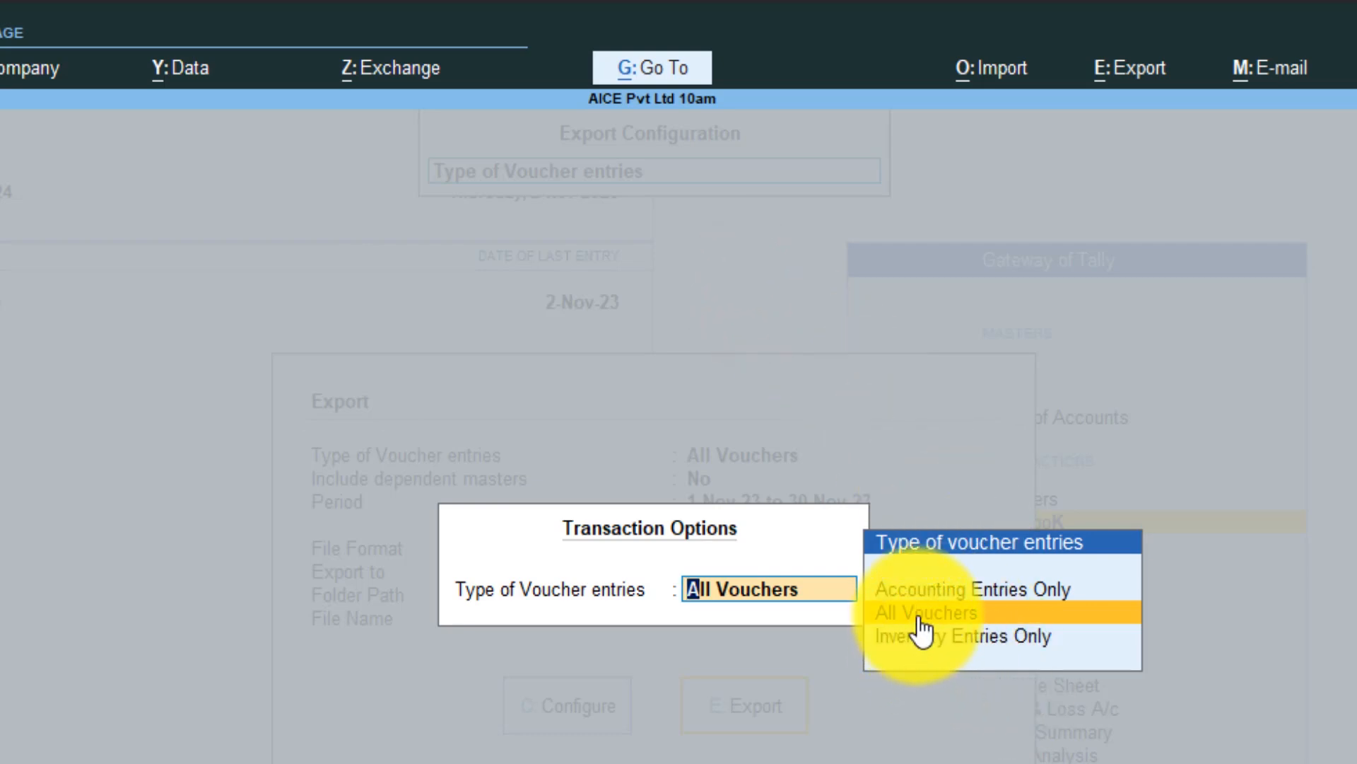
left_click(935, 588)
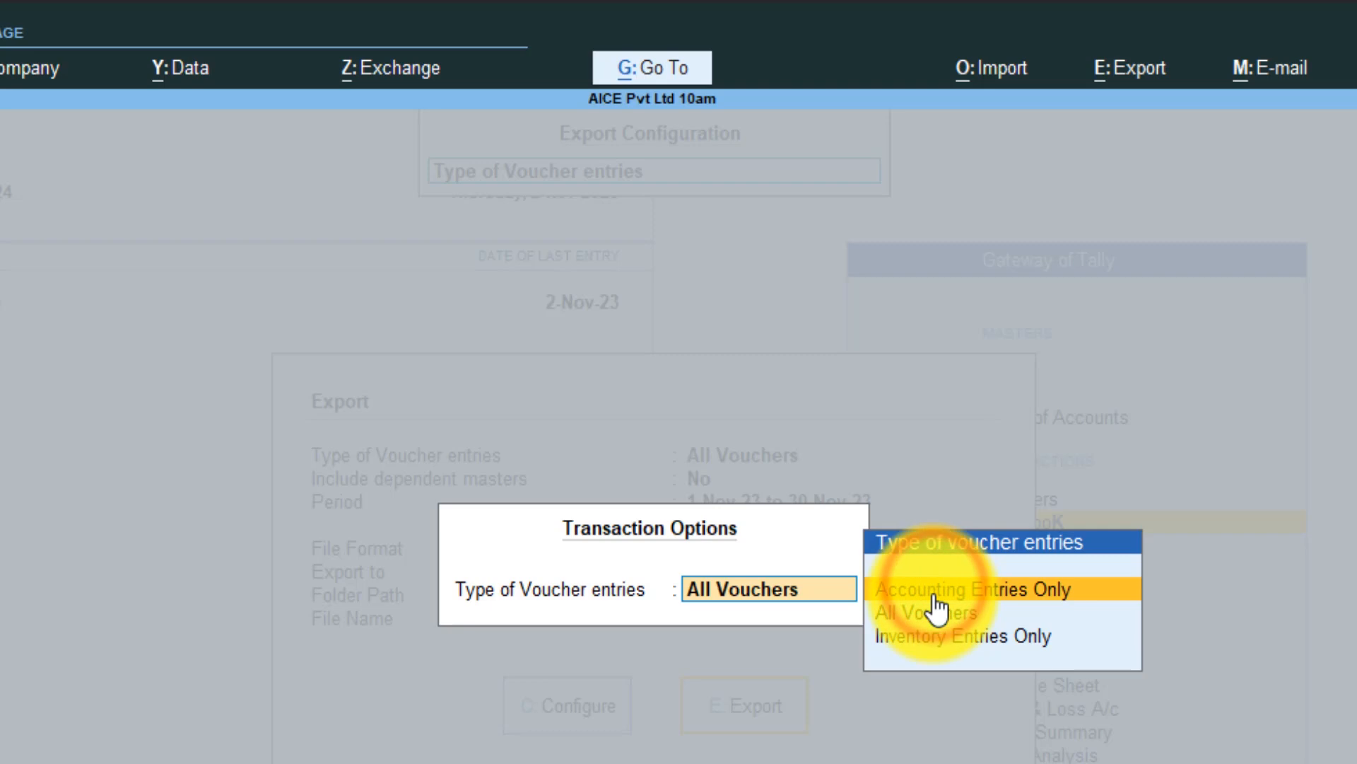
left_click(926, 639)
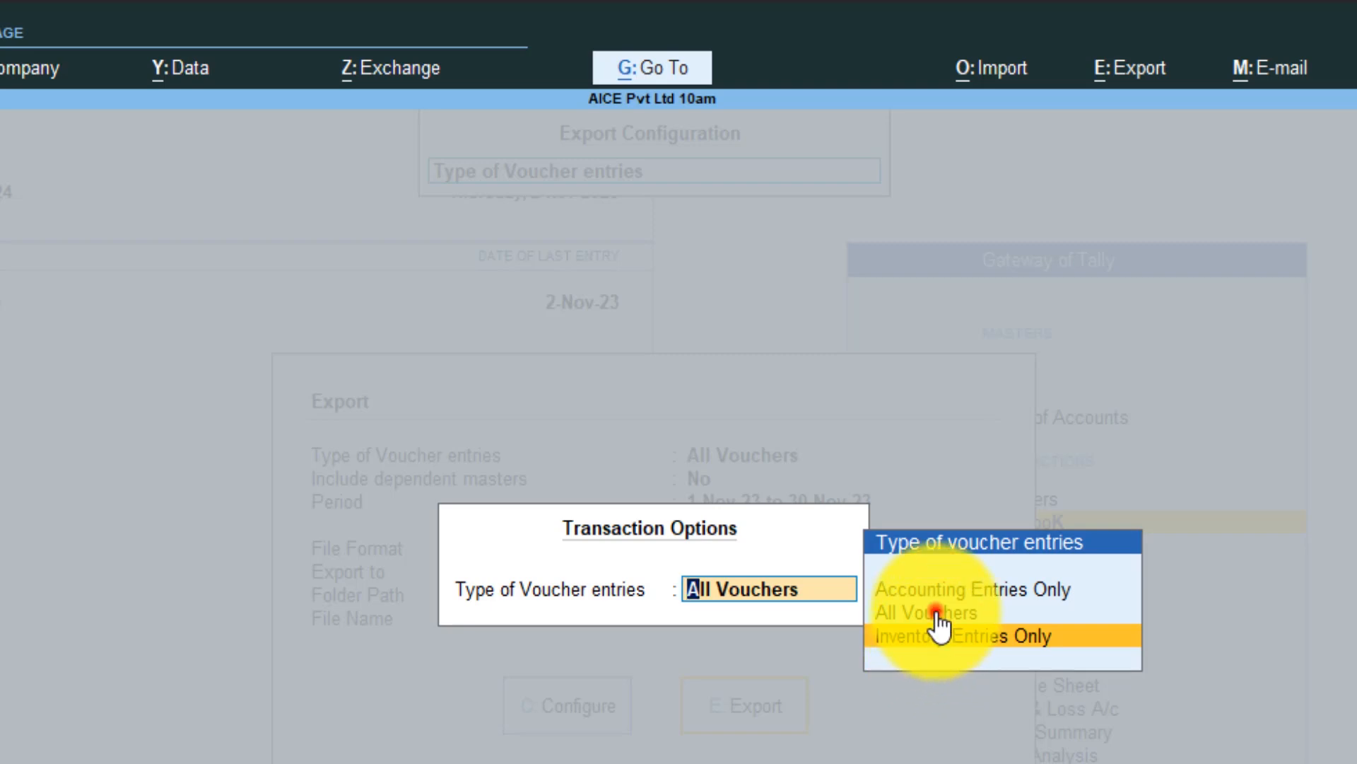
left_click(937, 613)
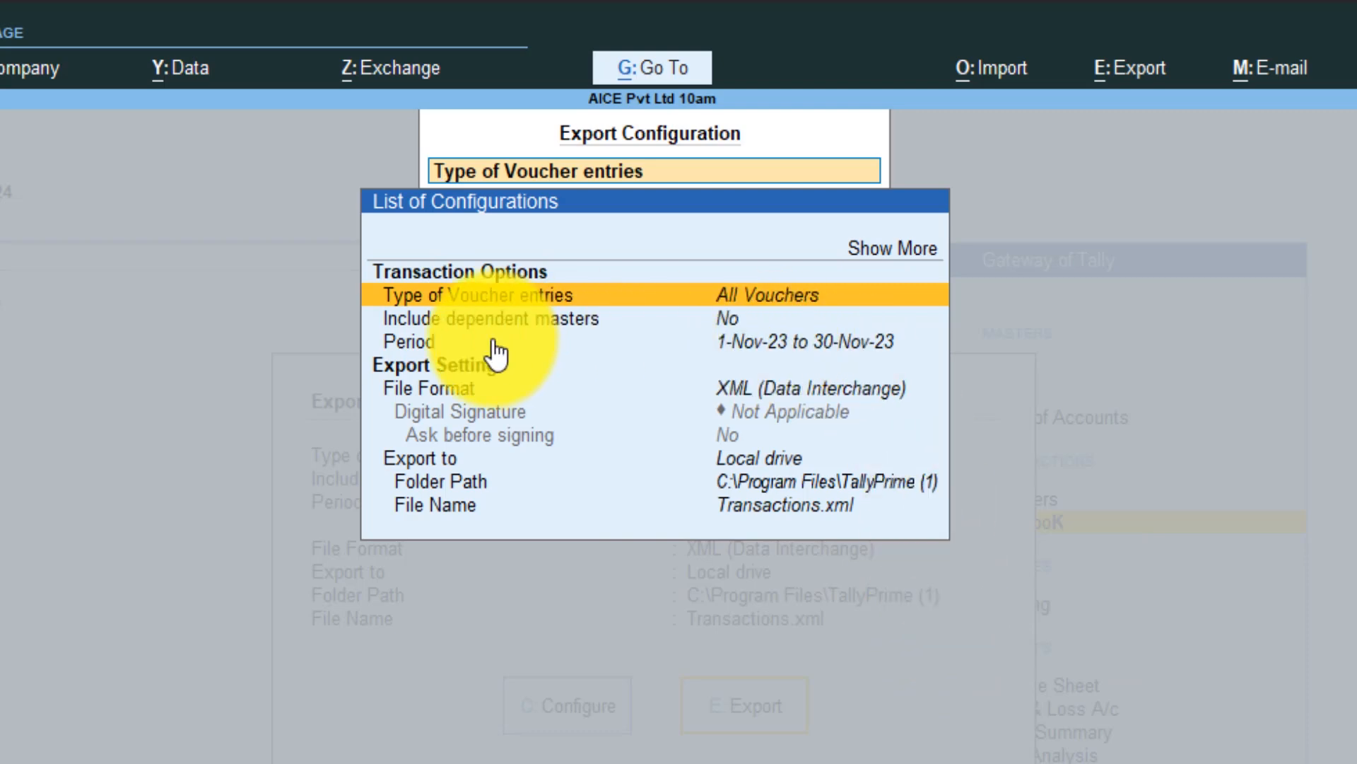
Show the additional export configuration options and set Include dependent masters to Yes
left_click(731, 322)
type("y")
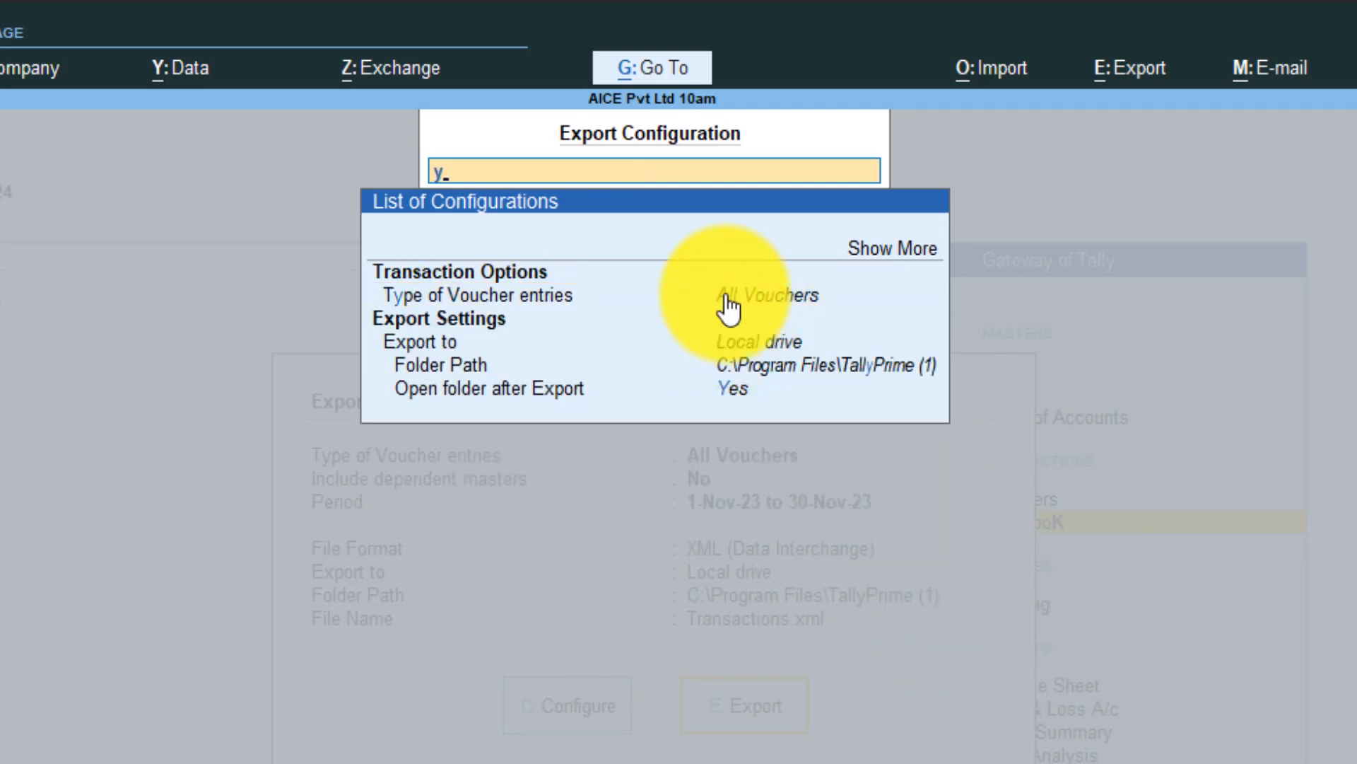
key("BackSpace")
left_click(880, 248)
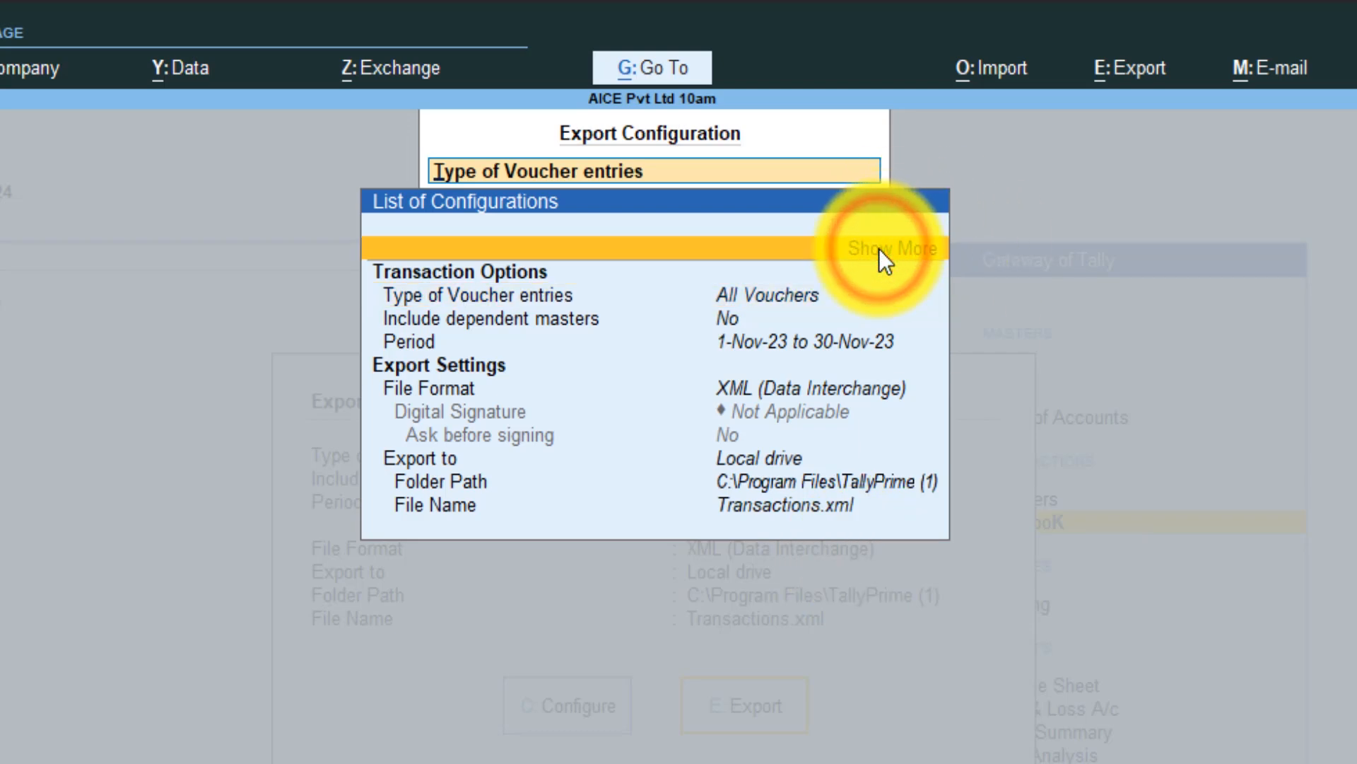
left_click(728, 320)
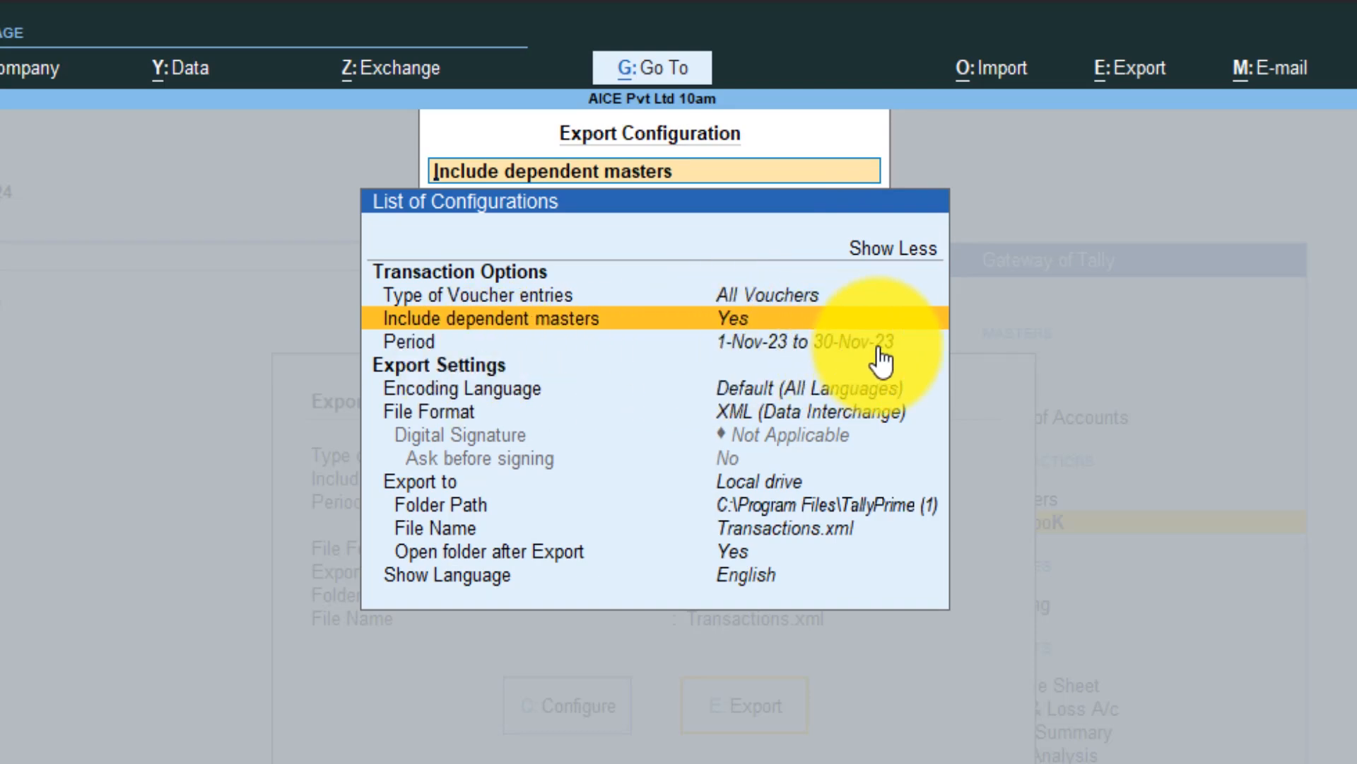
Set the transactions export period from 1-4-23 to 31-10-23
left_click(797, 357)
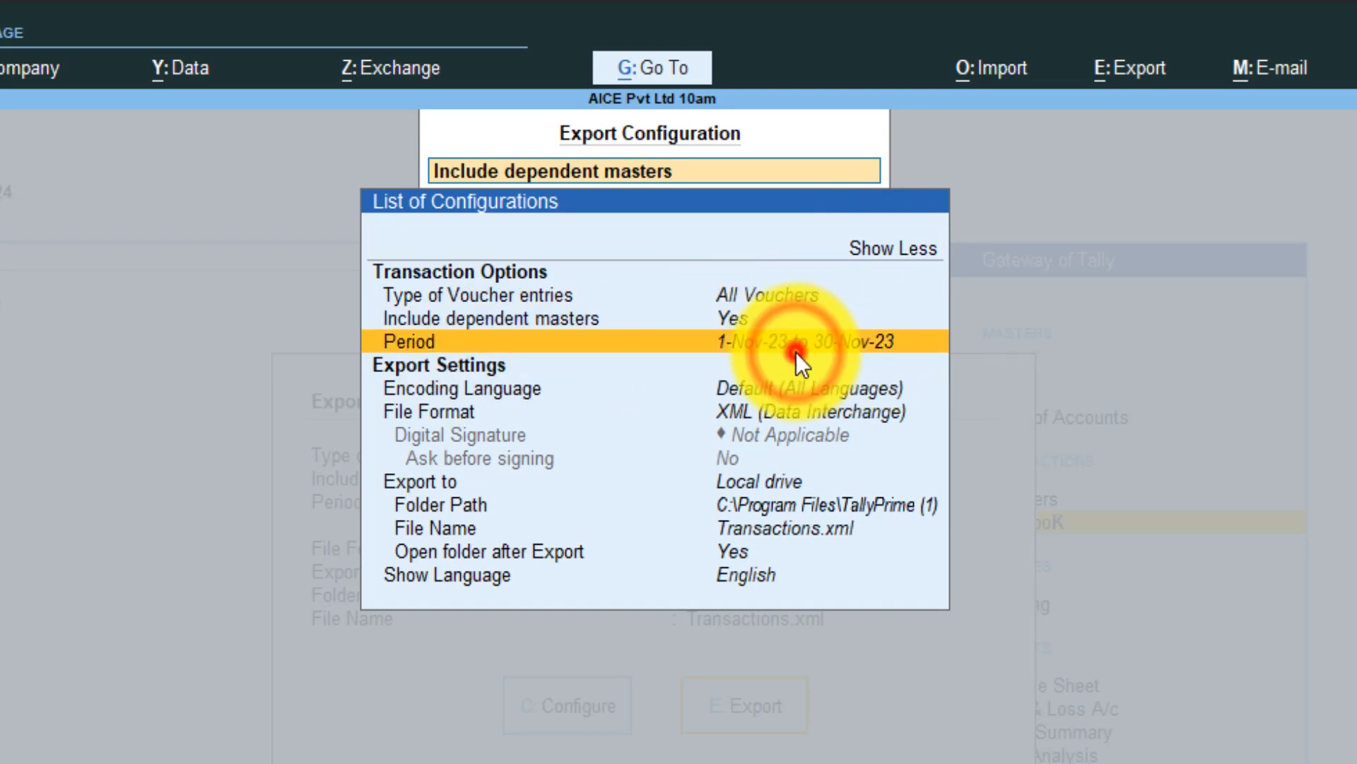
type("1-4-23")
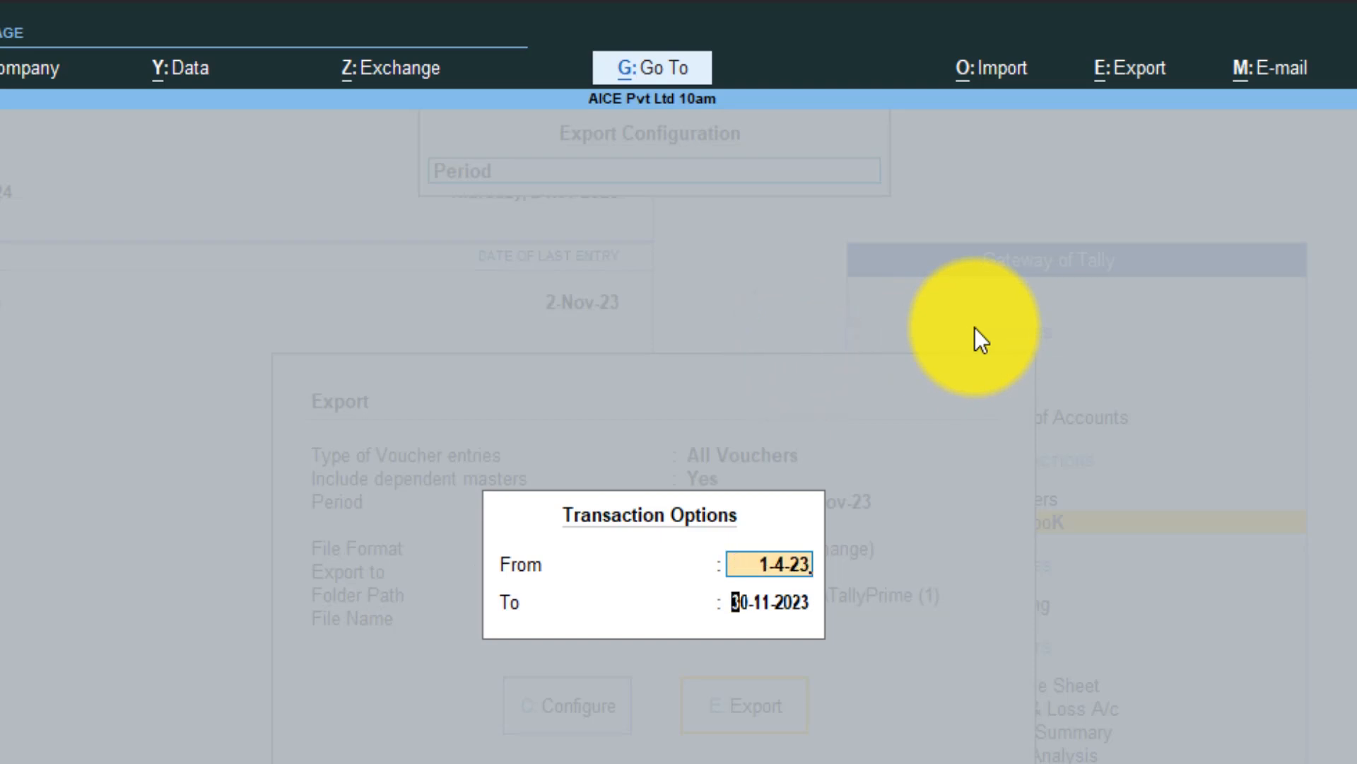
key("Return")
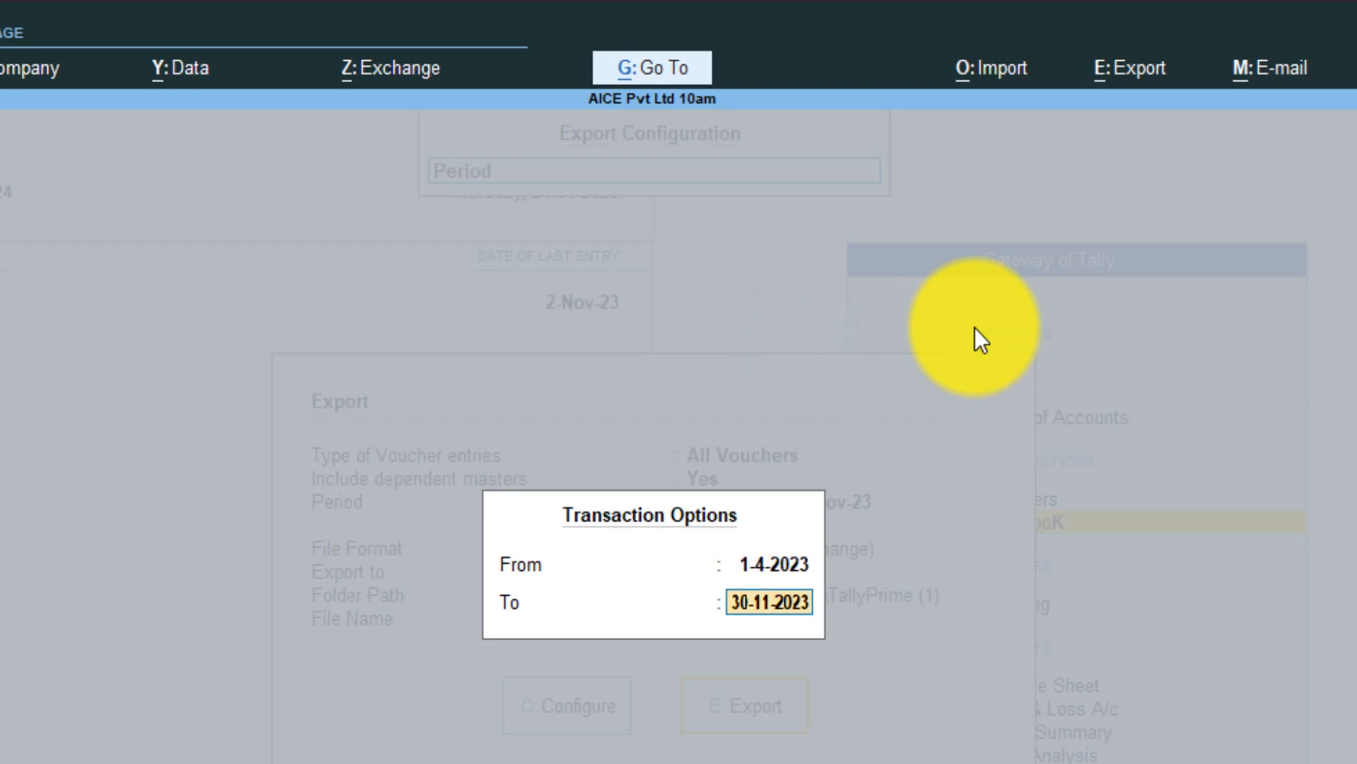
type("31-10-23")
key("Return")
key("Return")
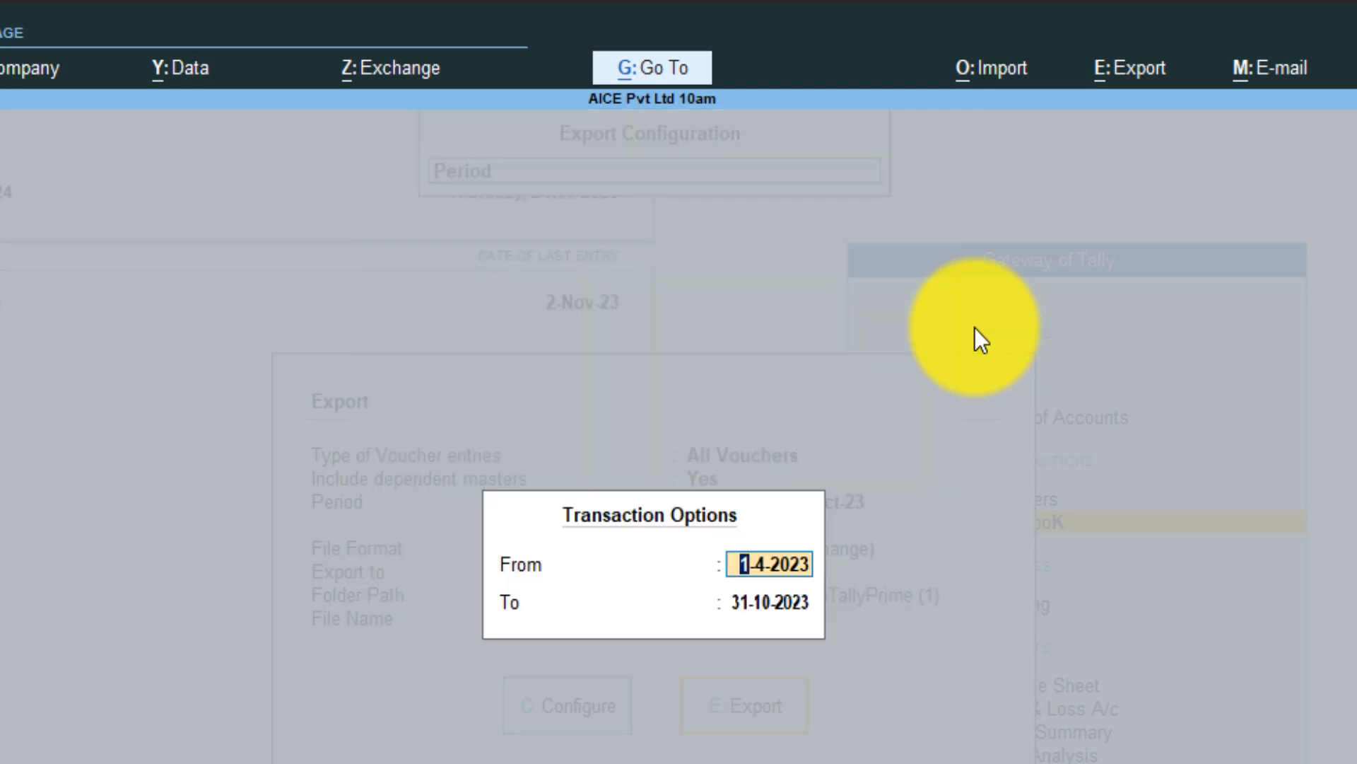
key("Escape")
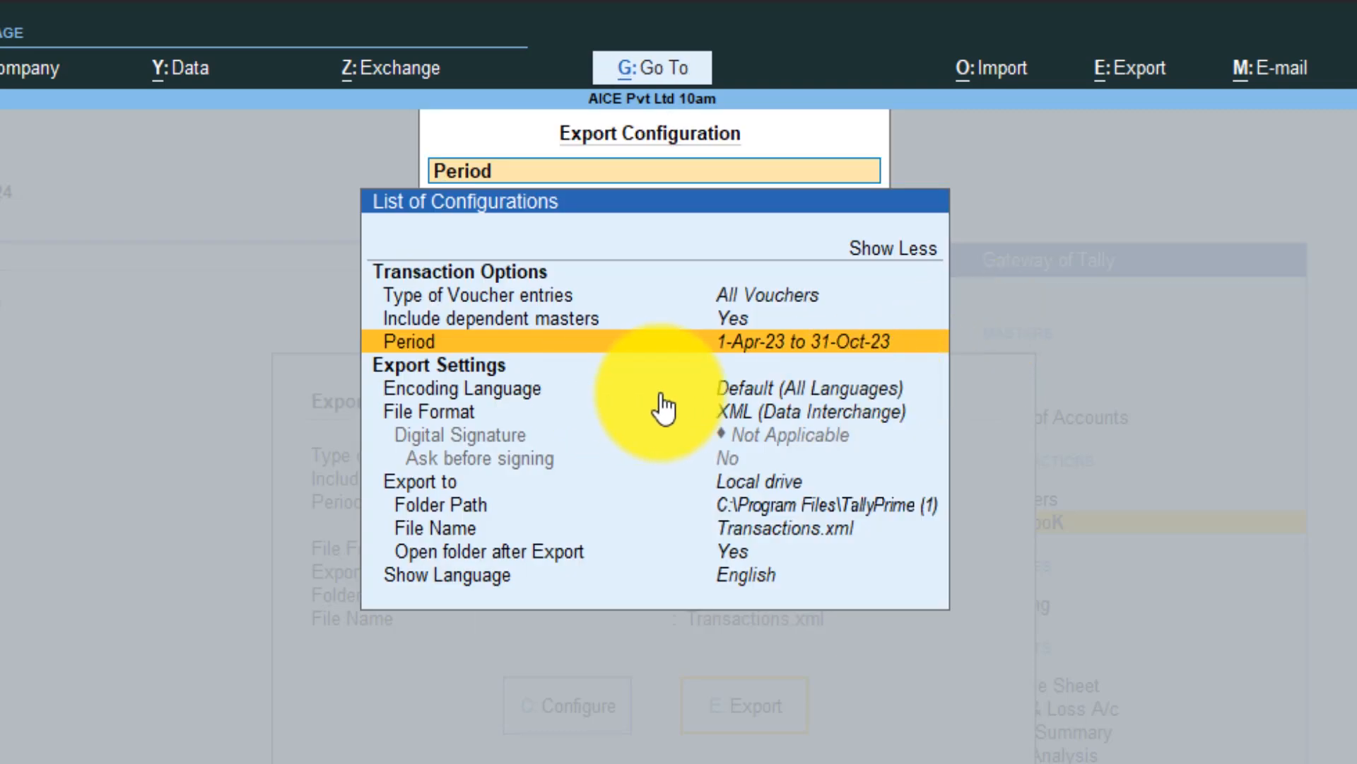
Keep XML (Data Interchange) as the export file format and set the folder path to C:\Users\AICE\Desktop
left_click(457, 417)
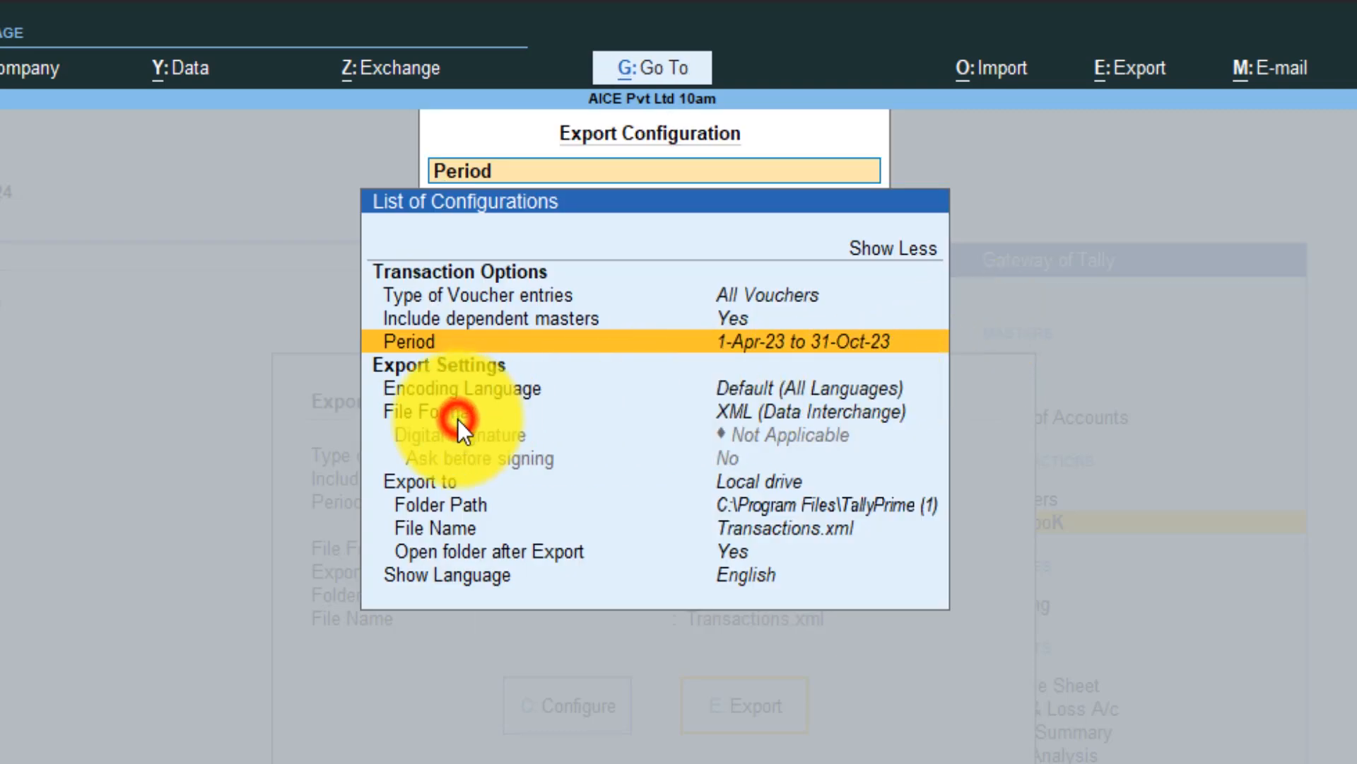
left_click(737, 413)
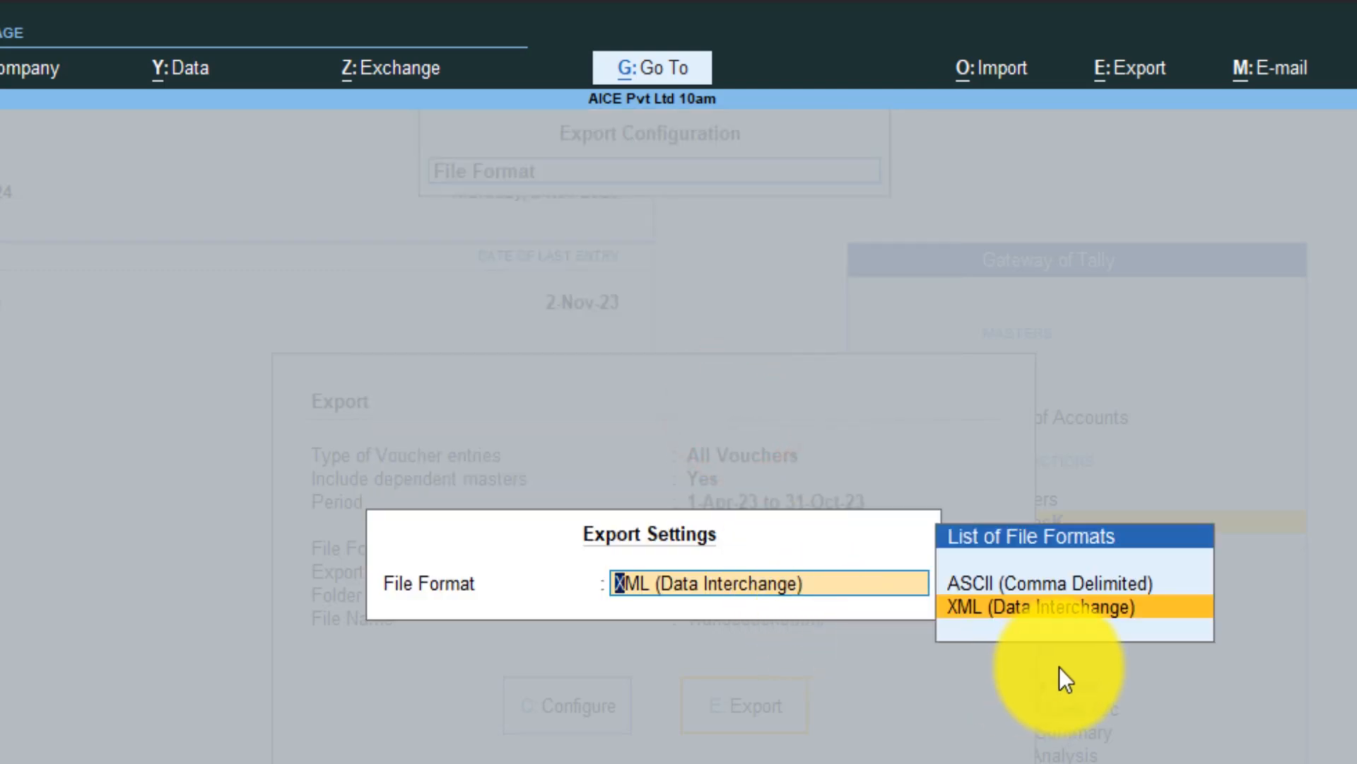
key("Return")
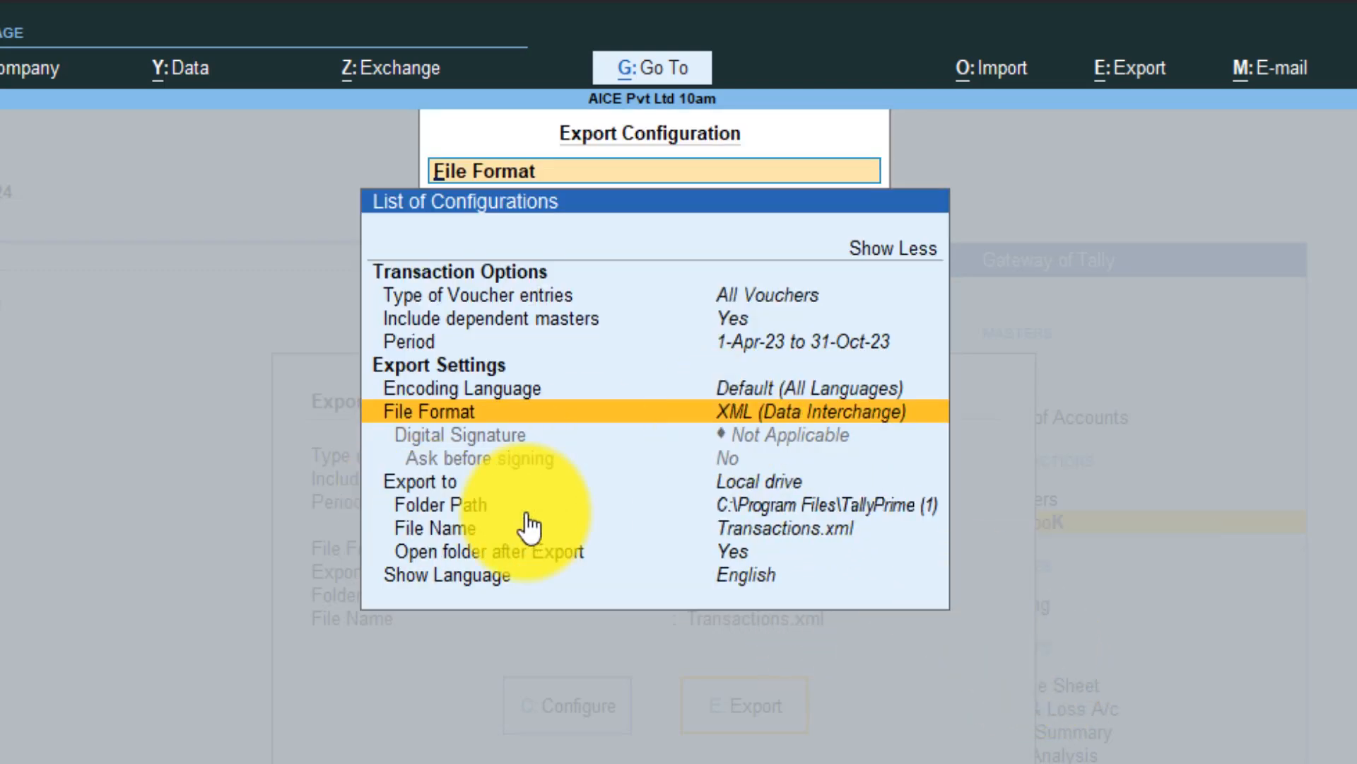
left_click(762, 510)
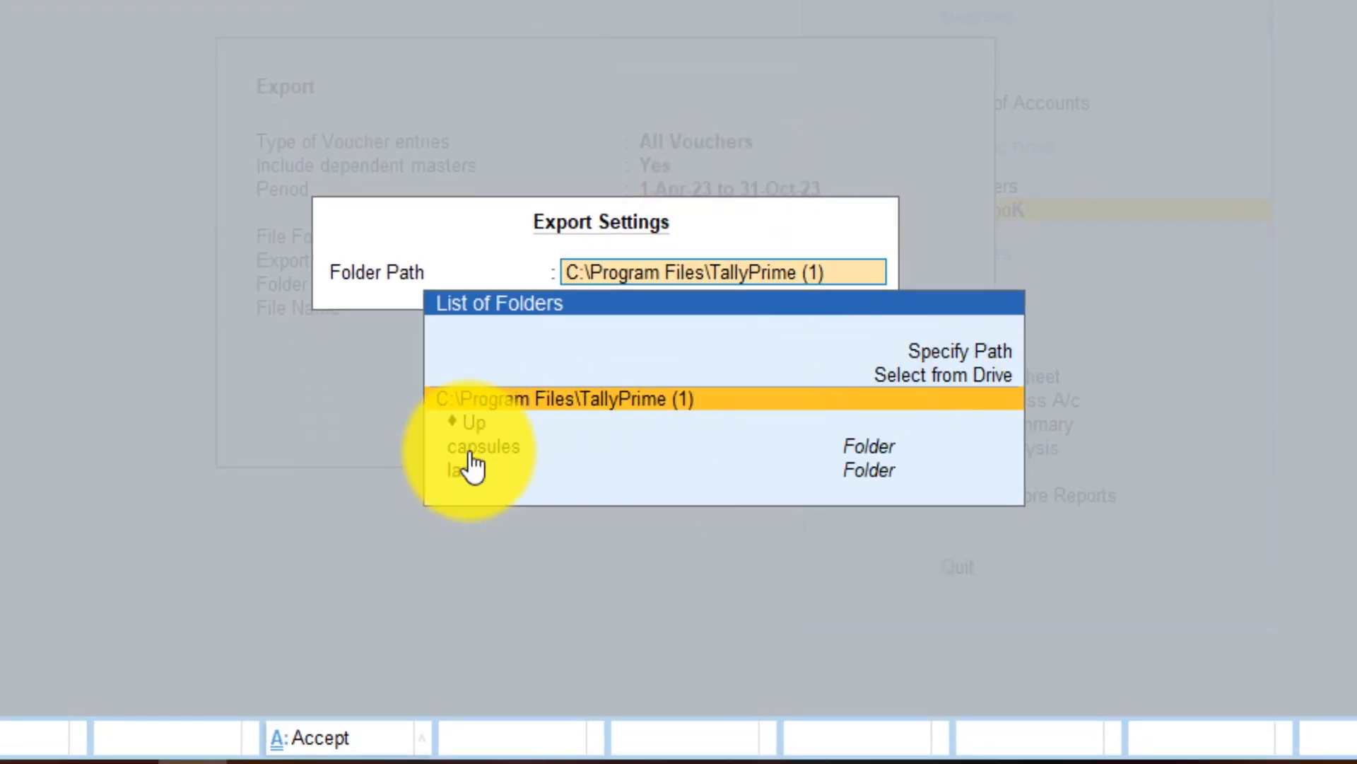
left_click(936, 376)
left_click(475, 451)
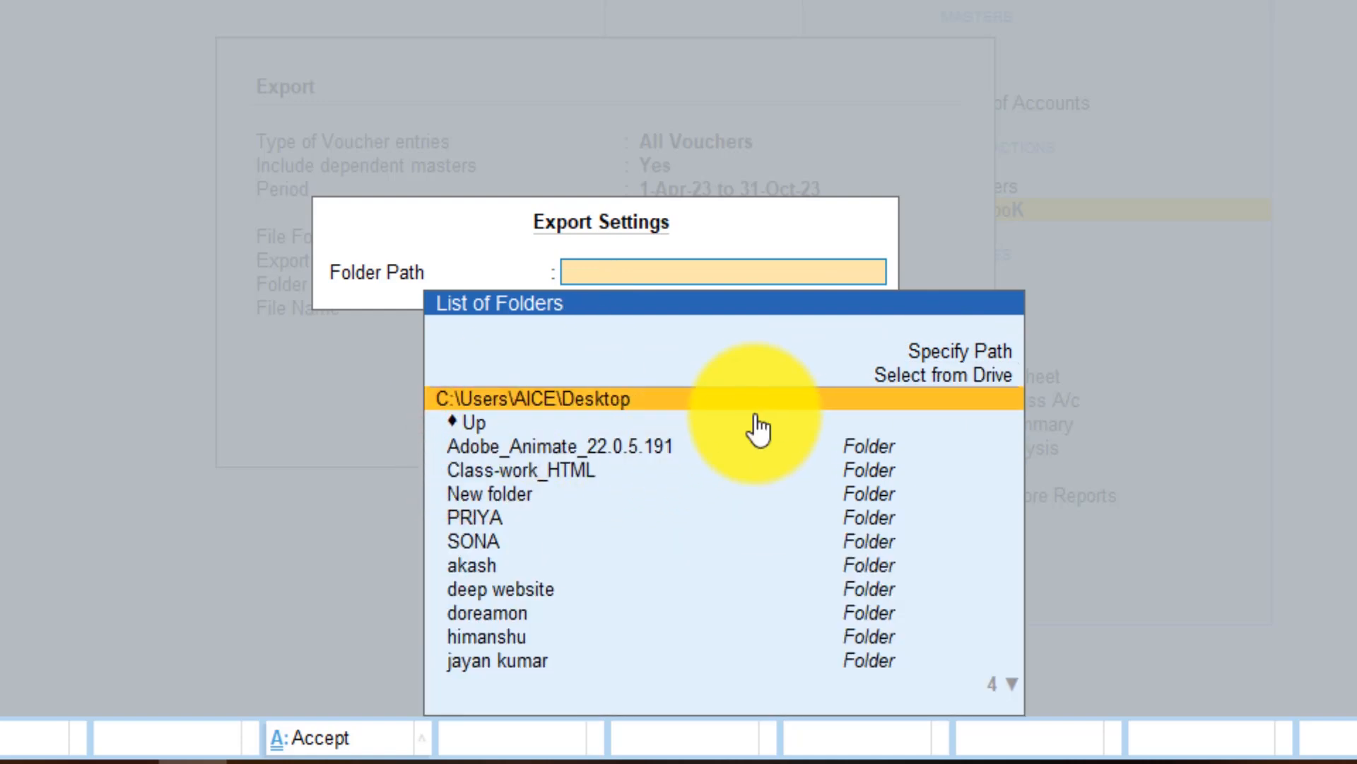
key("Return")
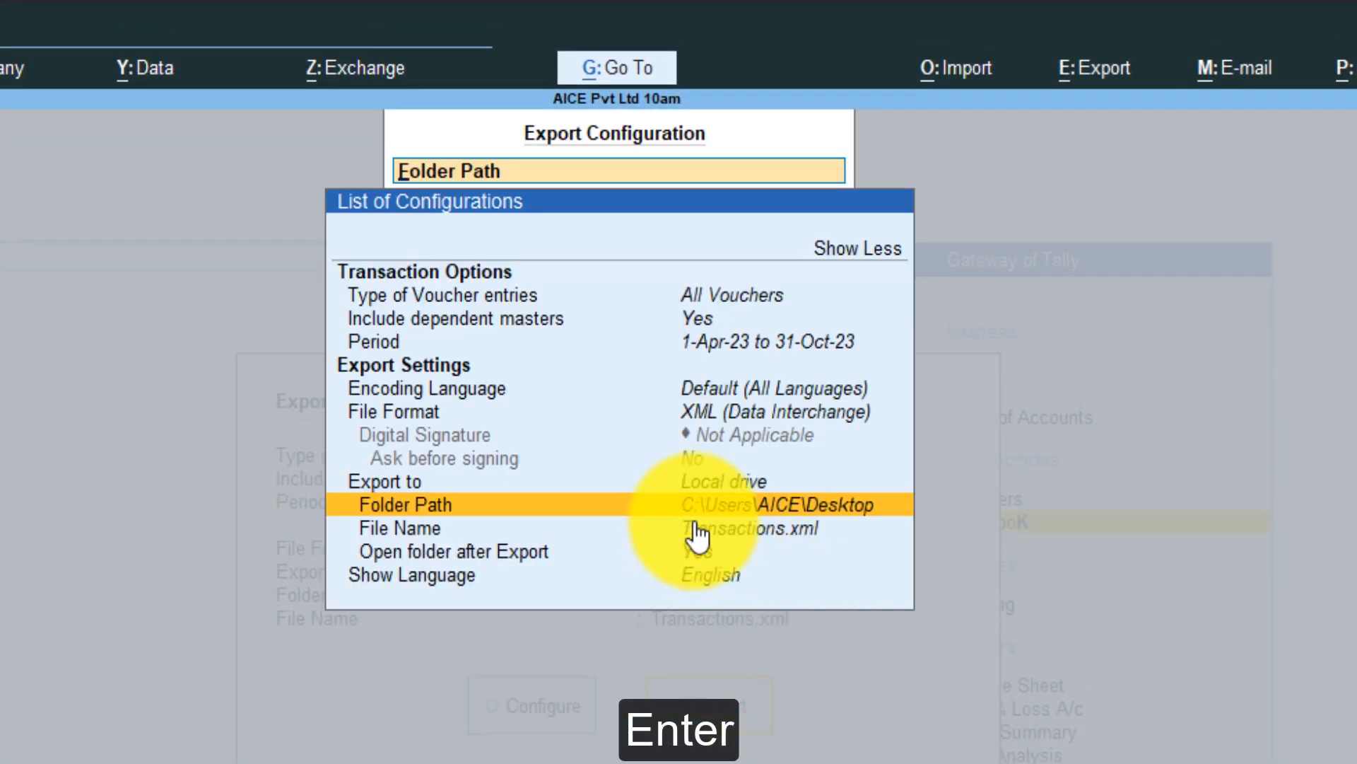
Accept the configuration, export the vouchers as Transactions.xml, and check the exported file in the Desktop folder
left_click(741, 532)
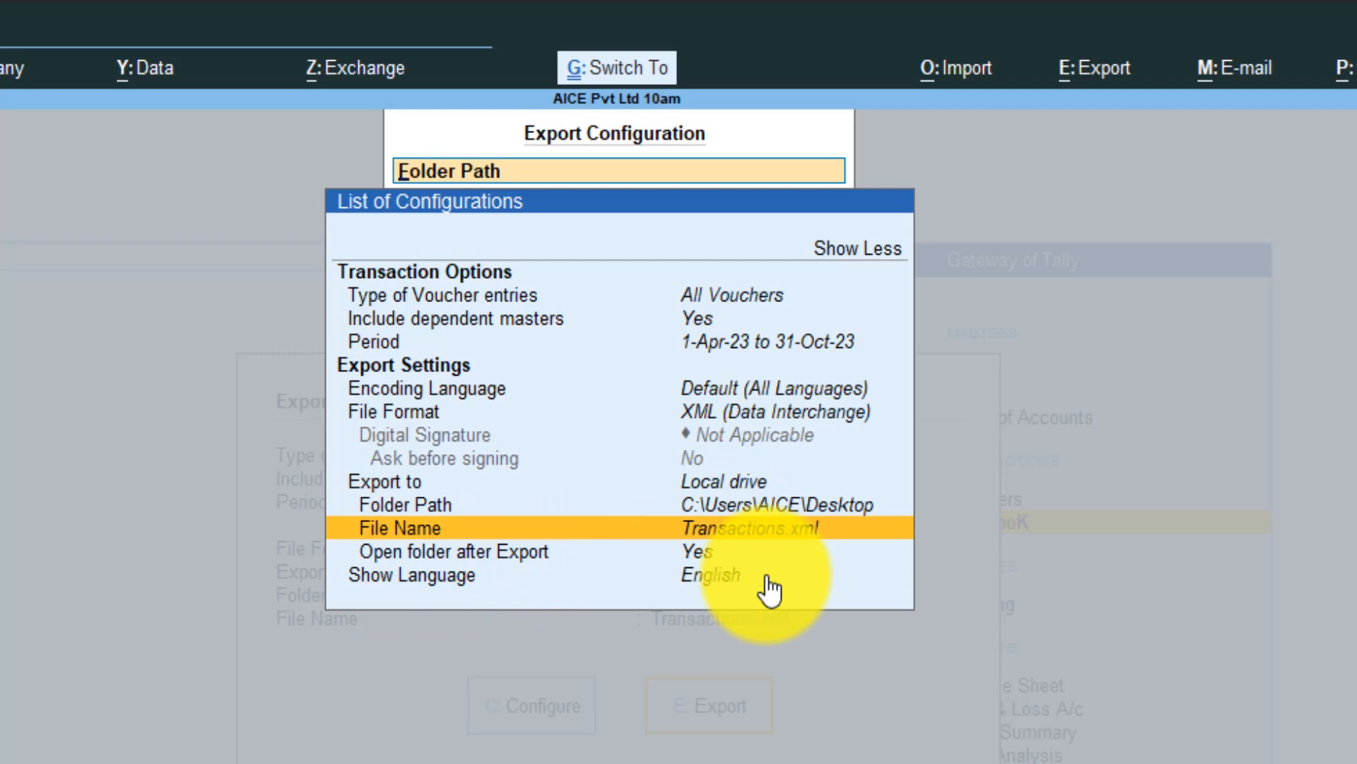
key("ctrl+a")
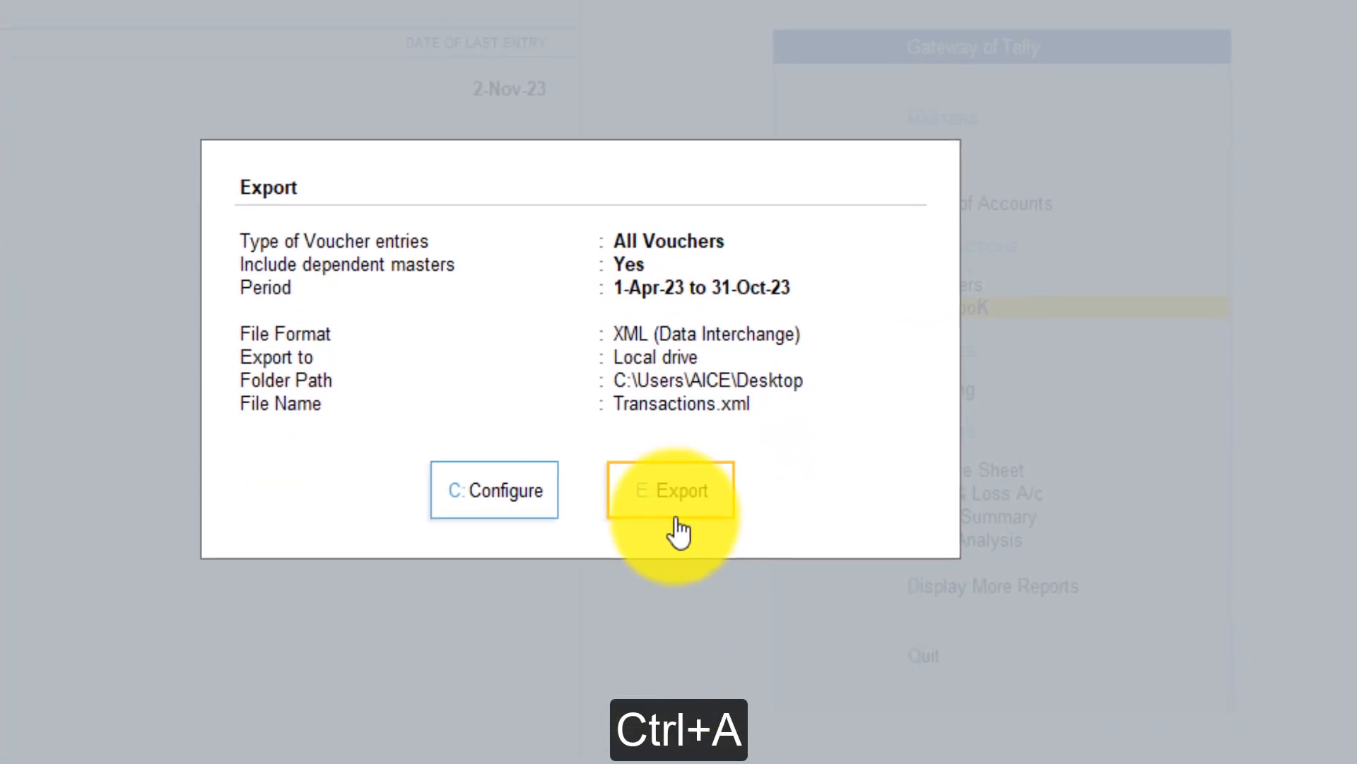
left_click(670, 488)
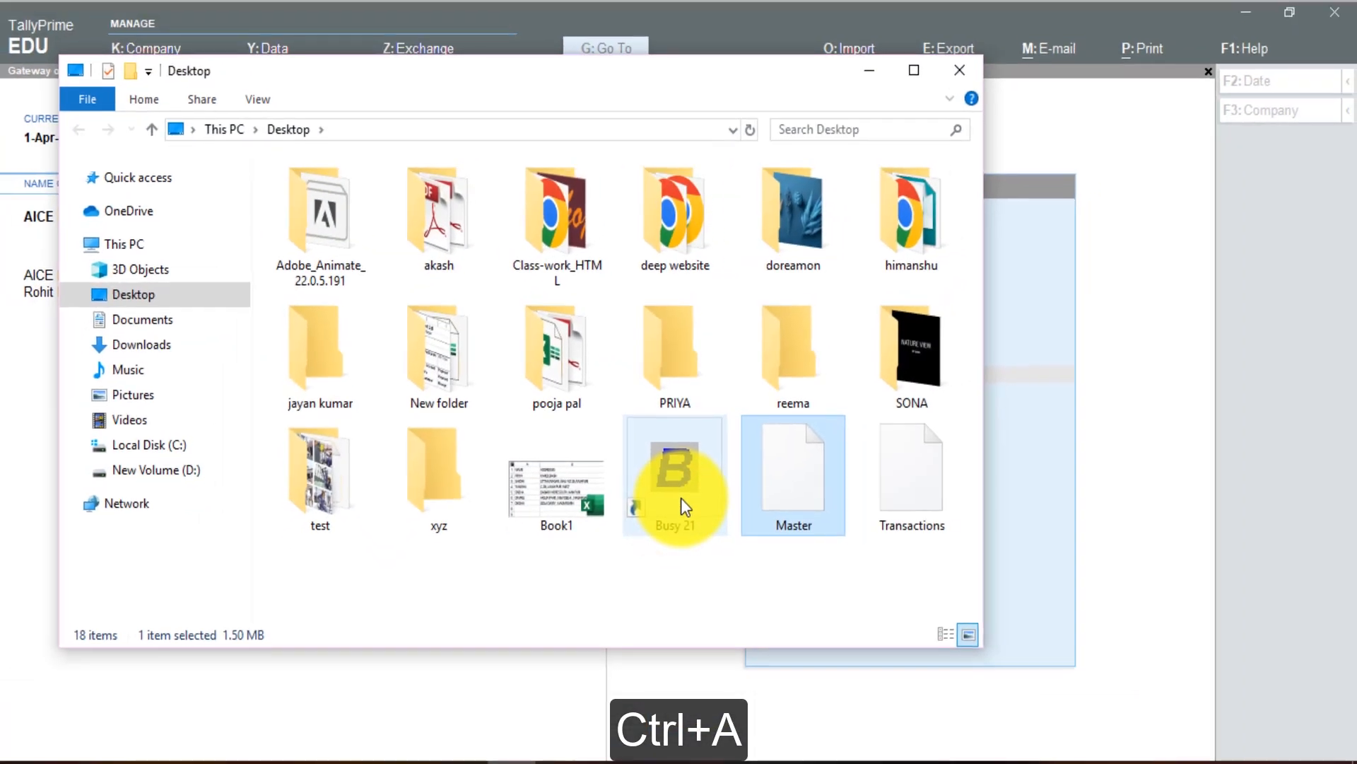
left_click(936, 478)
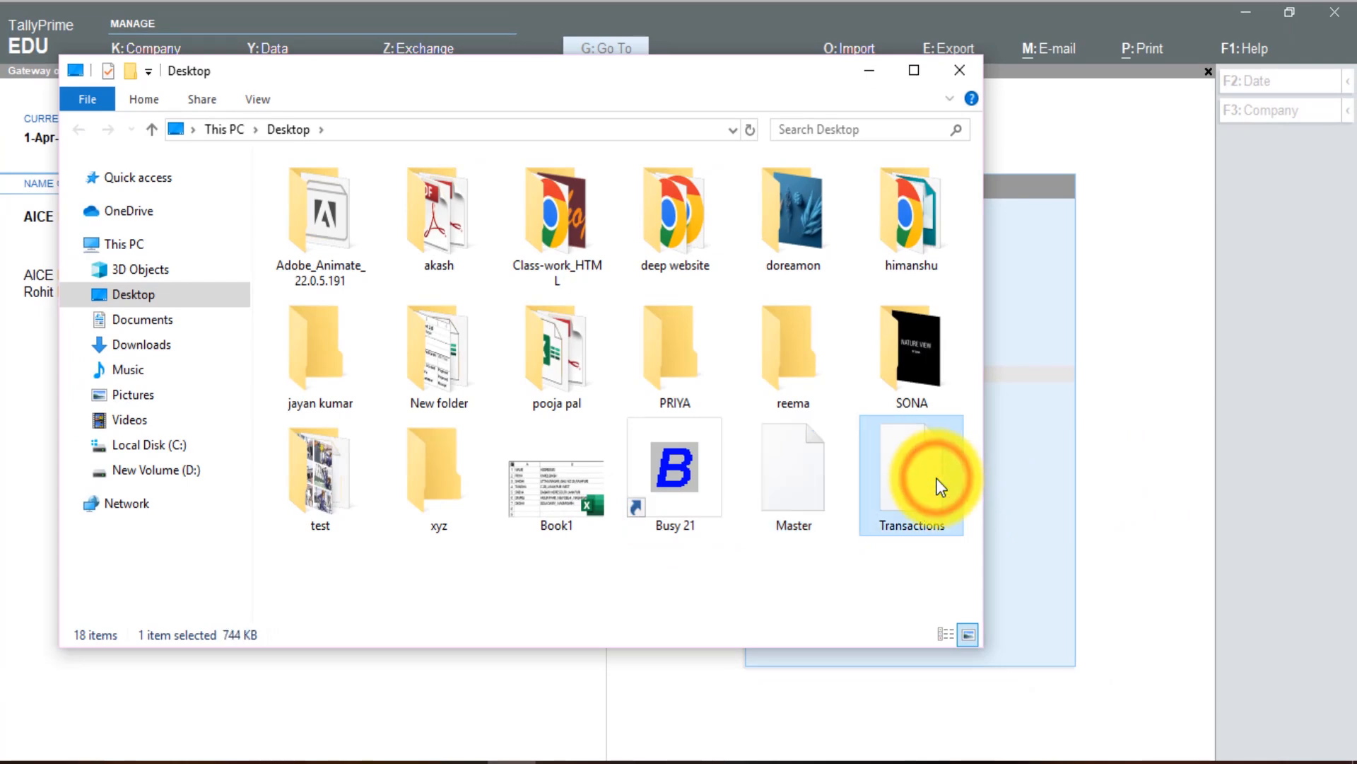
left_click(870, 74)
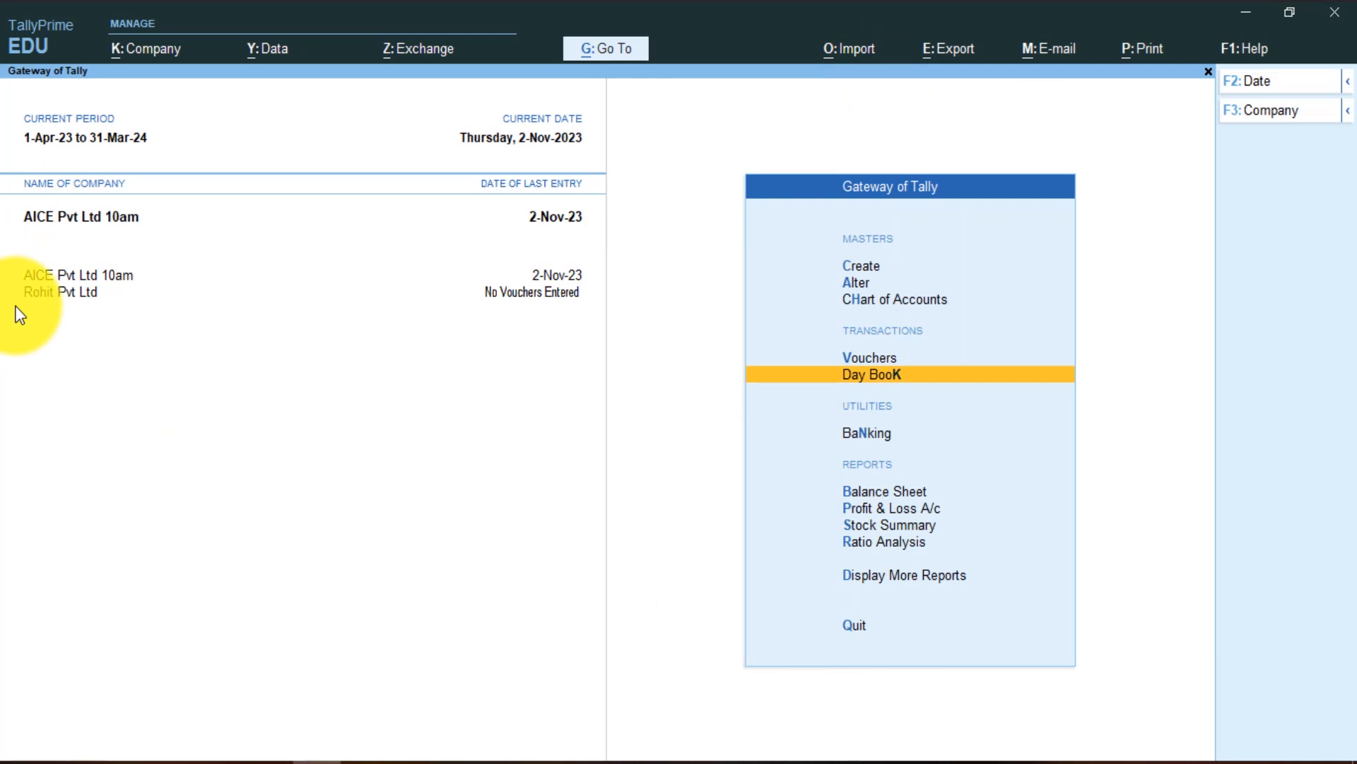
mouse_move(508, 761)
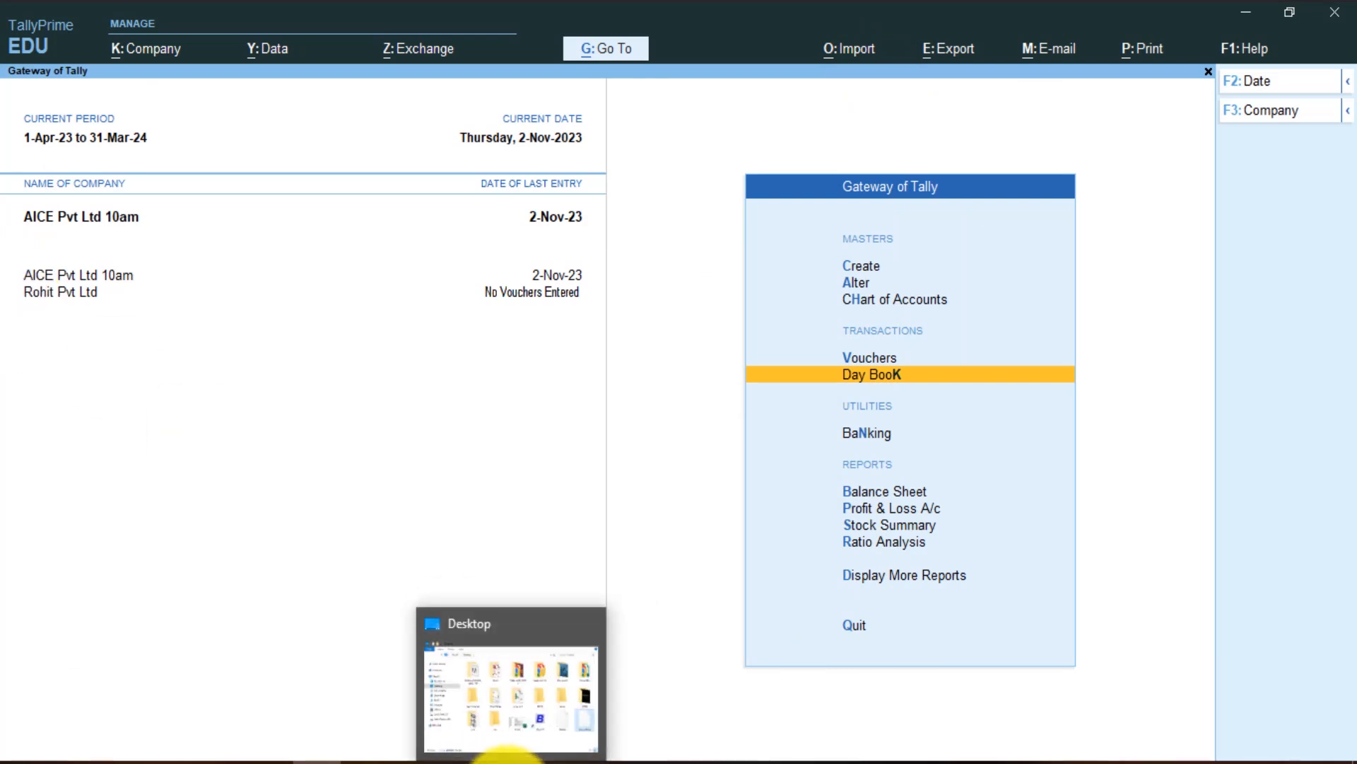
Make Rohit Pvt Ltd the active company and return to the Gateway of Tally
left_click(47, 295)
left_click(47, 296)
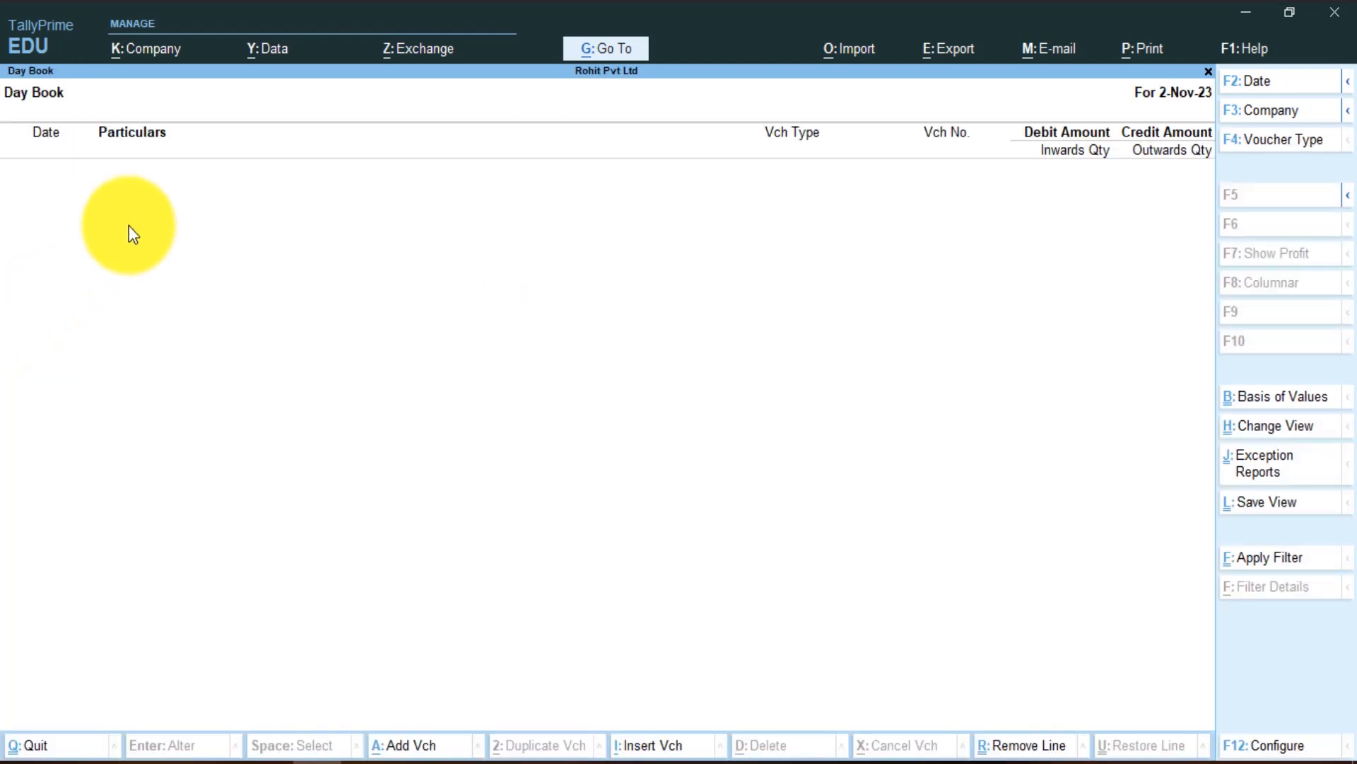
key("Escape")
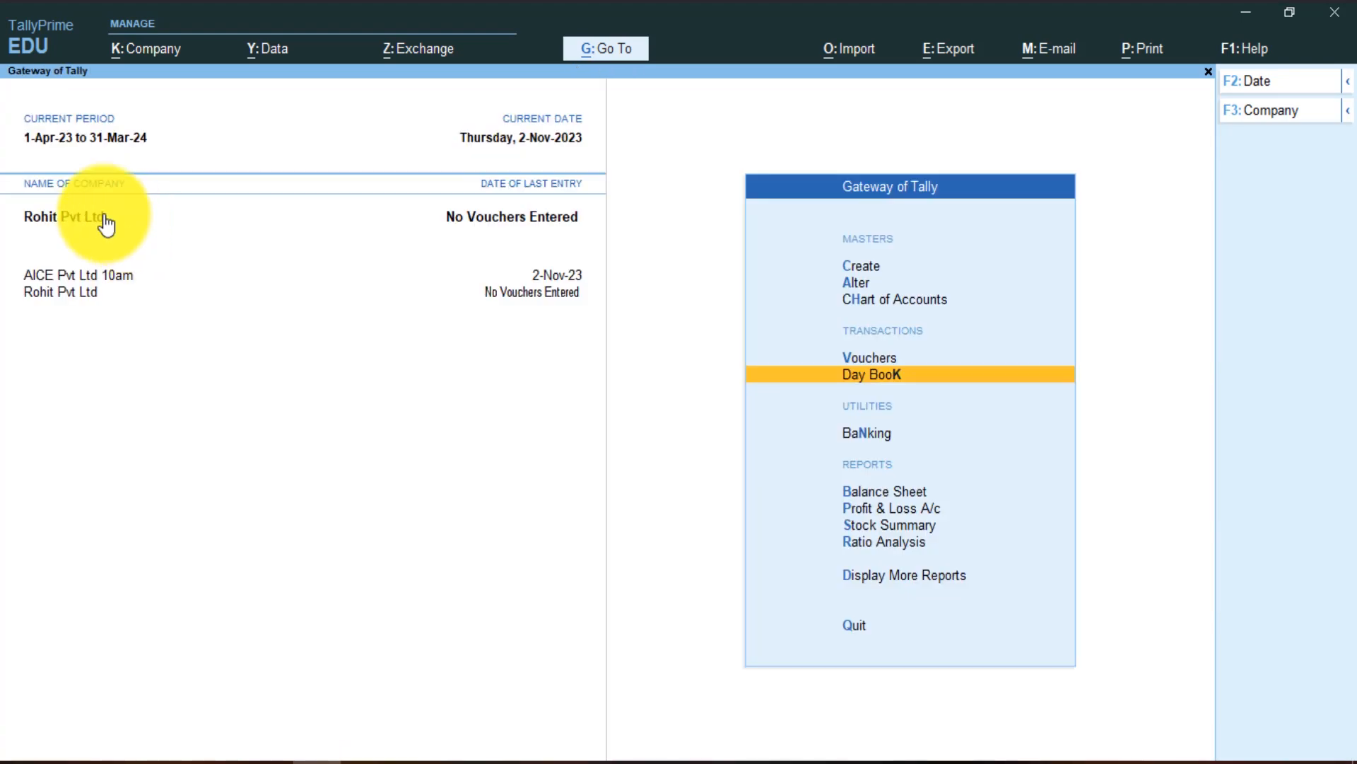
left_click(63, 225)
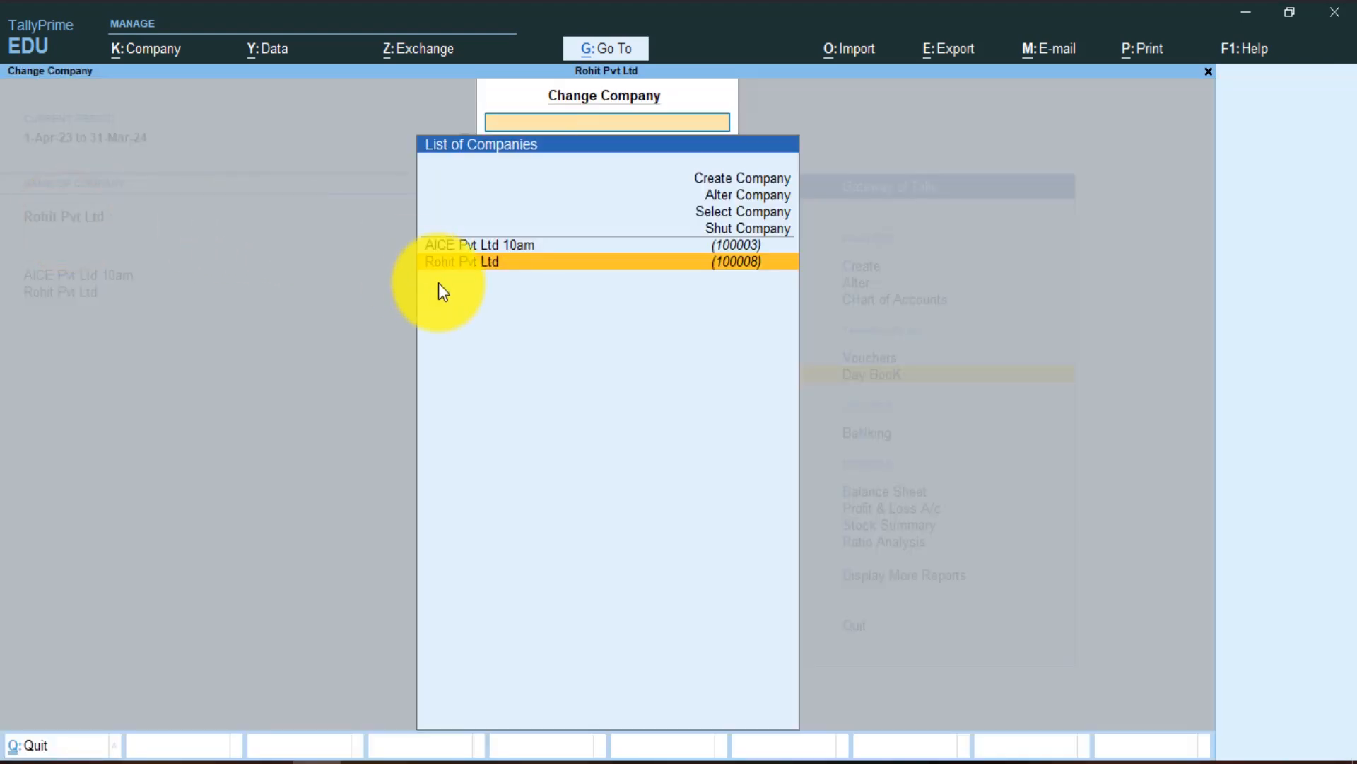
key("Escape")
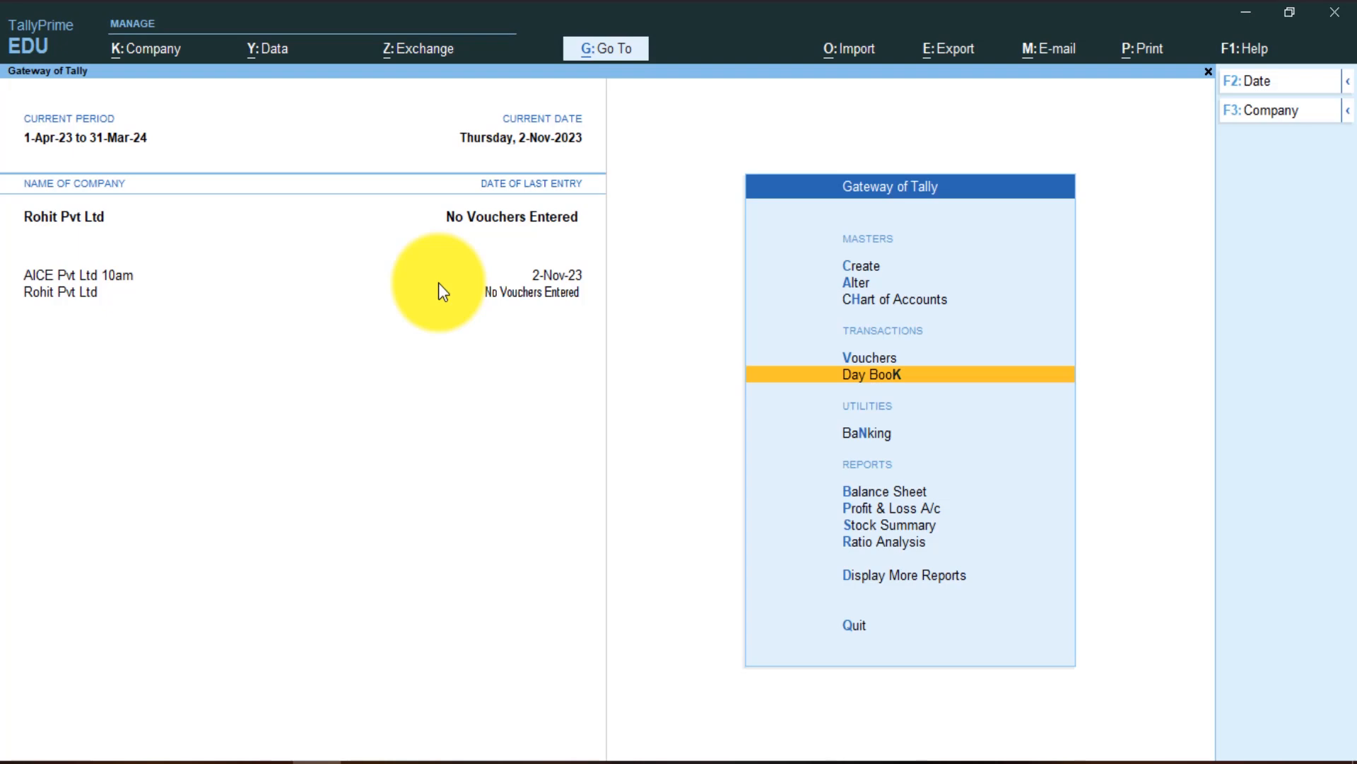
Check Rohit Pvt Ltd's Day Book for vouchers from 1-4-2023 to 31-10-23, and return to the Gateway of Tally
key("d")
key("d")
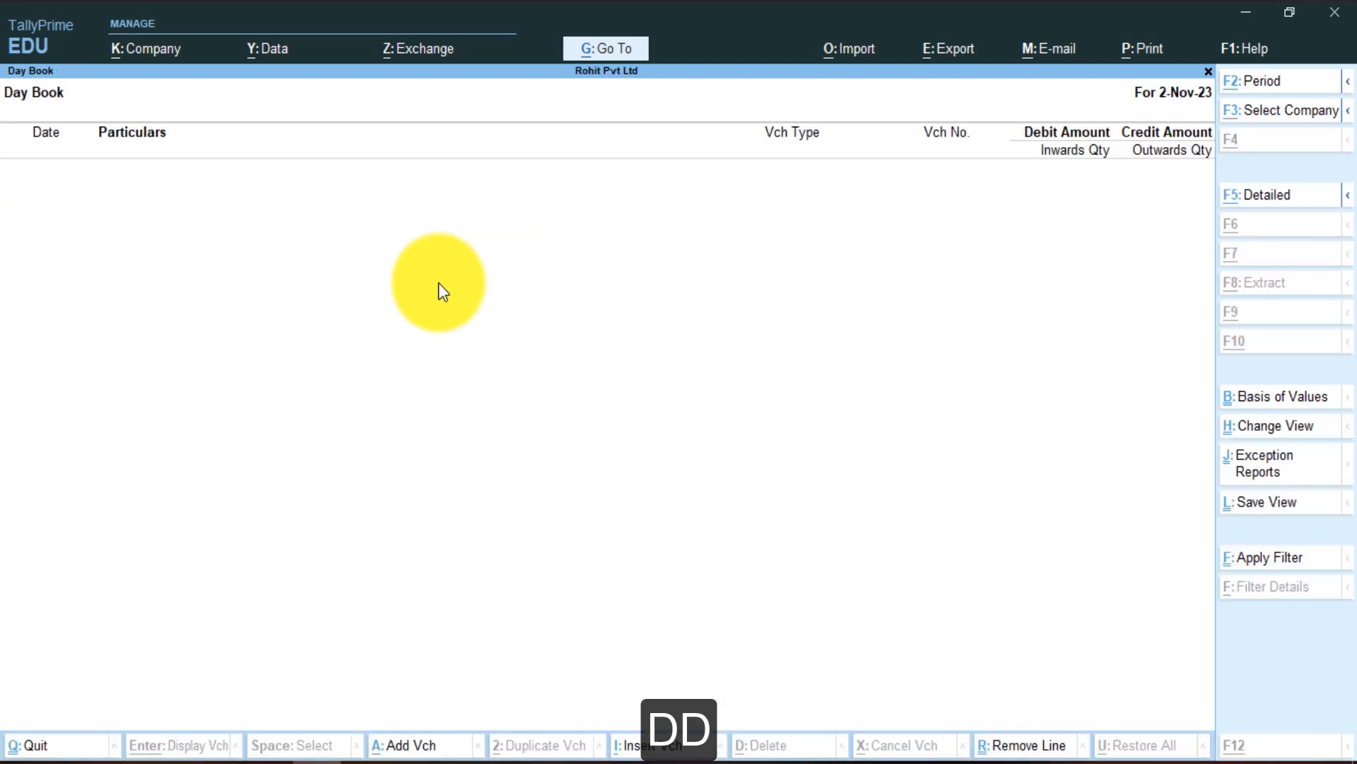
key("alt+F2")
type("1-4-")
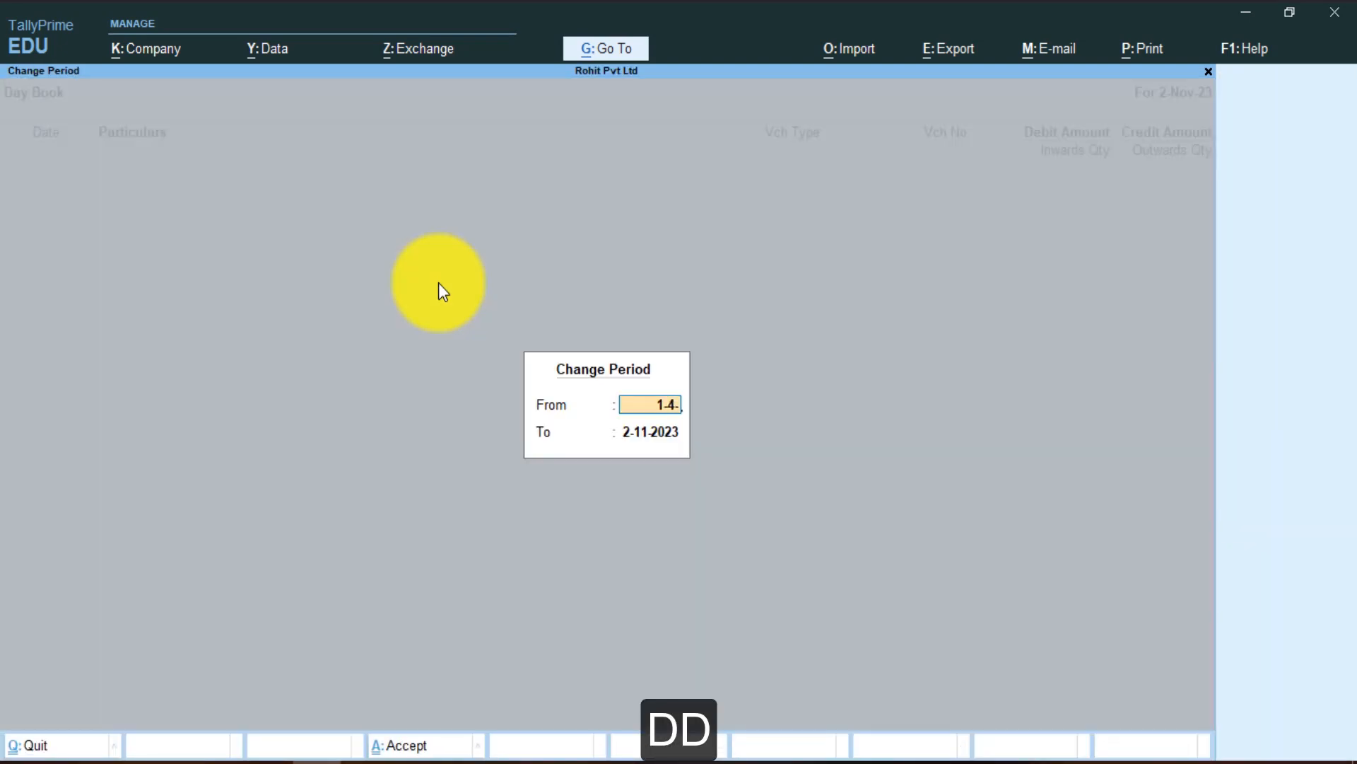
type("2023")
key("Return")
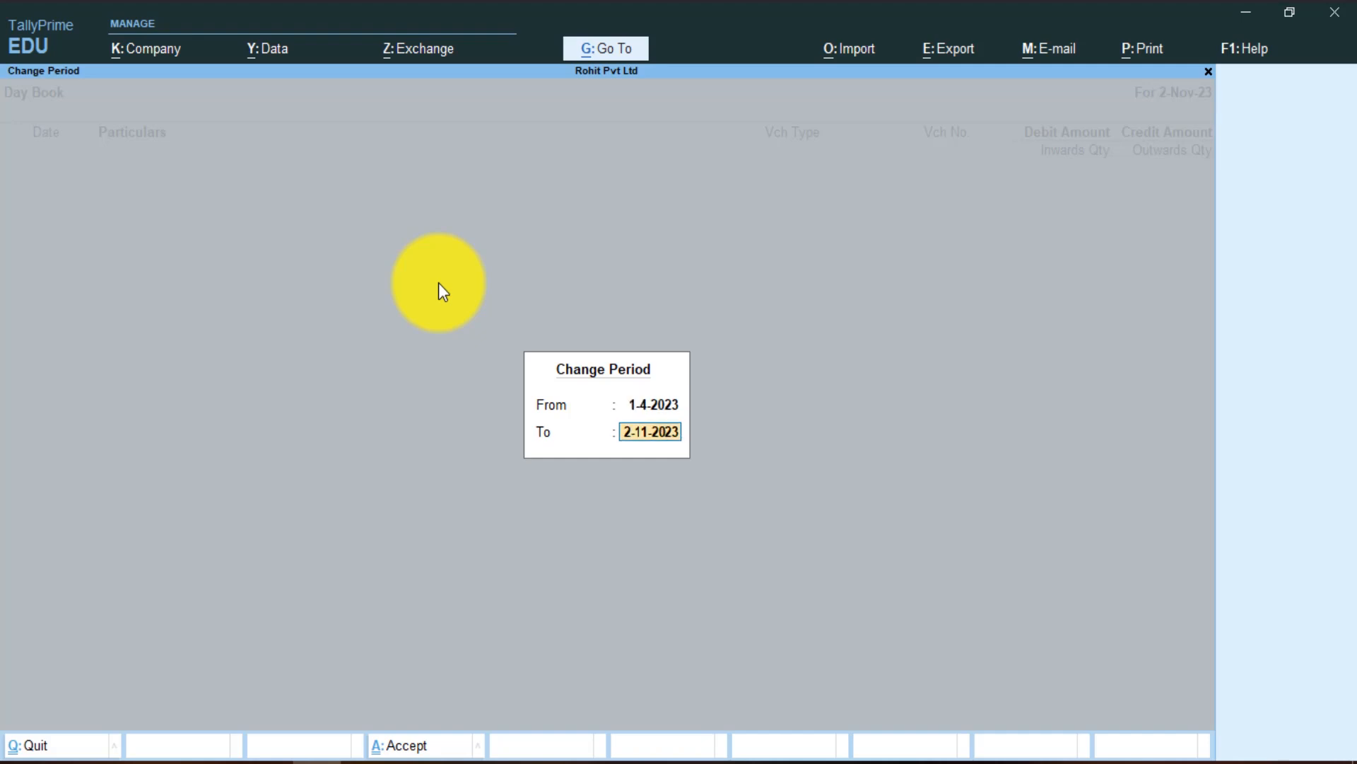
type("31-10-23")
key("Return")
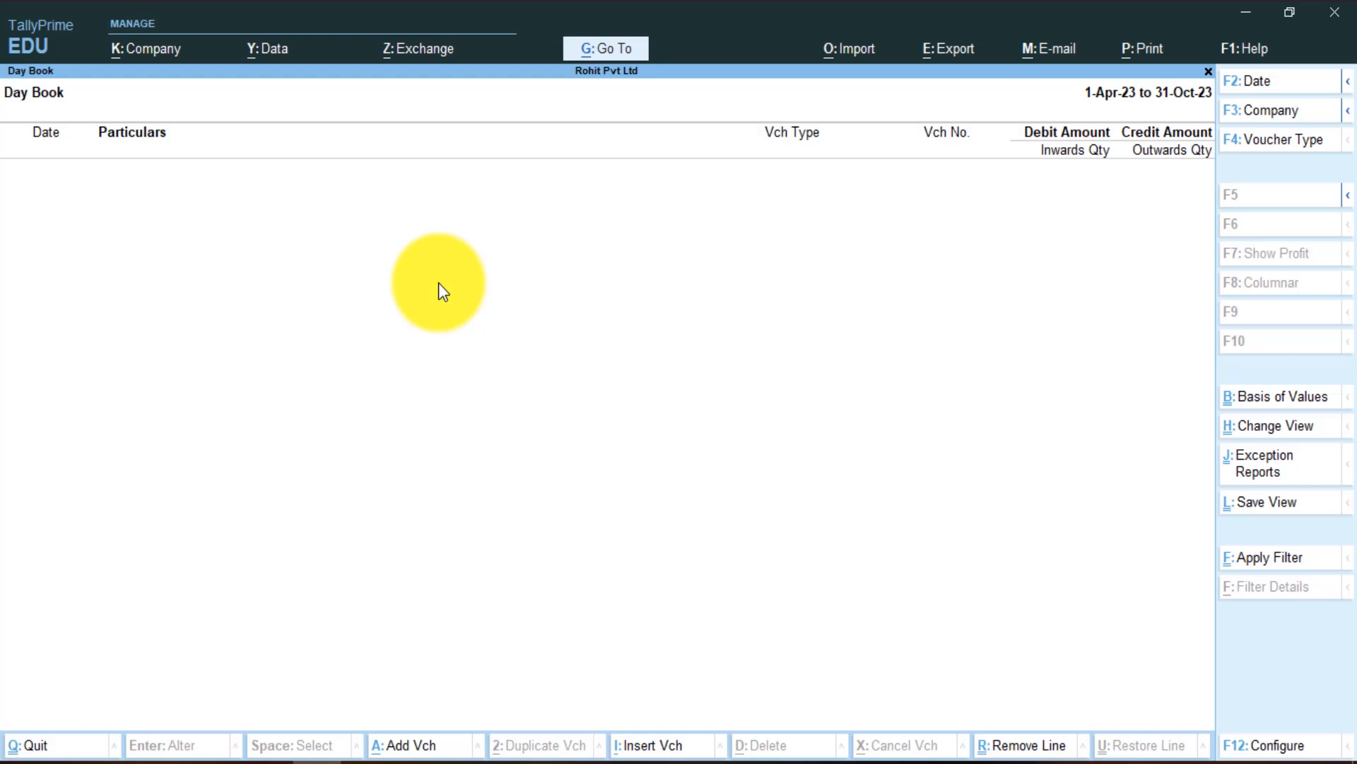
key("Escape")
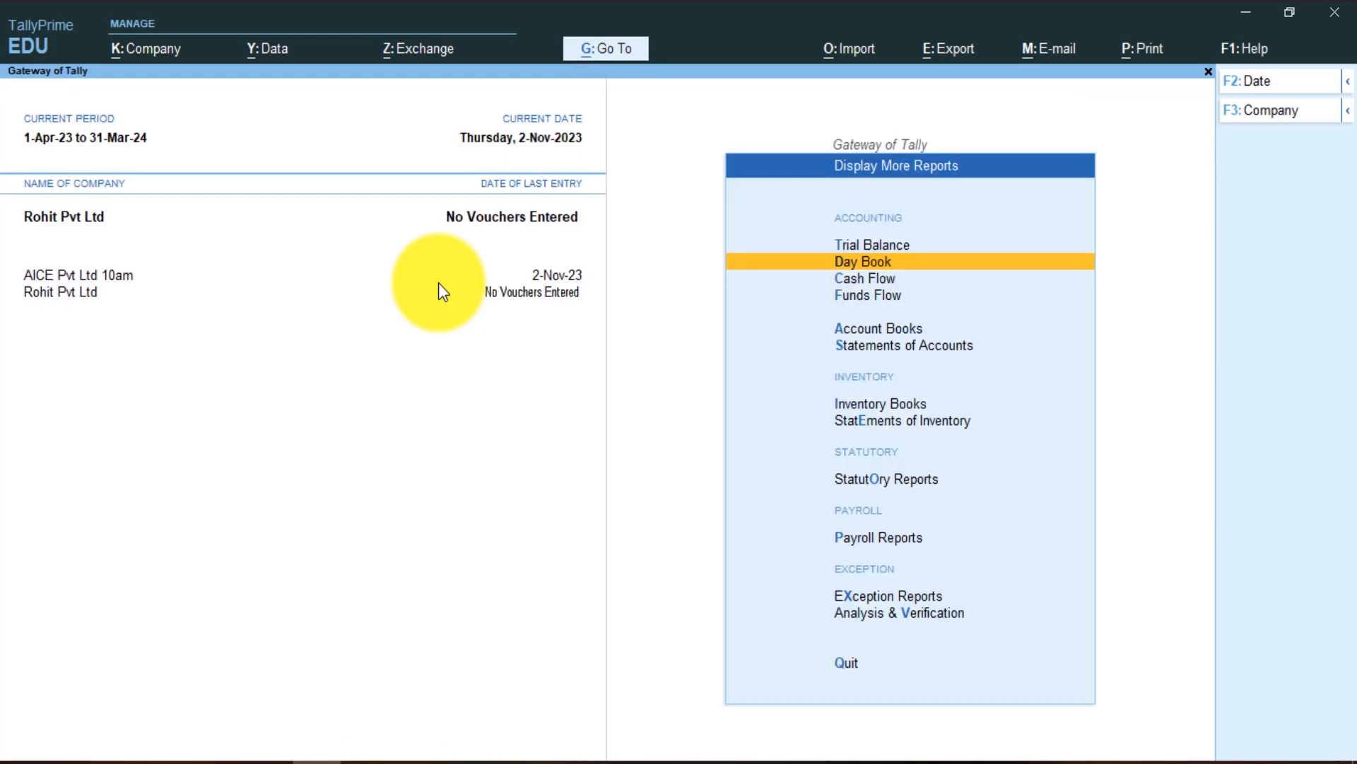
key("Escape")
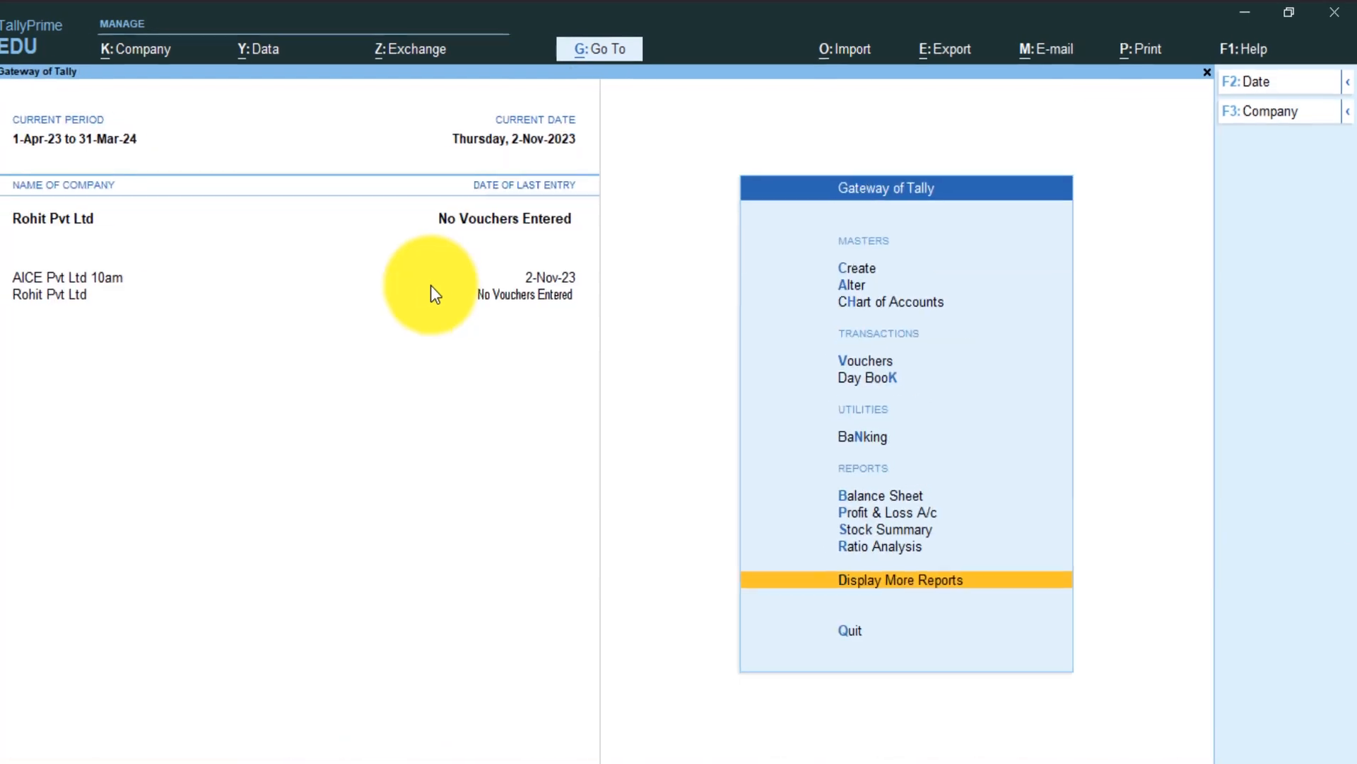
Import the transactions from Transactions.xml in C:\Users\AICE\Desktop into Rohit Pvt Ltd
key("alt+o")
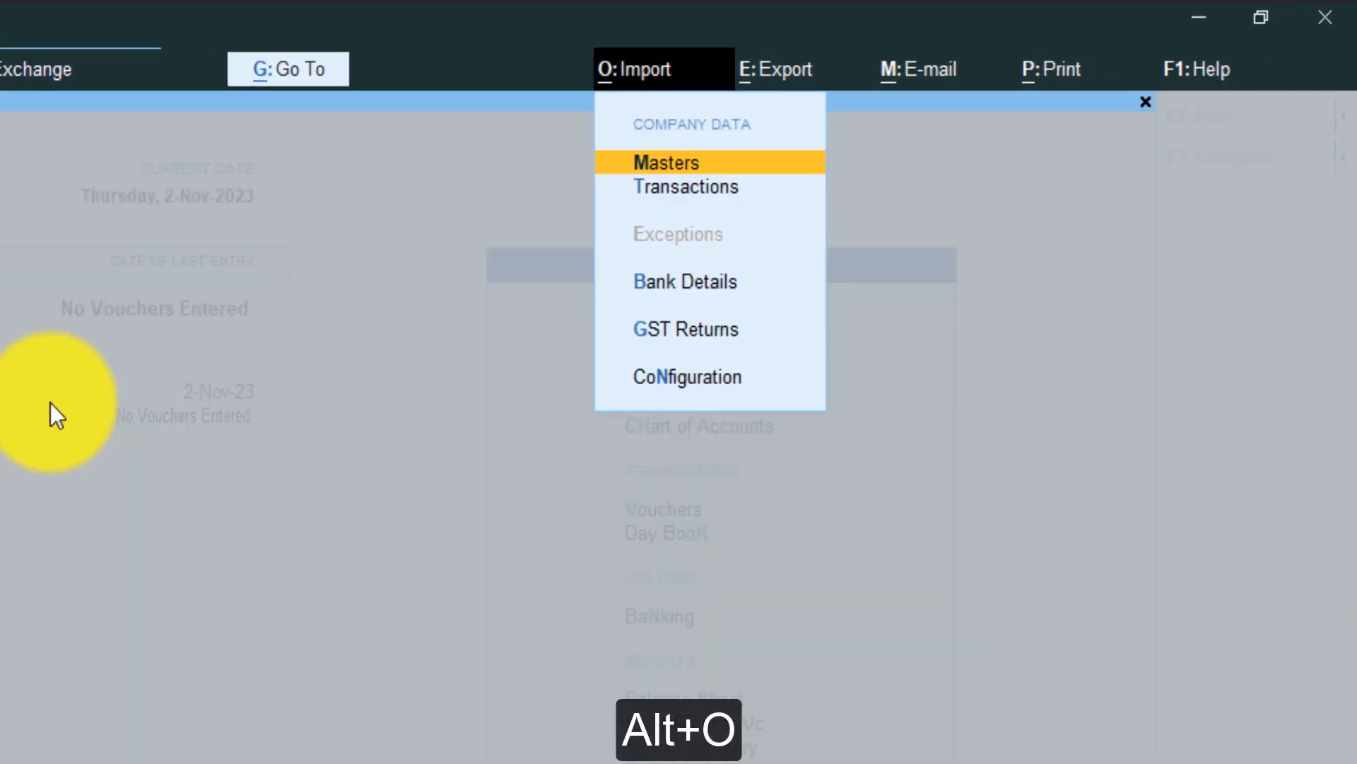
key("Down")
key("Return")
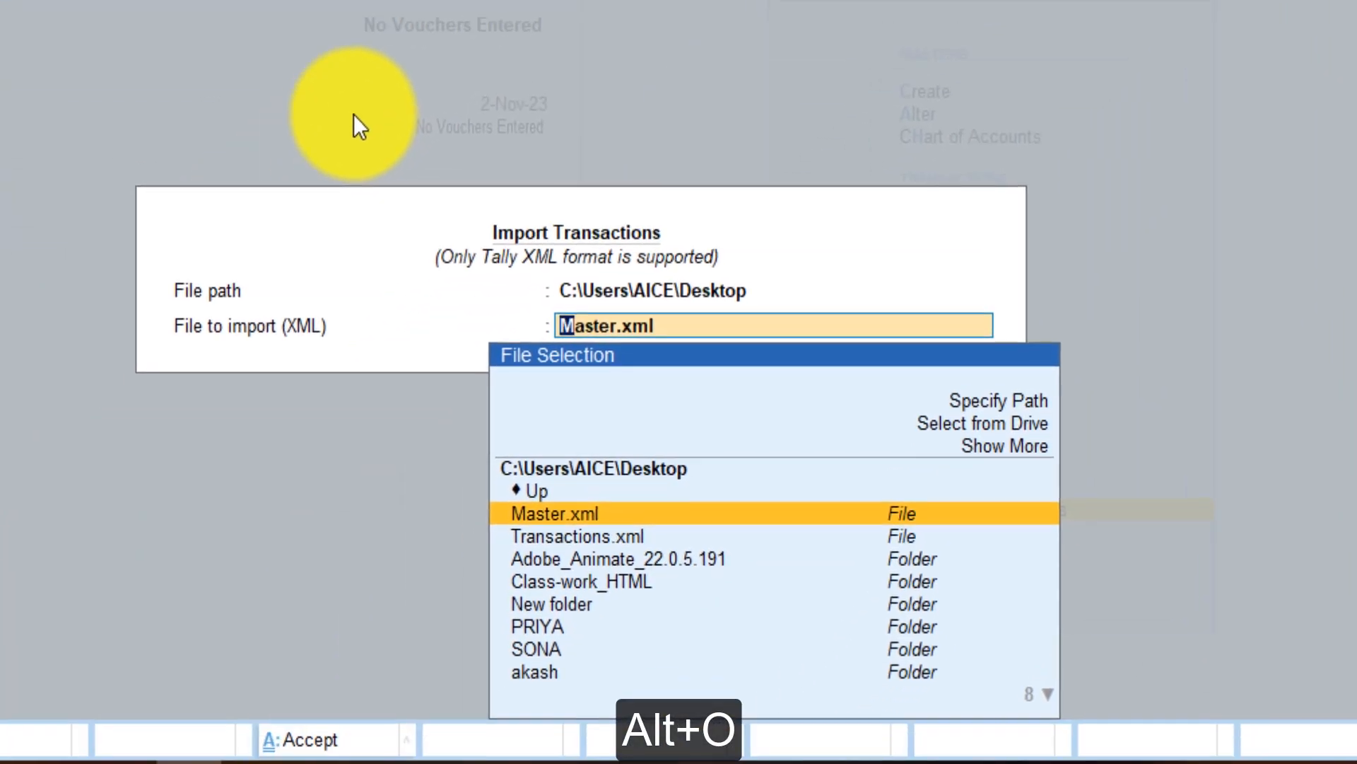
left_click(588, 538)
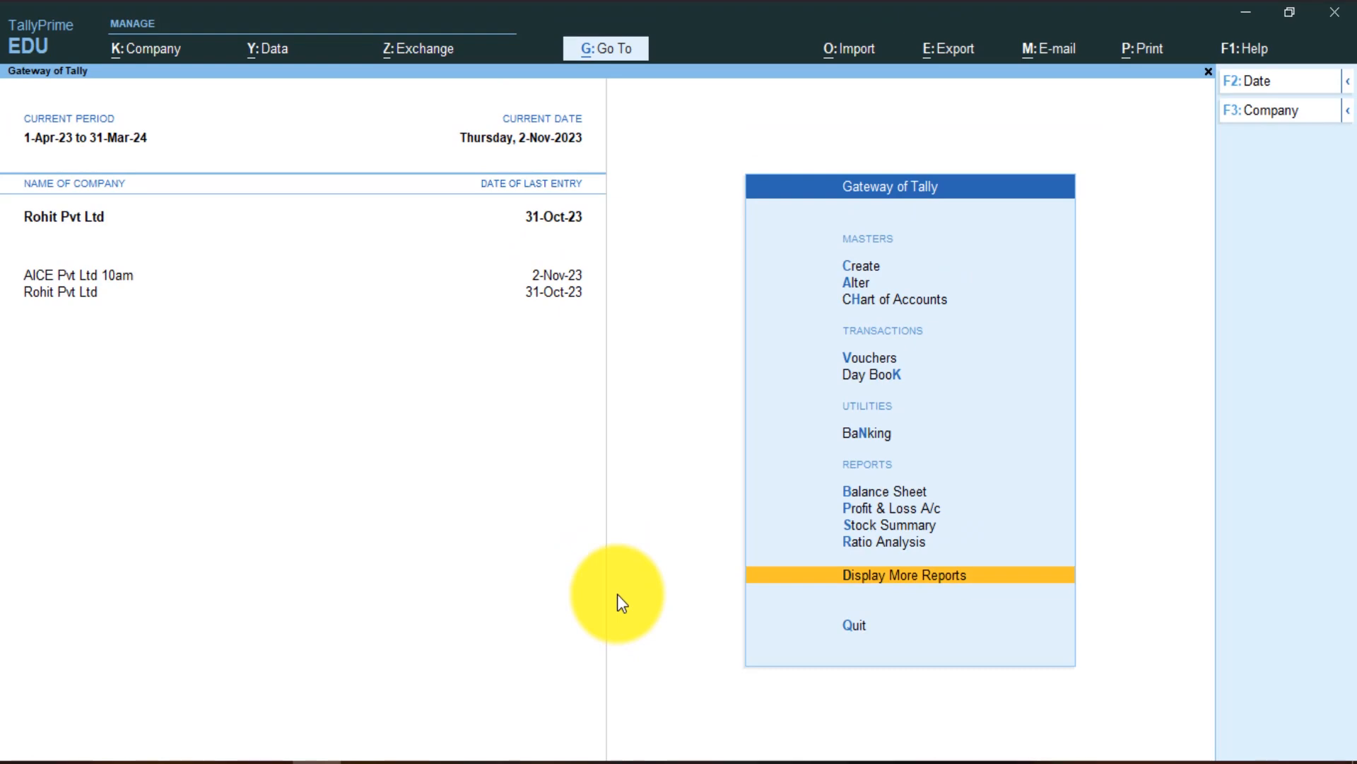
Open Rohit Pvt Ltd's Day Book and set its period from 1-10-2023 to 31-10-23
key("d")
key("d")
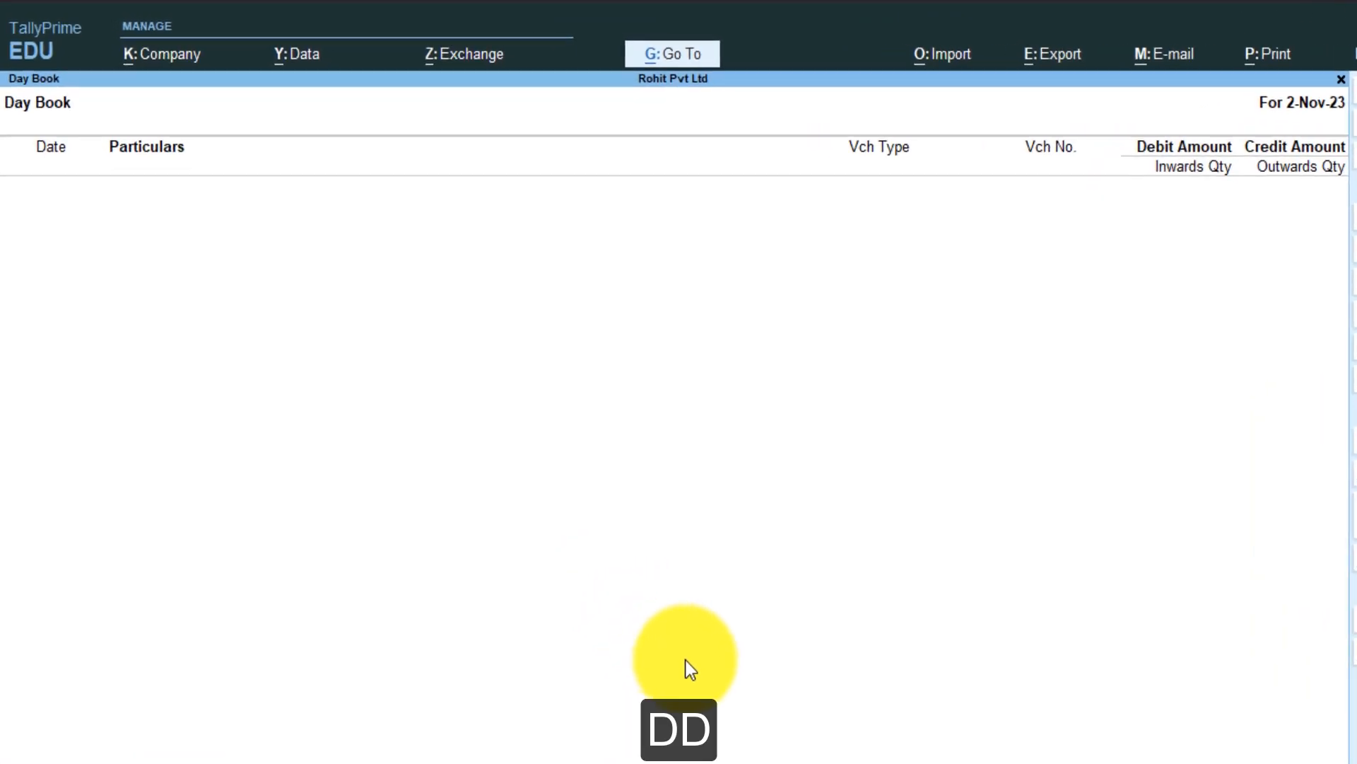
key("alt+F2")
type("1-10-2023")
key("Return")
type("31")
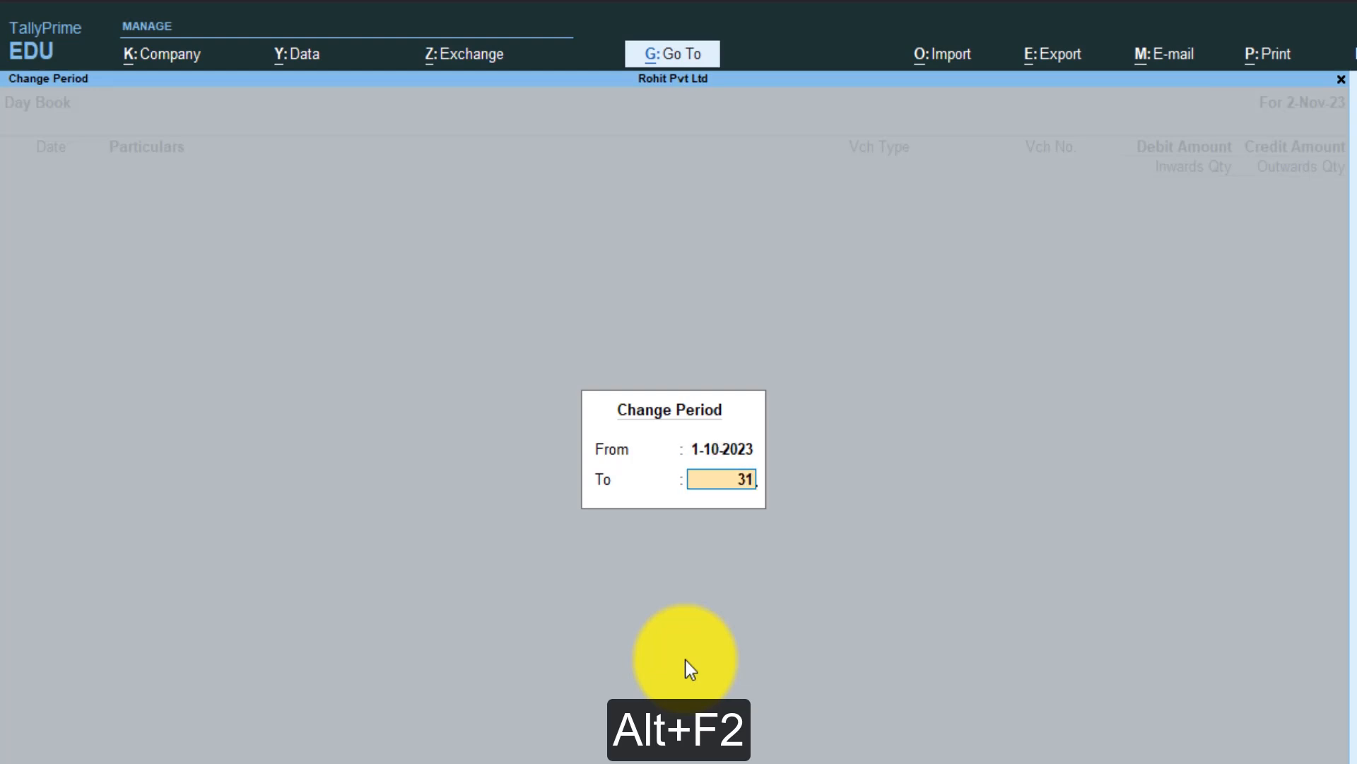
type("-10-23")
key("Return")
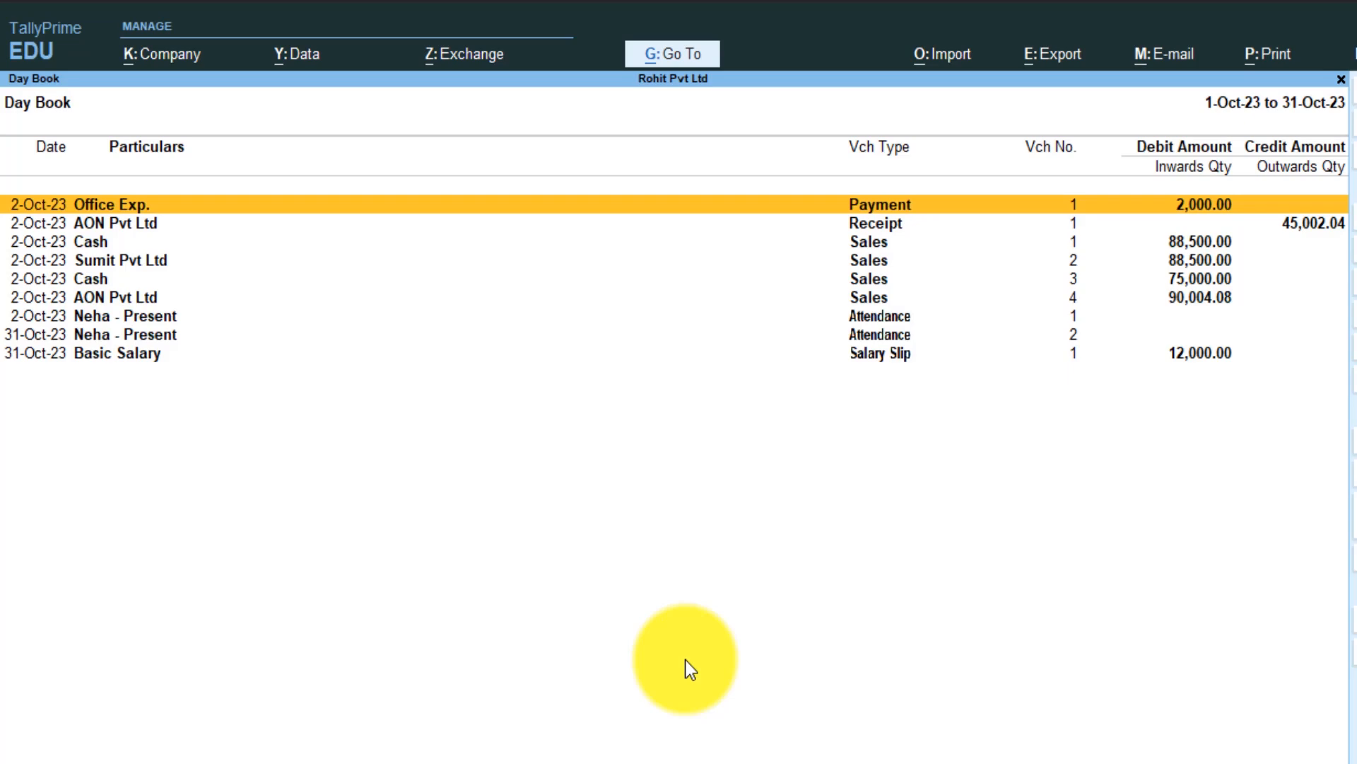
Examine the imported vouchers in the Day Book down to the Basic Salary entry
key("Down")
key("Down")
key("Down")
key("Down")
key("Down")
key("Down")
key("Down")
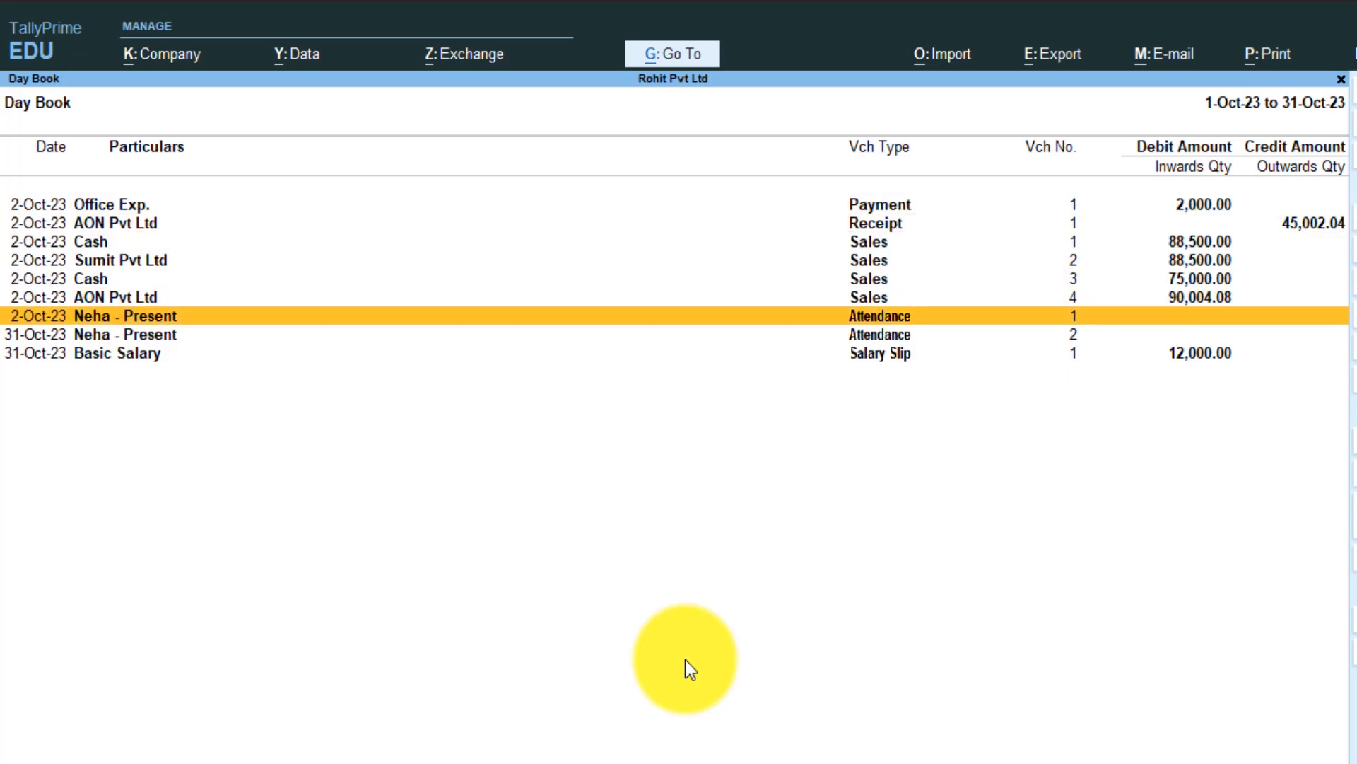
key("Down")
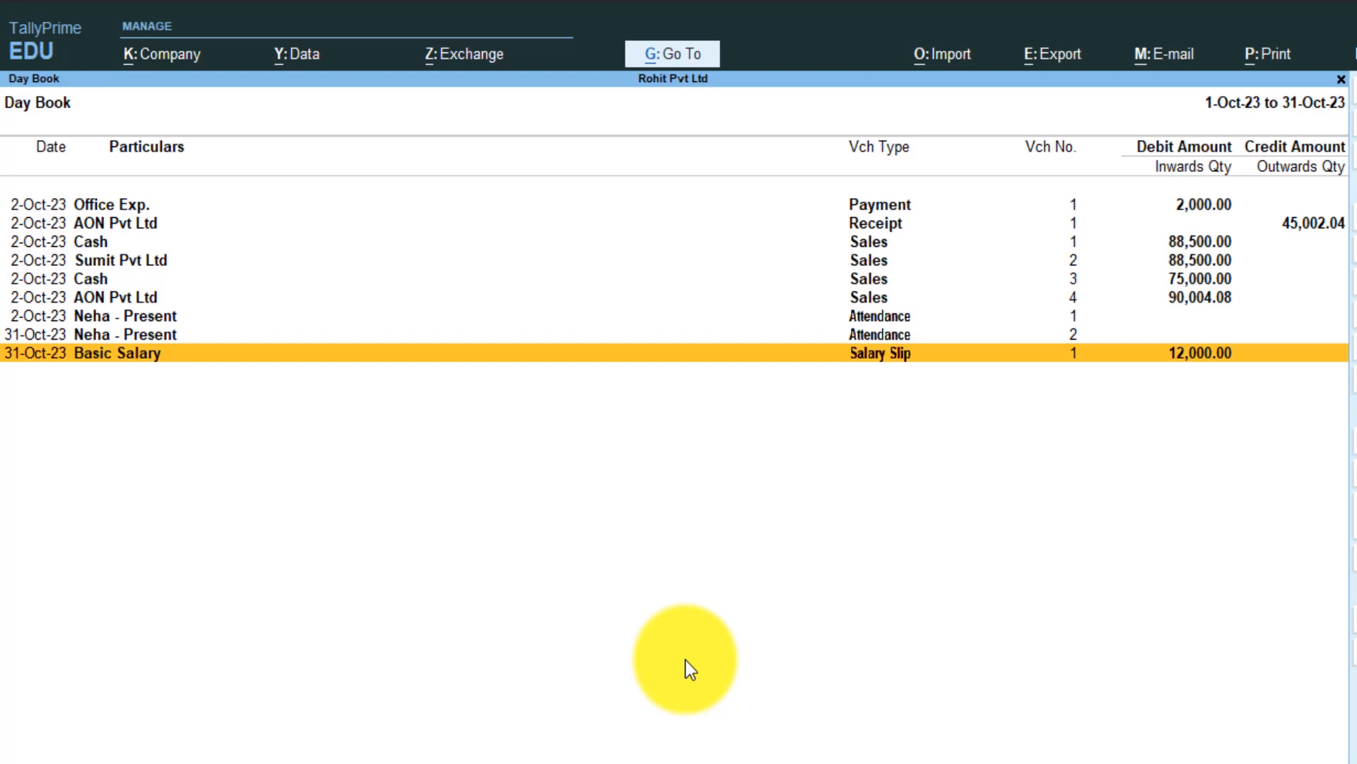